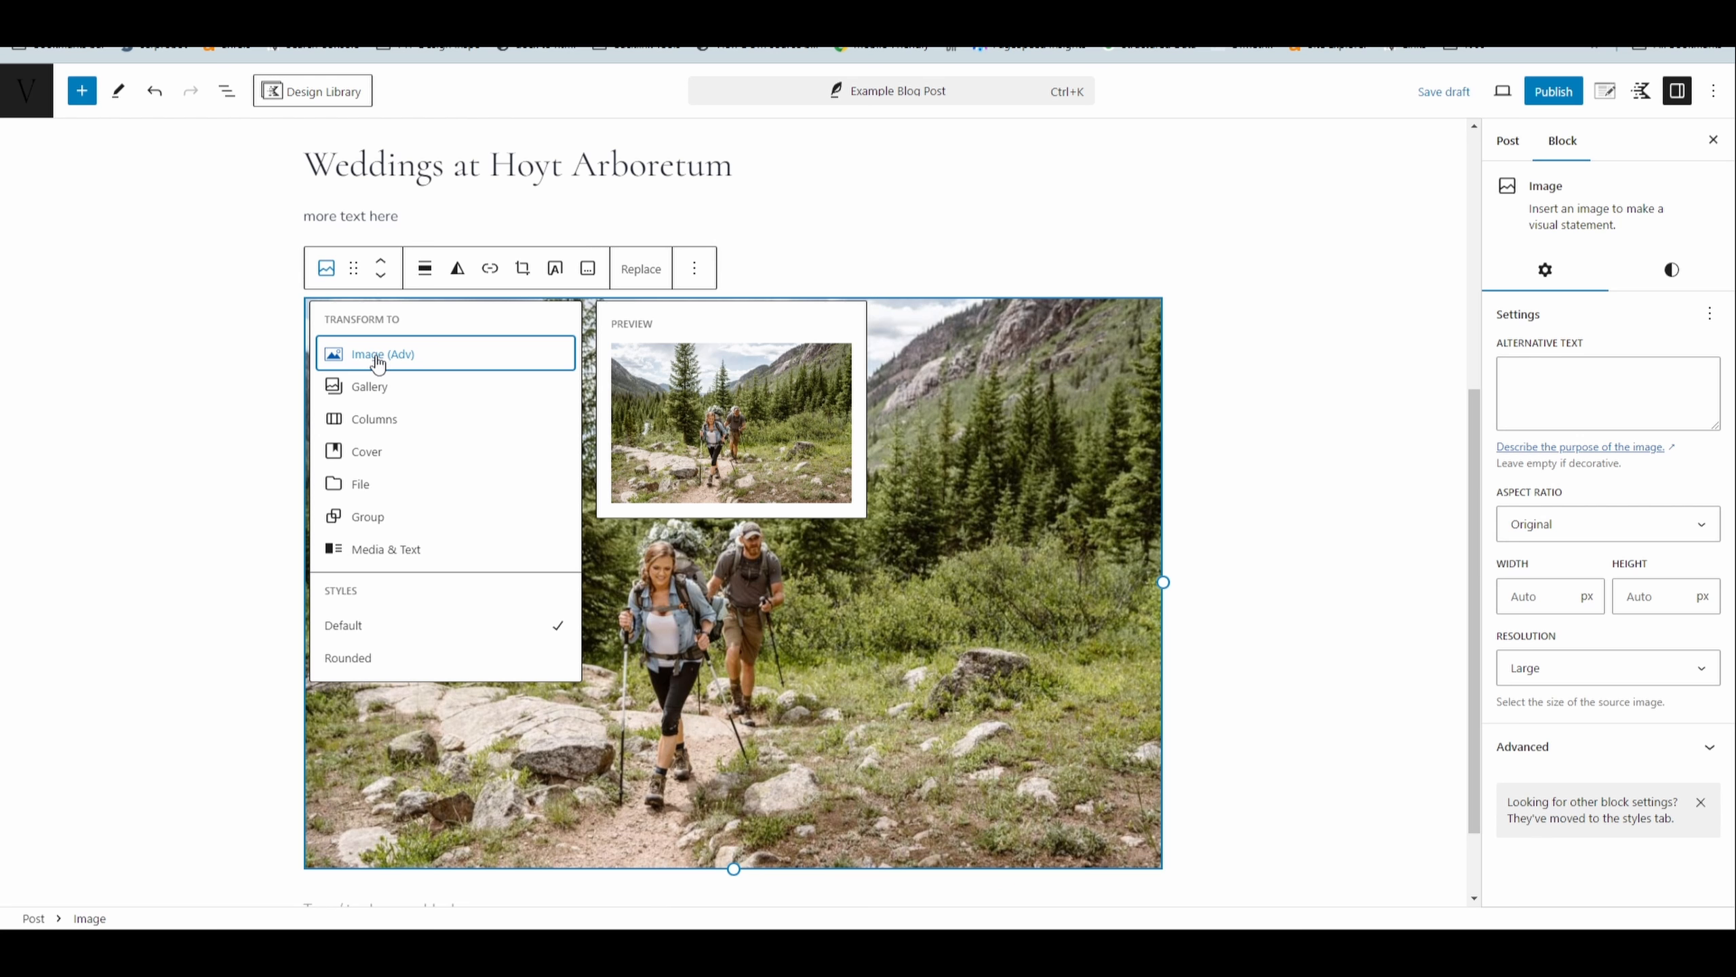
- Convert the hikers image to an Image (Adv) block and set its image file size to full (1500x1000)
left_click(378, 361)
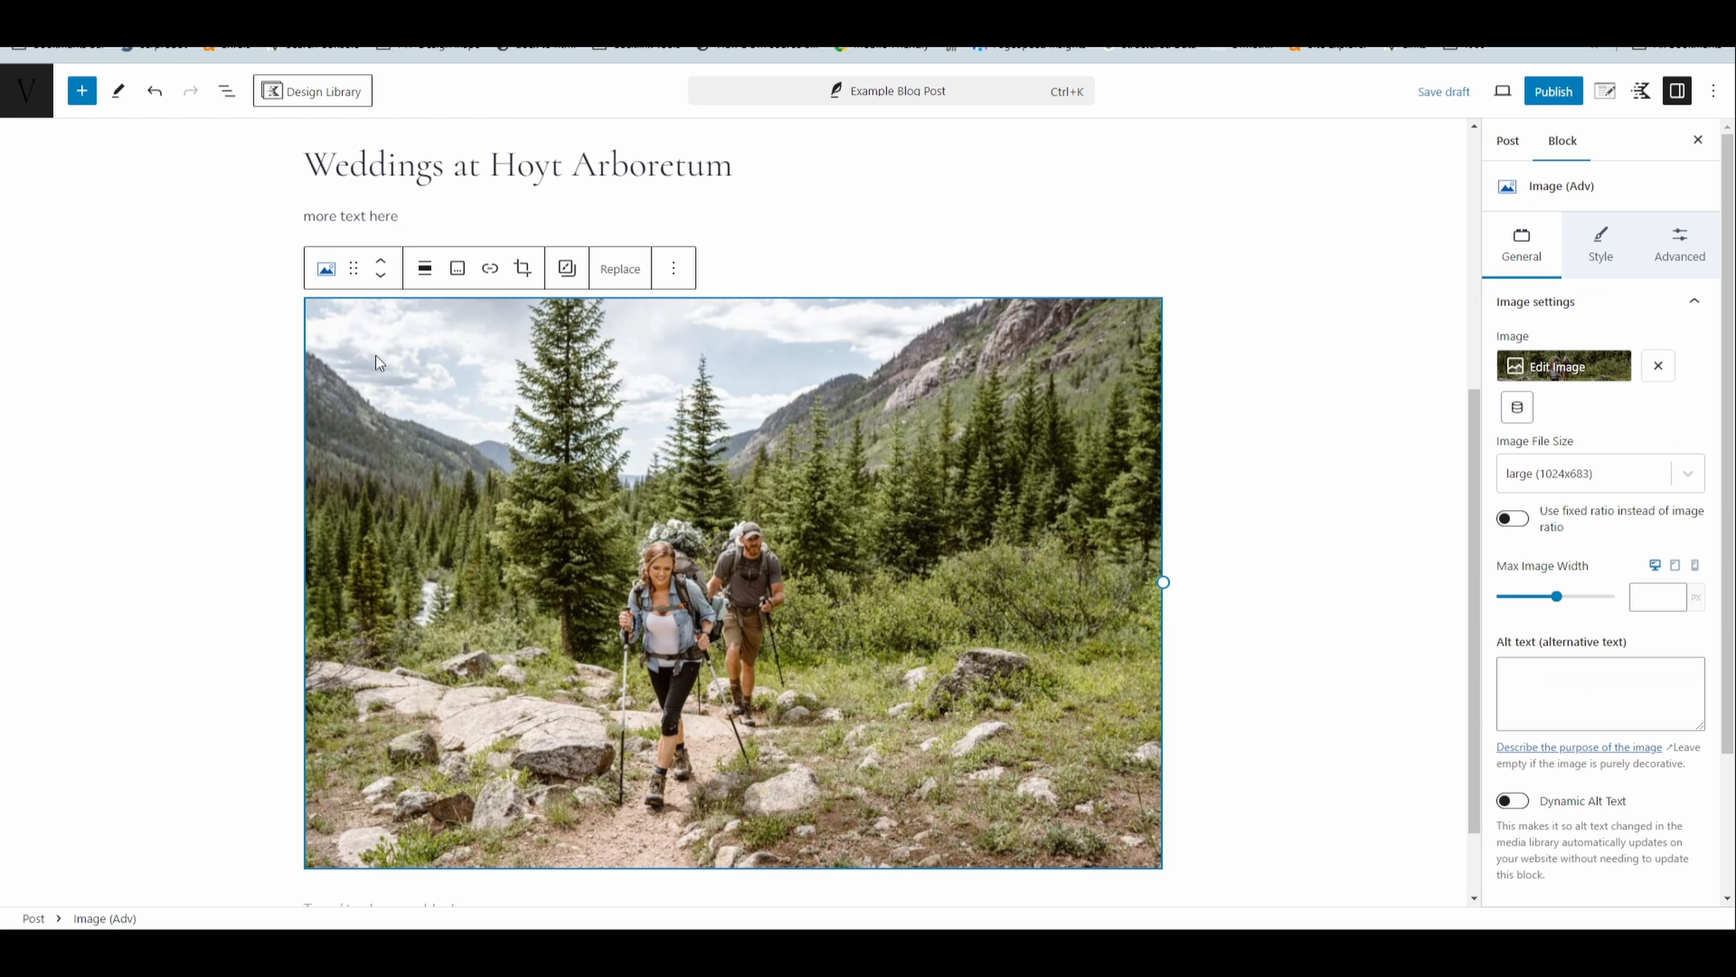
left_click(1593, 475)
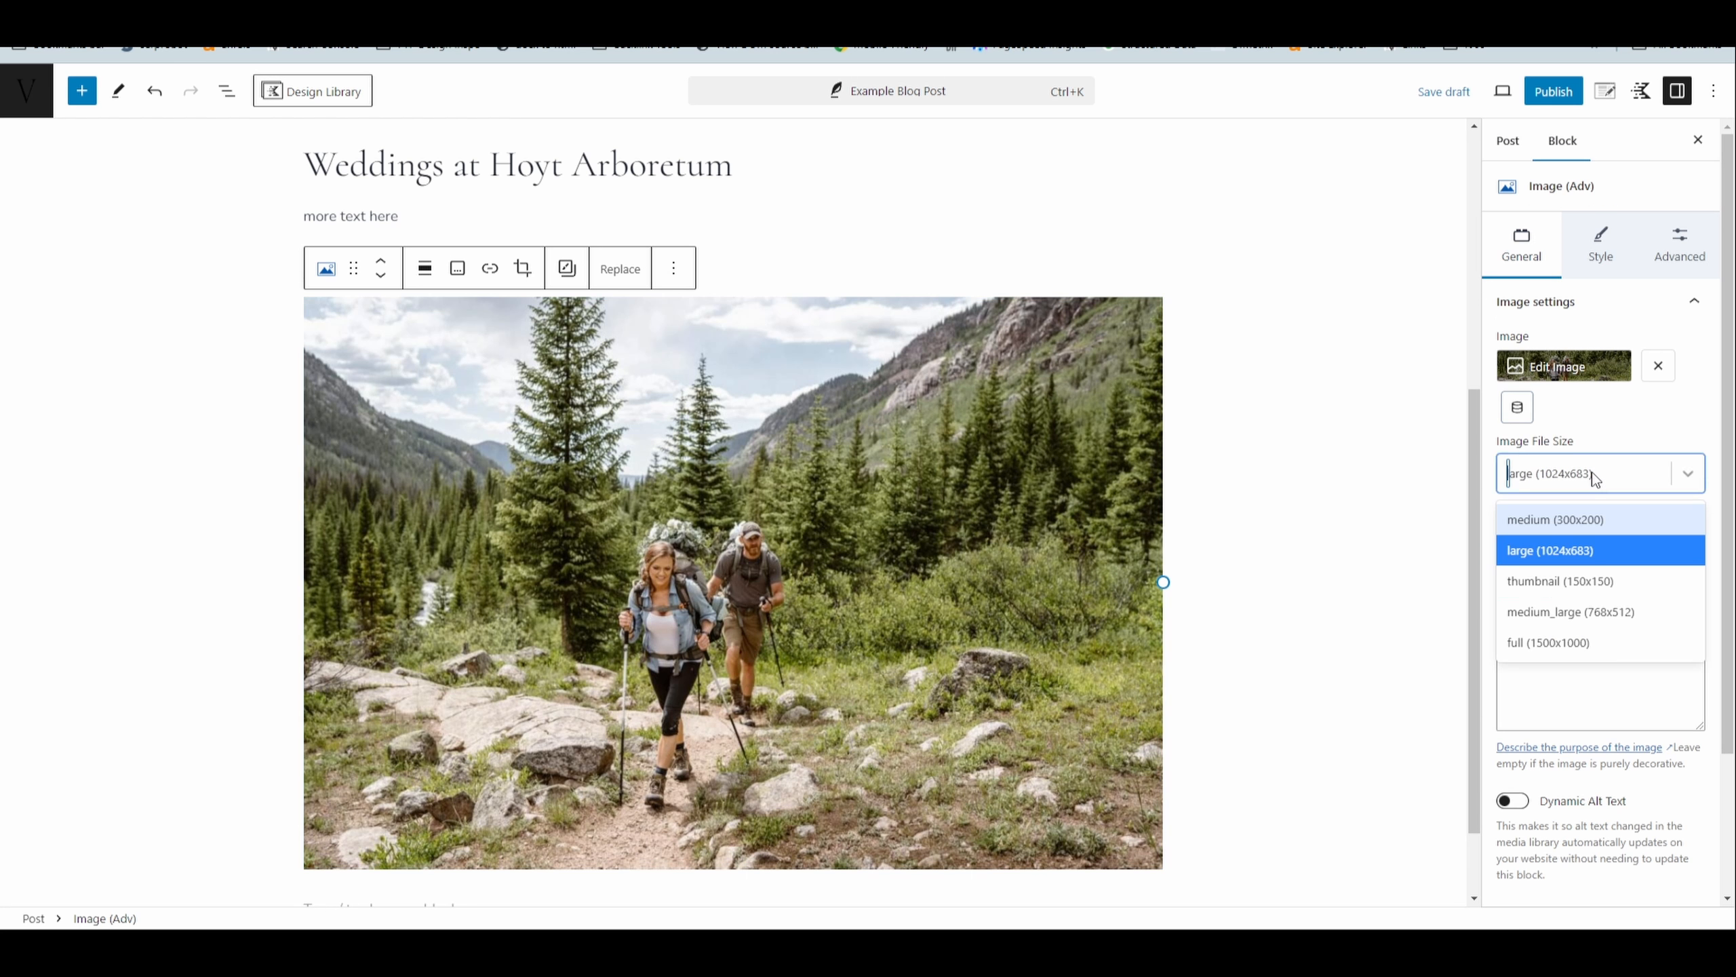
left_click(1591, 647)
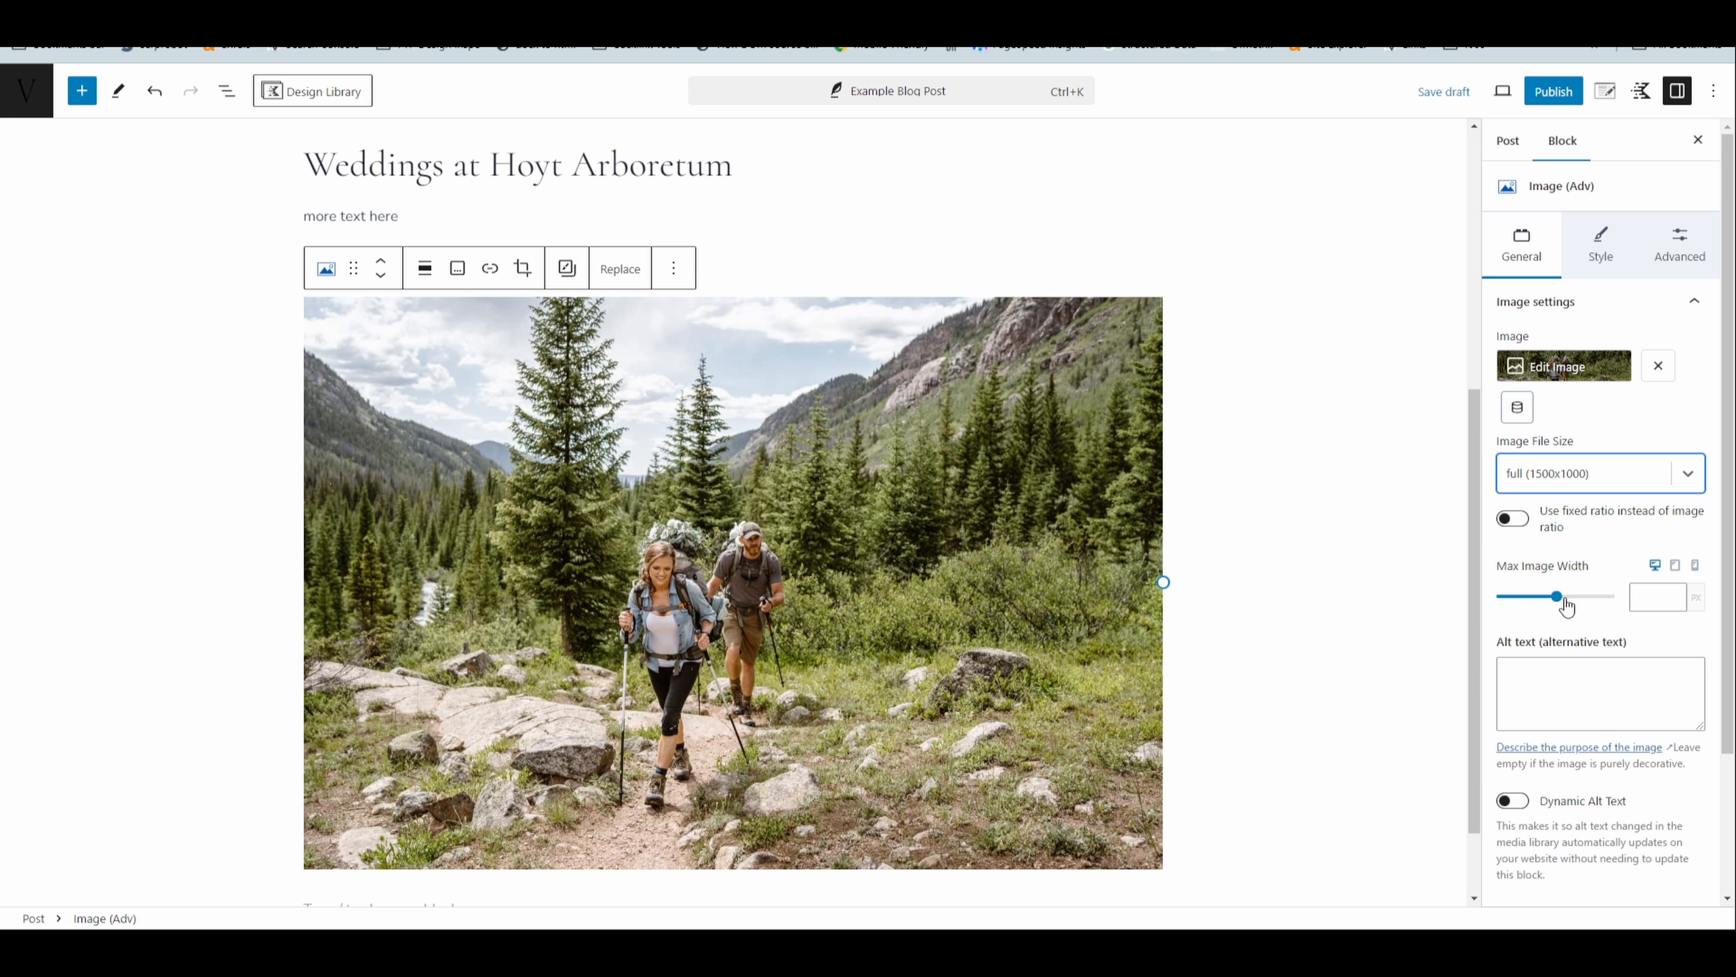
left_click(1599, 257)
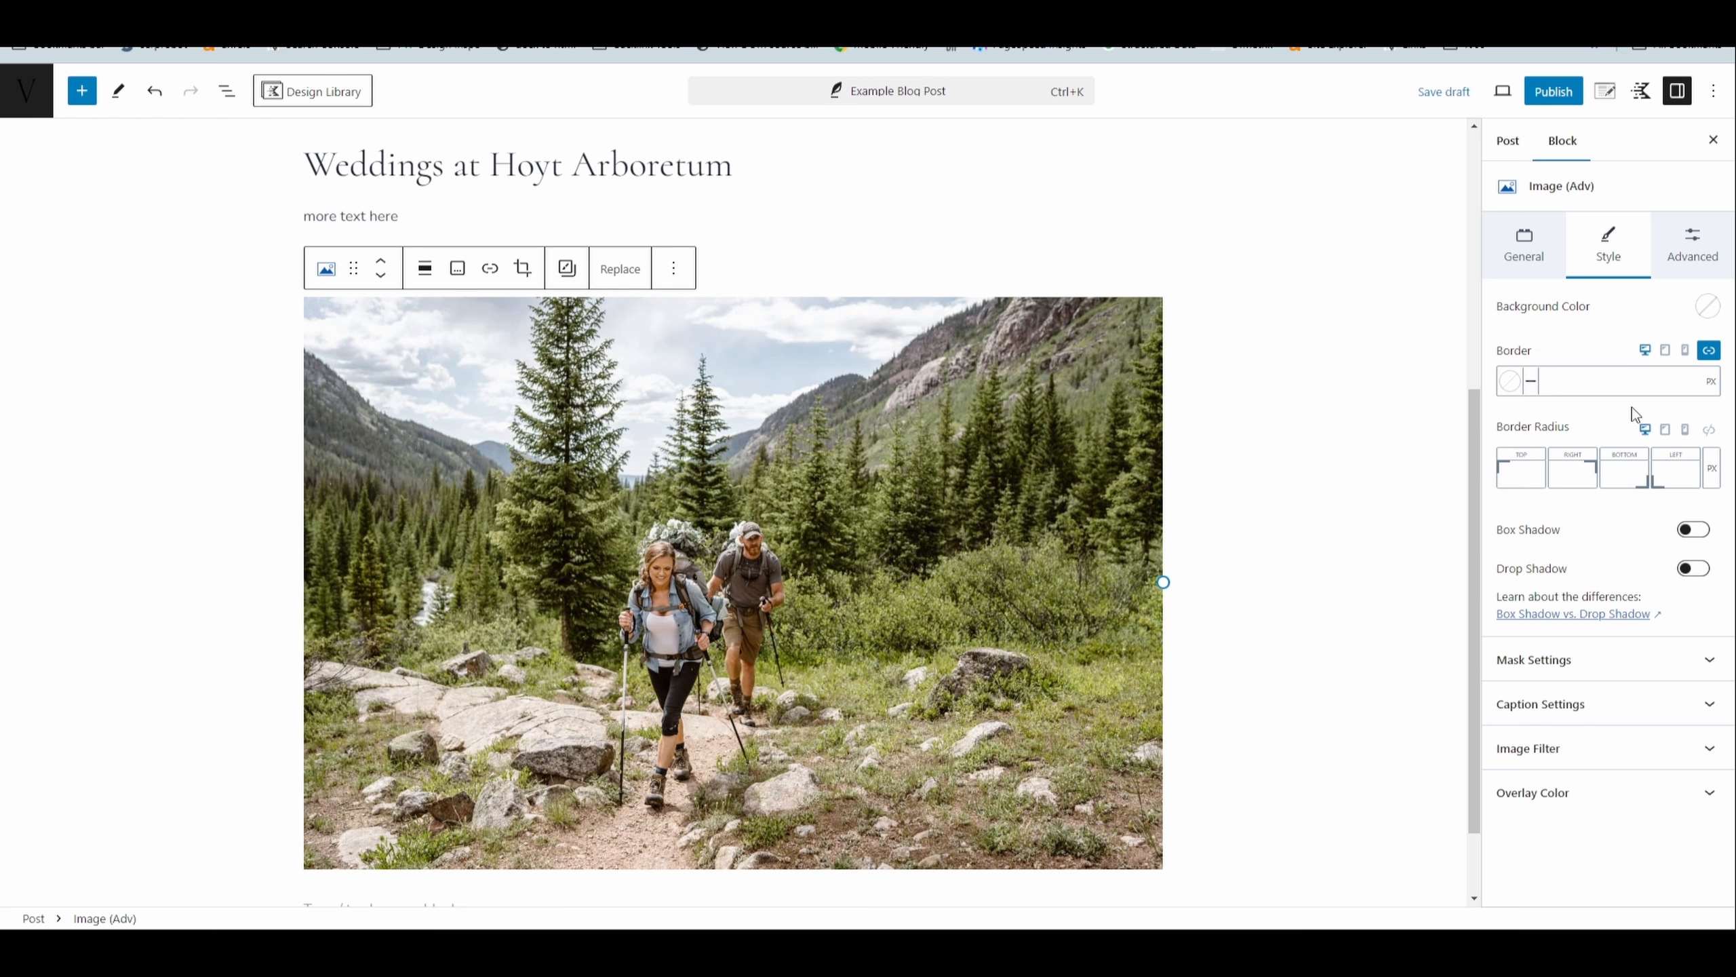
left_click(1685, 258)
left_click(1264, 483)
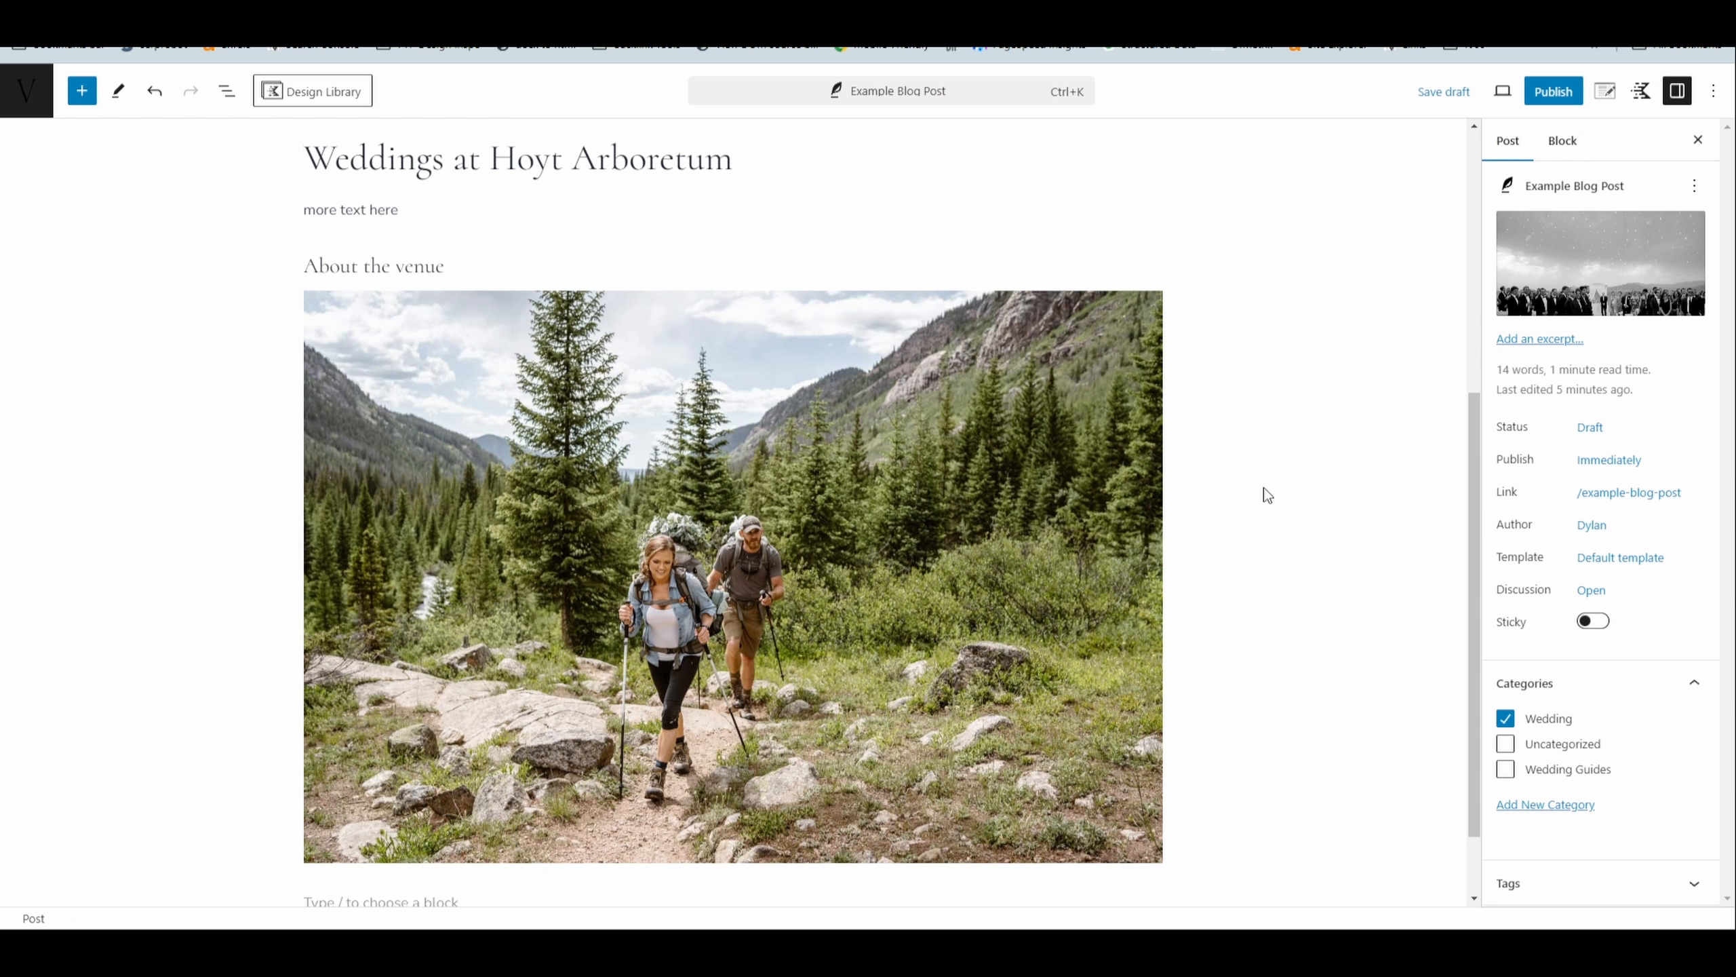
- Insert a gallery of four landscape-format wedding photos in the empty block below the hikers image
scroll(1263, 488, "down", 2)
left_click(454, 809)
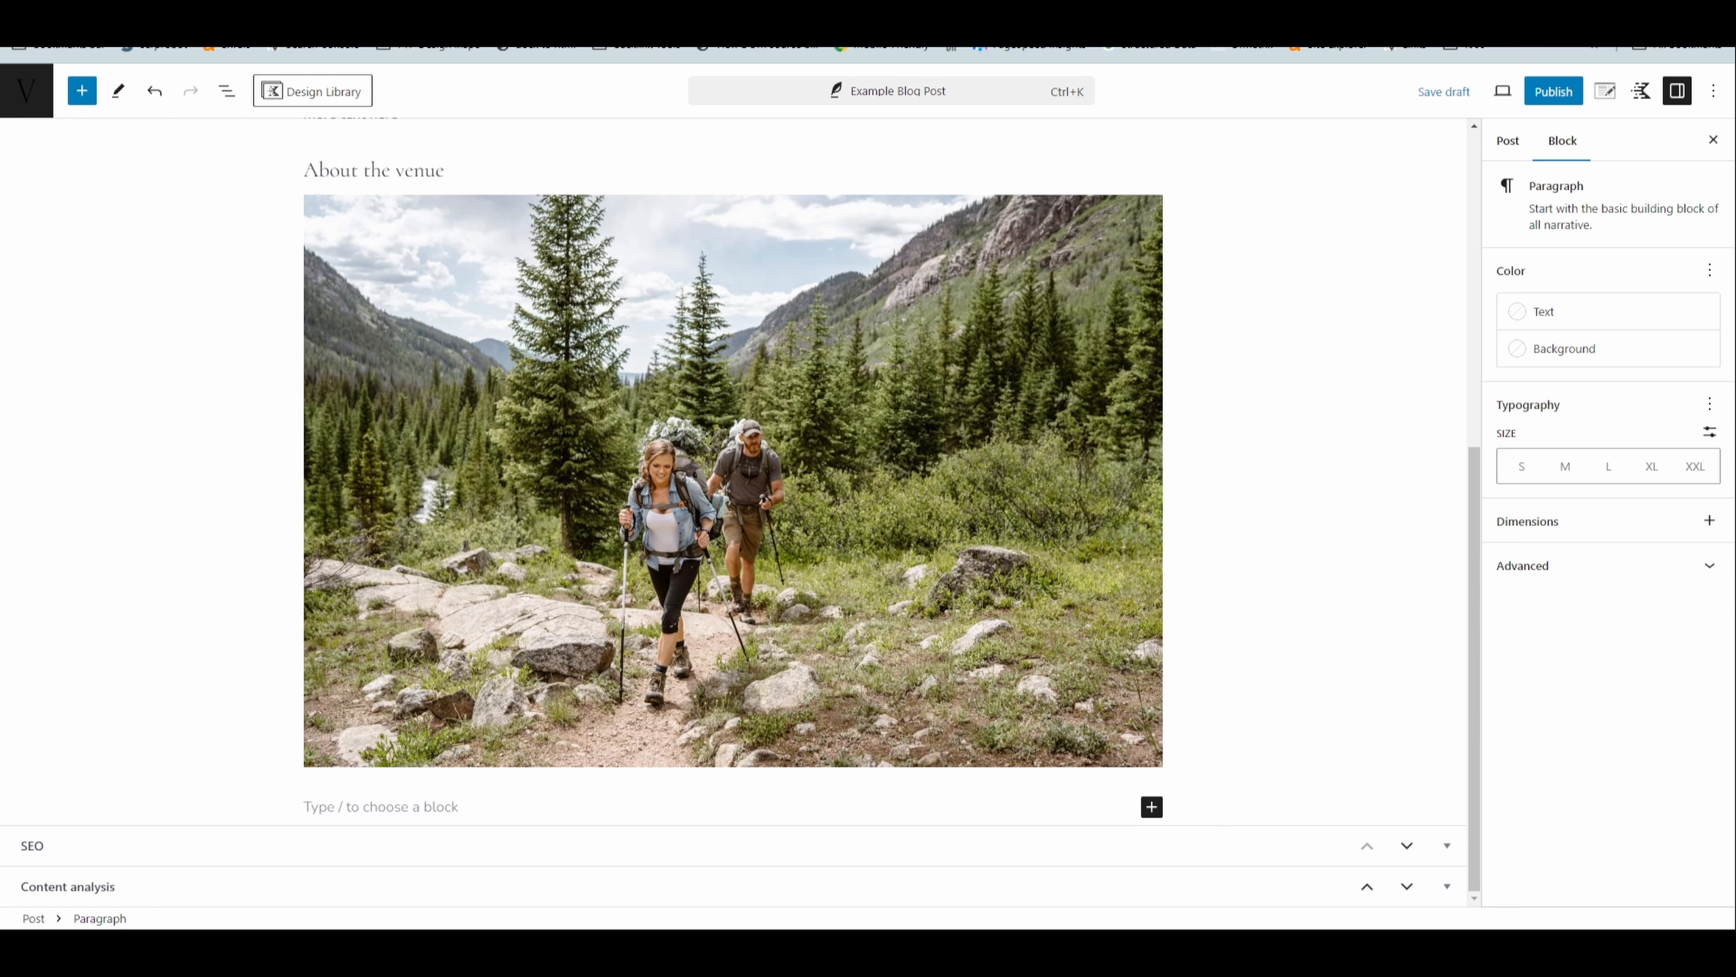
left_click_drag(303, 810, 425, 810)
scroll(632, 588, "down", 7)
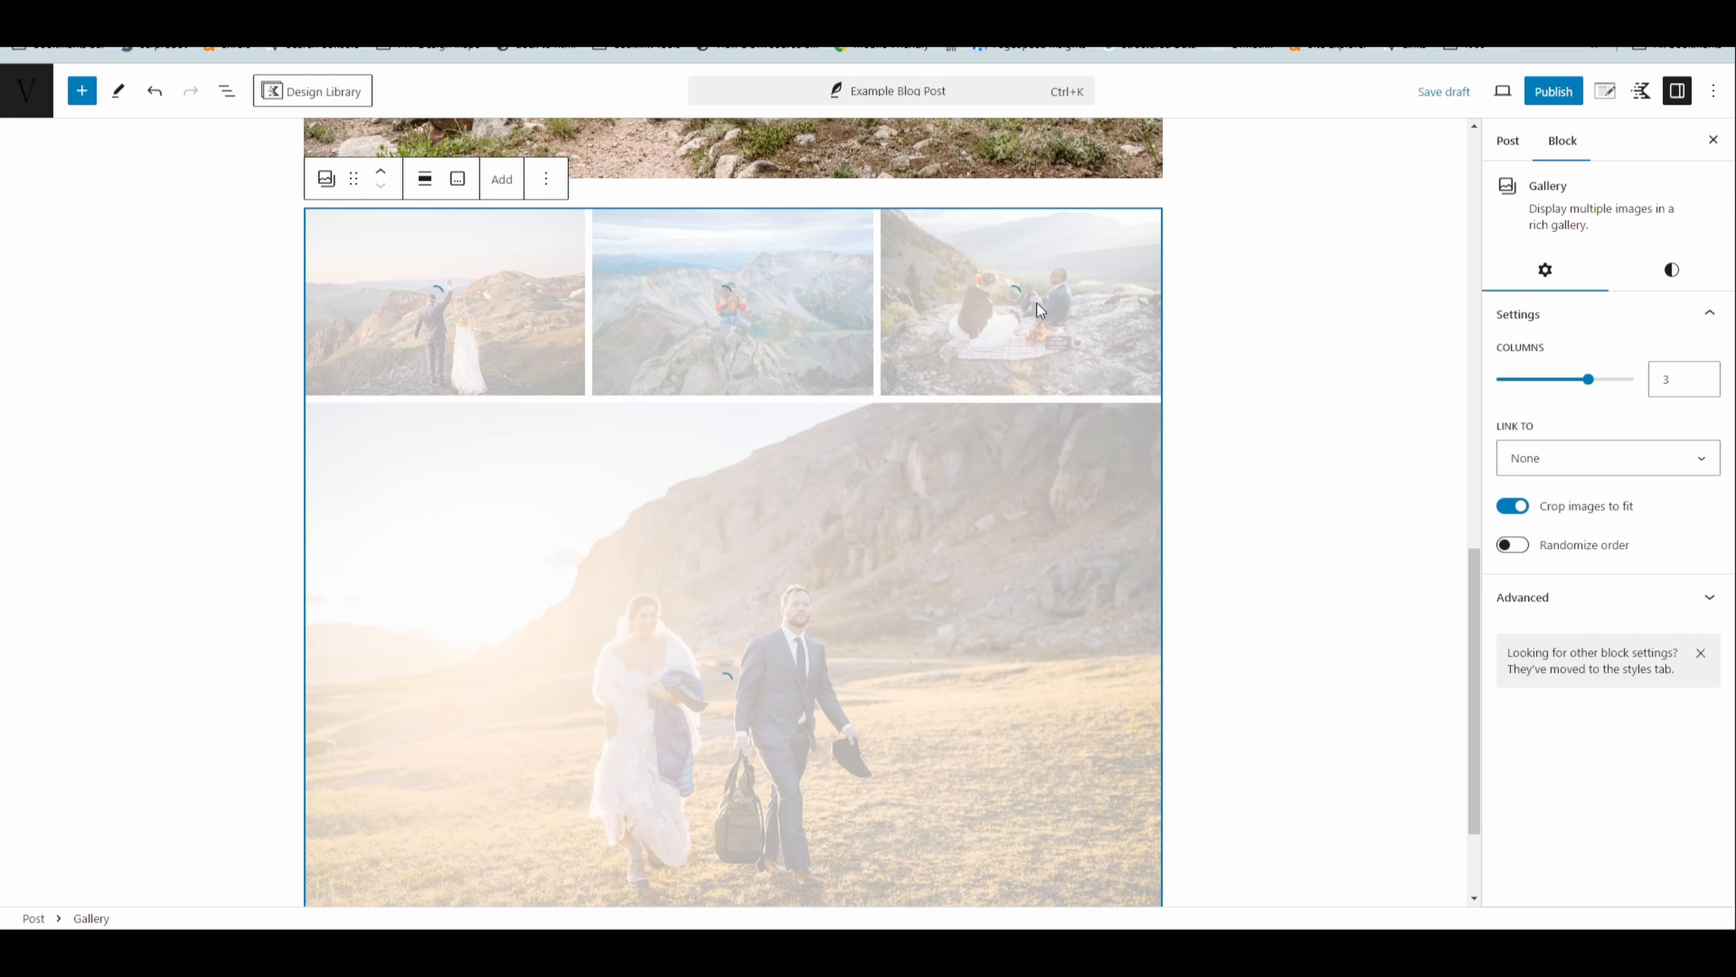
- Convert the new gallery to a Gallery (Adv) block and set its masonry layout to 1 column
left_click(326, 179)
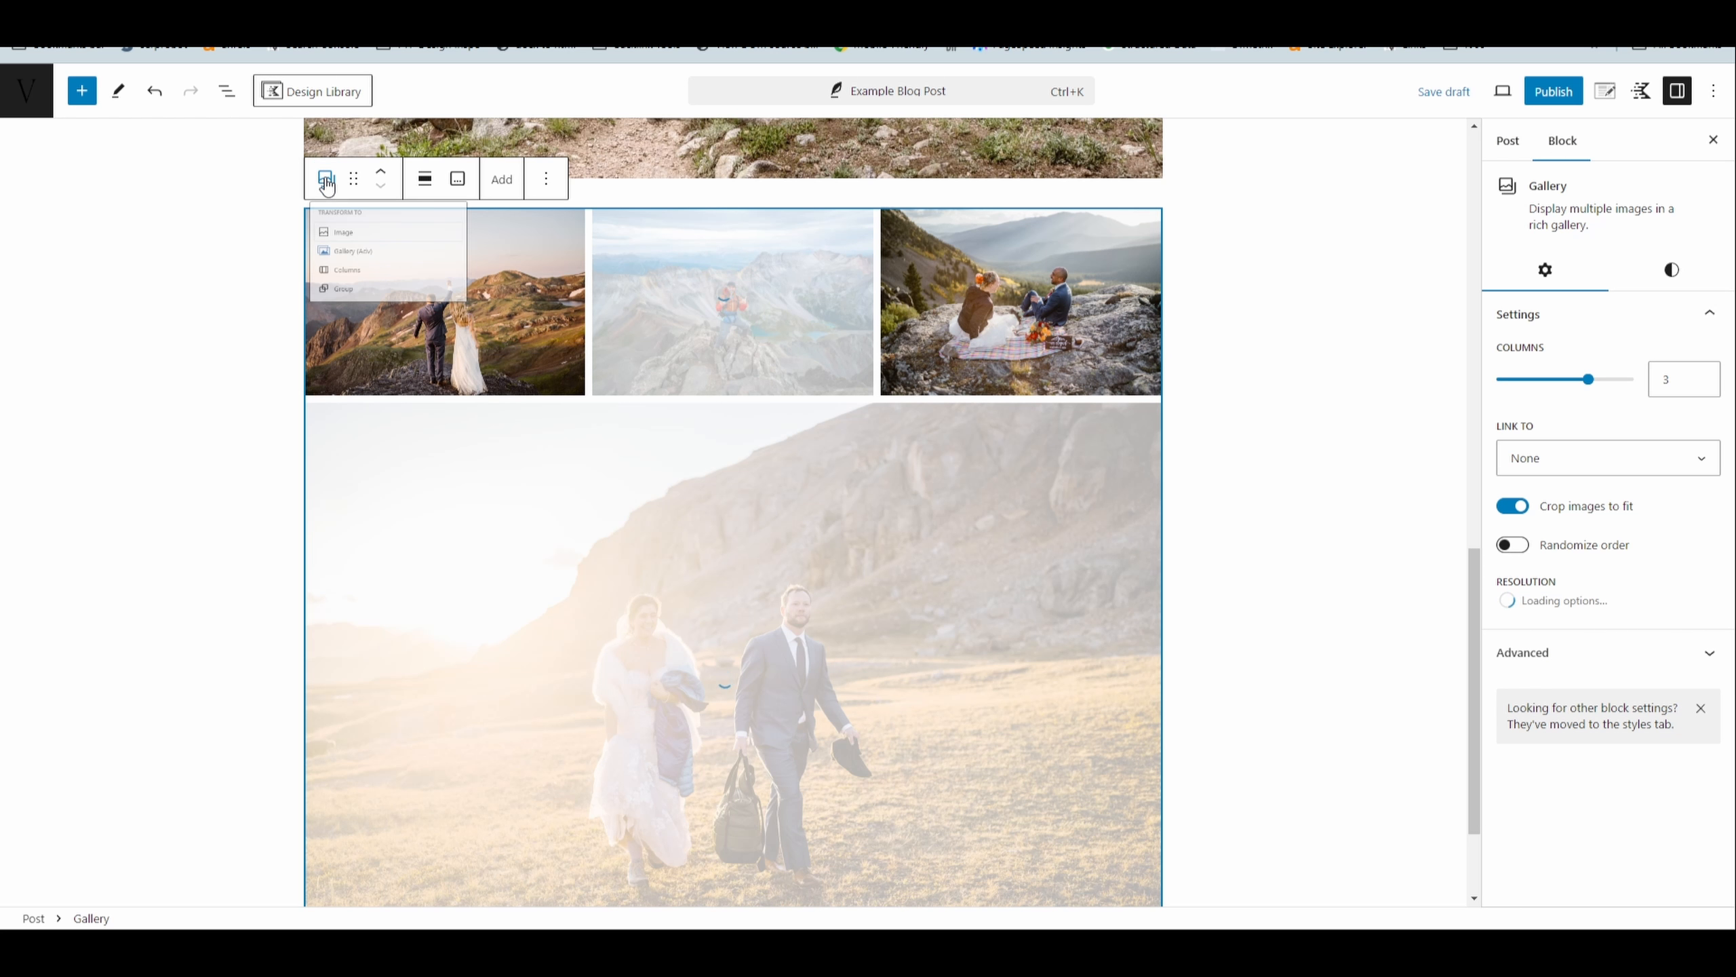
left_click(380, 298)
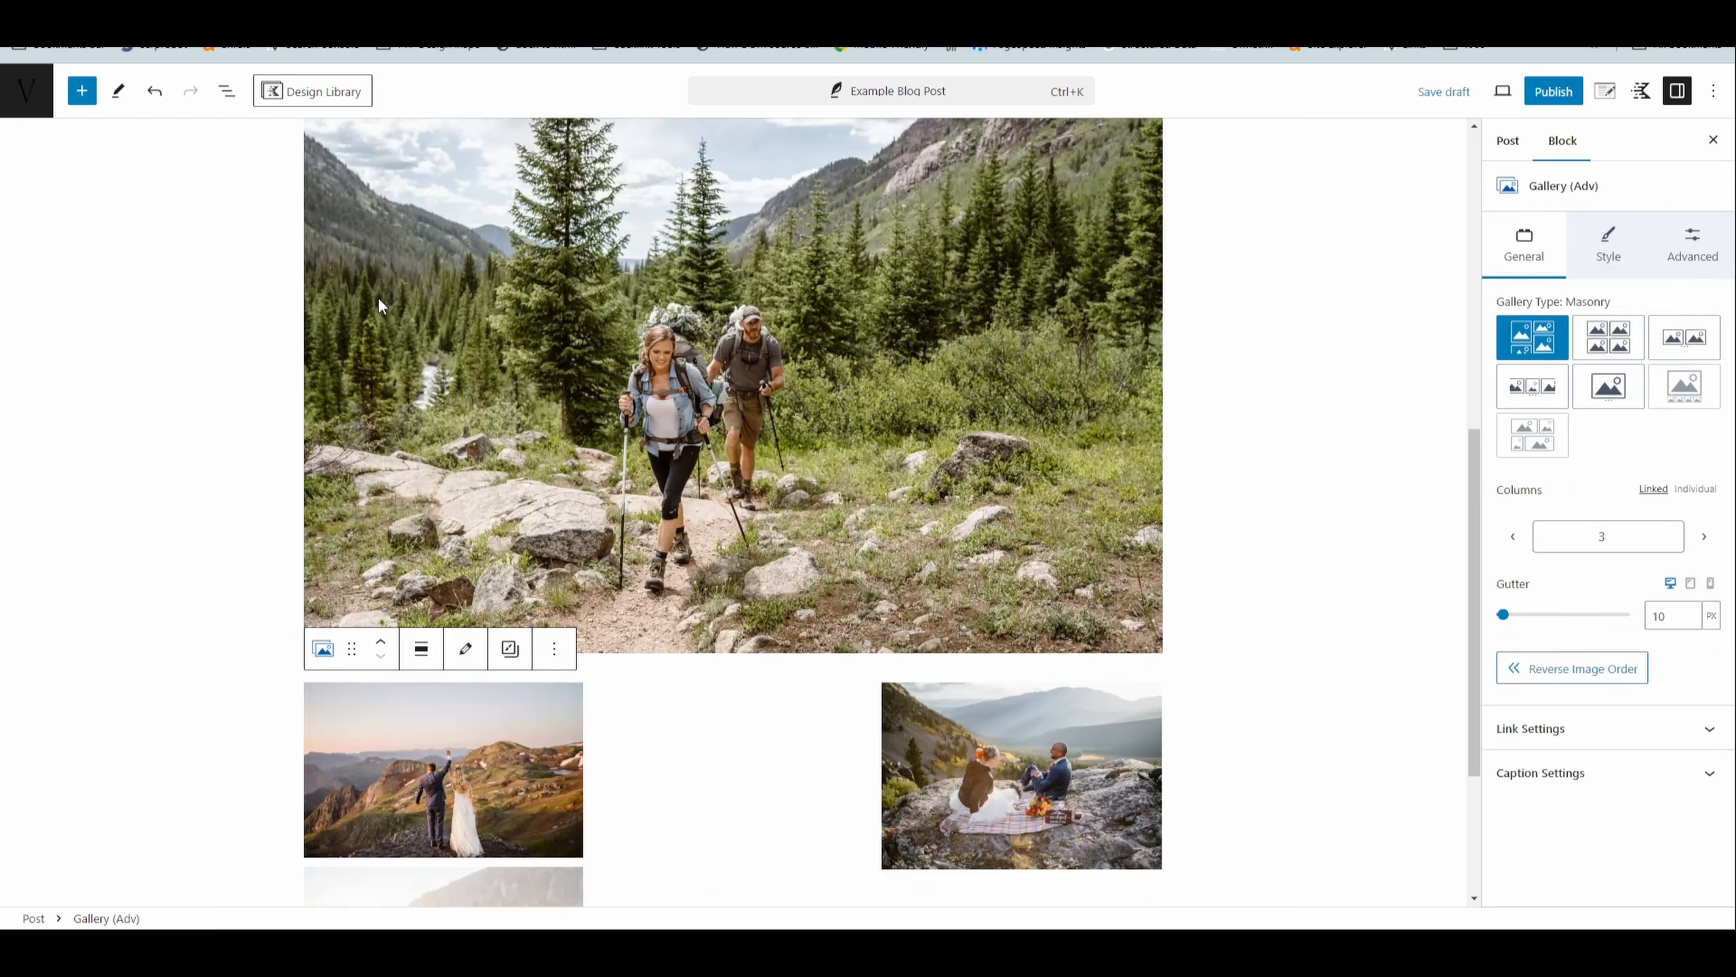
scroll(569, 434, "down", 3)
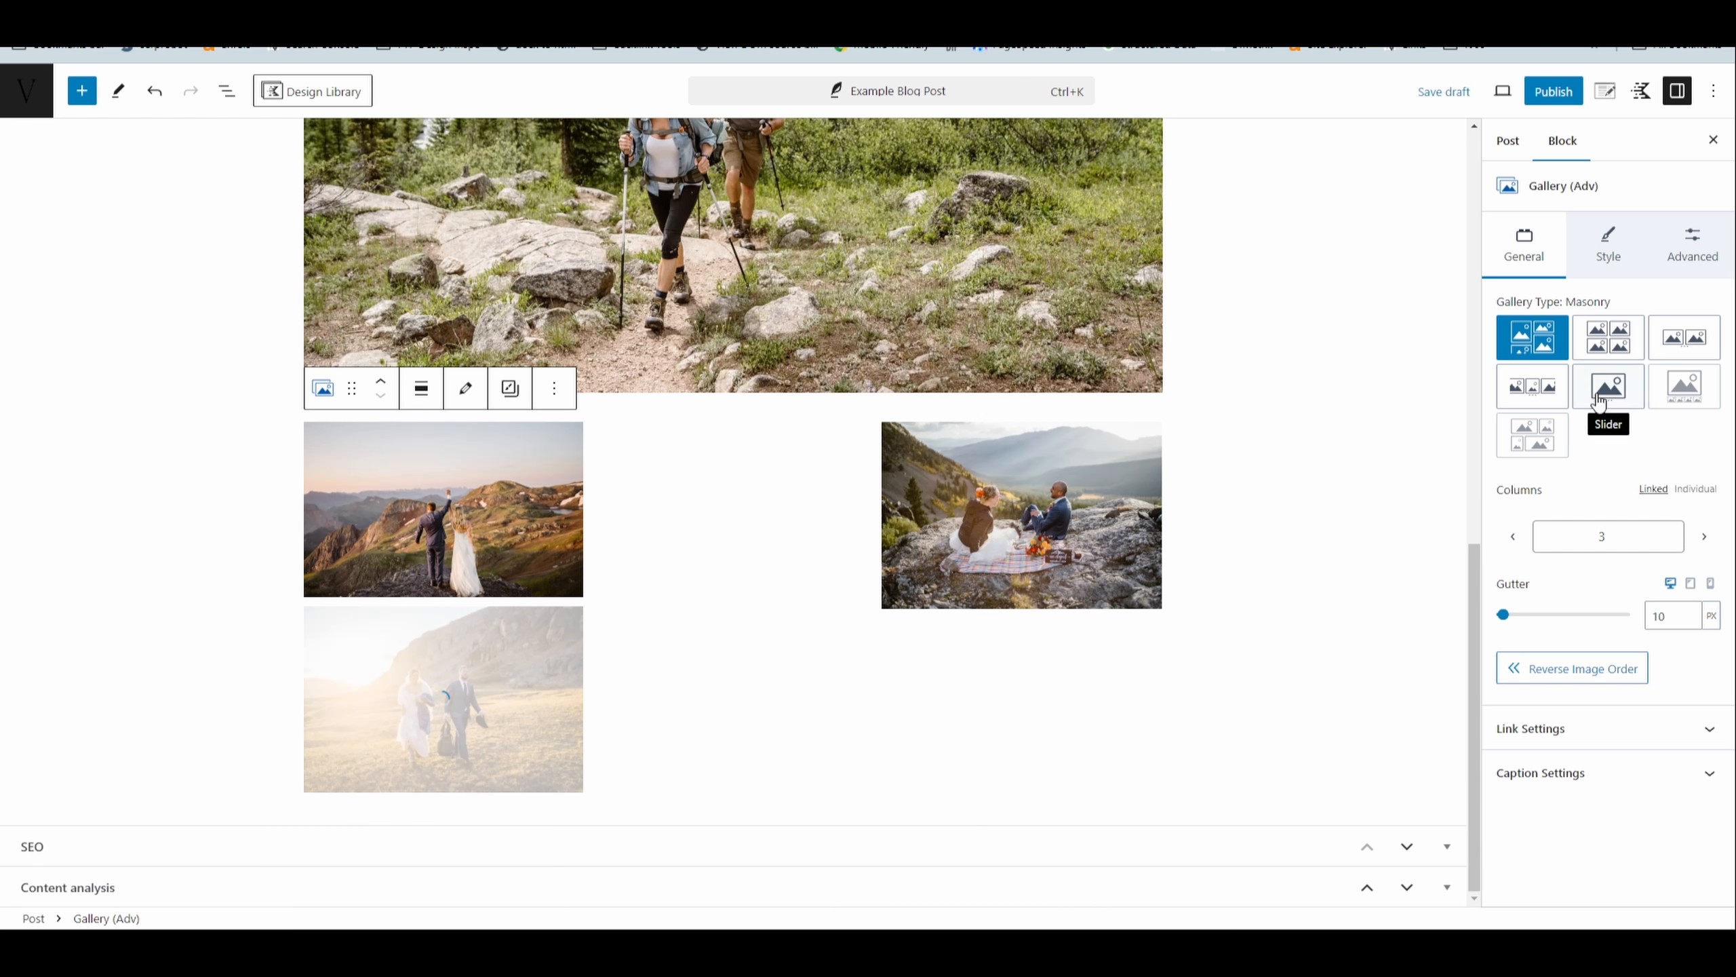
left_click(1513, 538)
left_click(1513, 538)
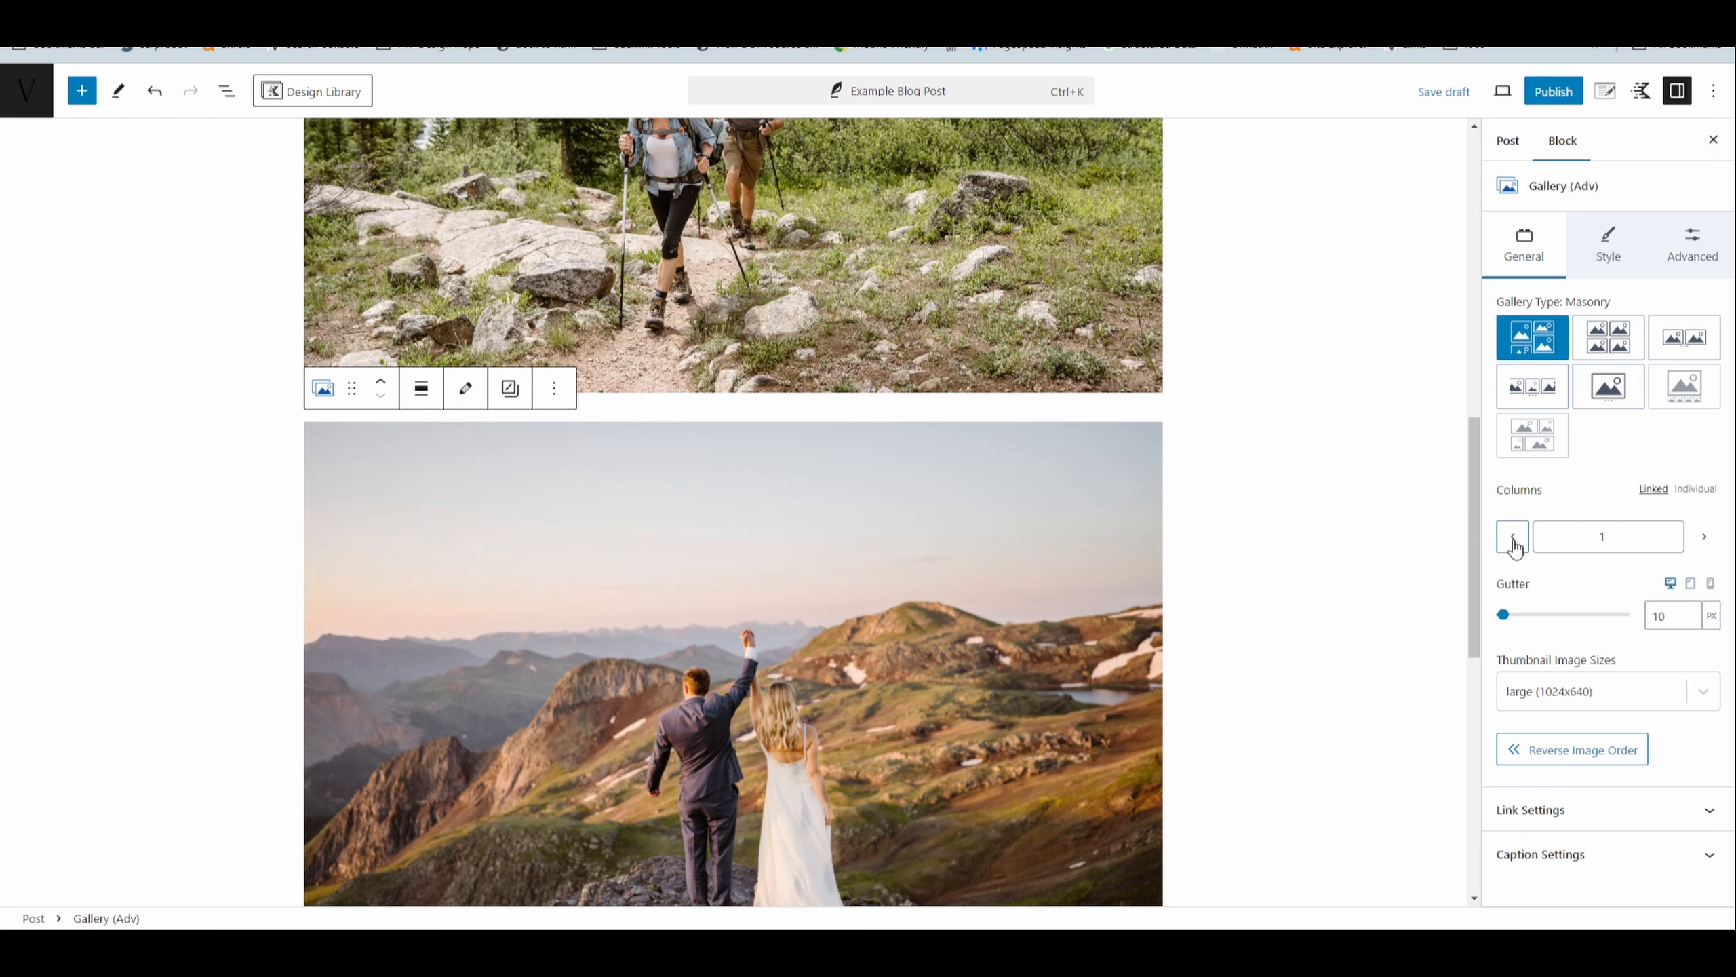
scroll(1329, 534, "down", 7)
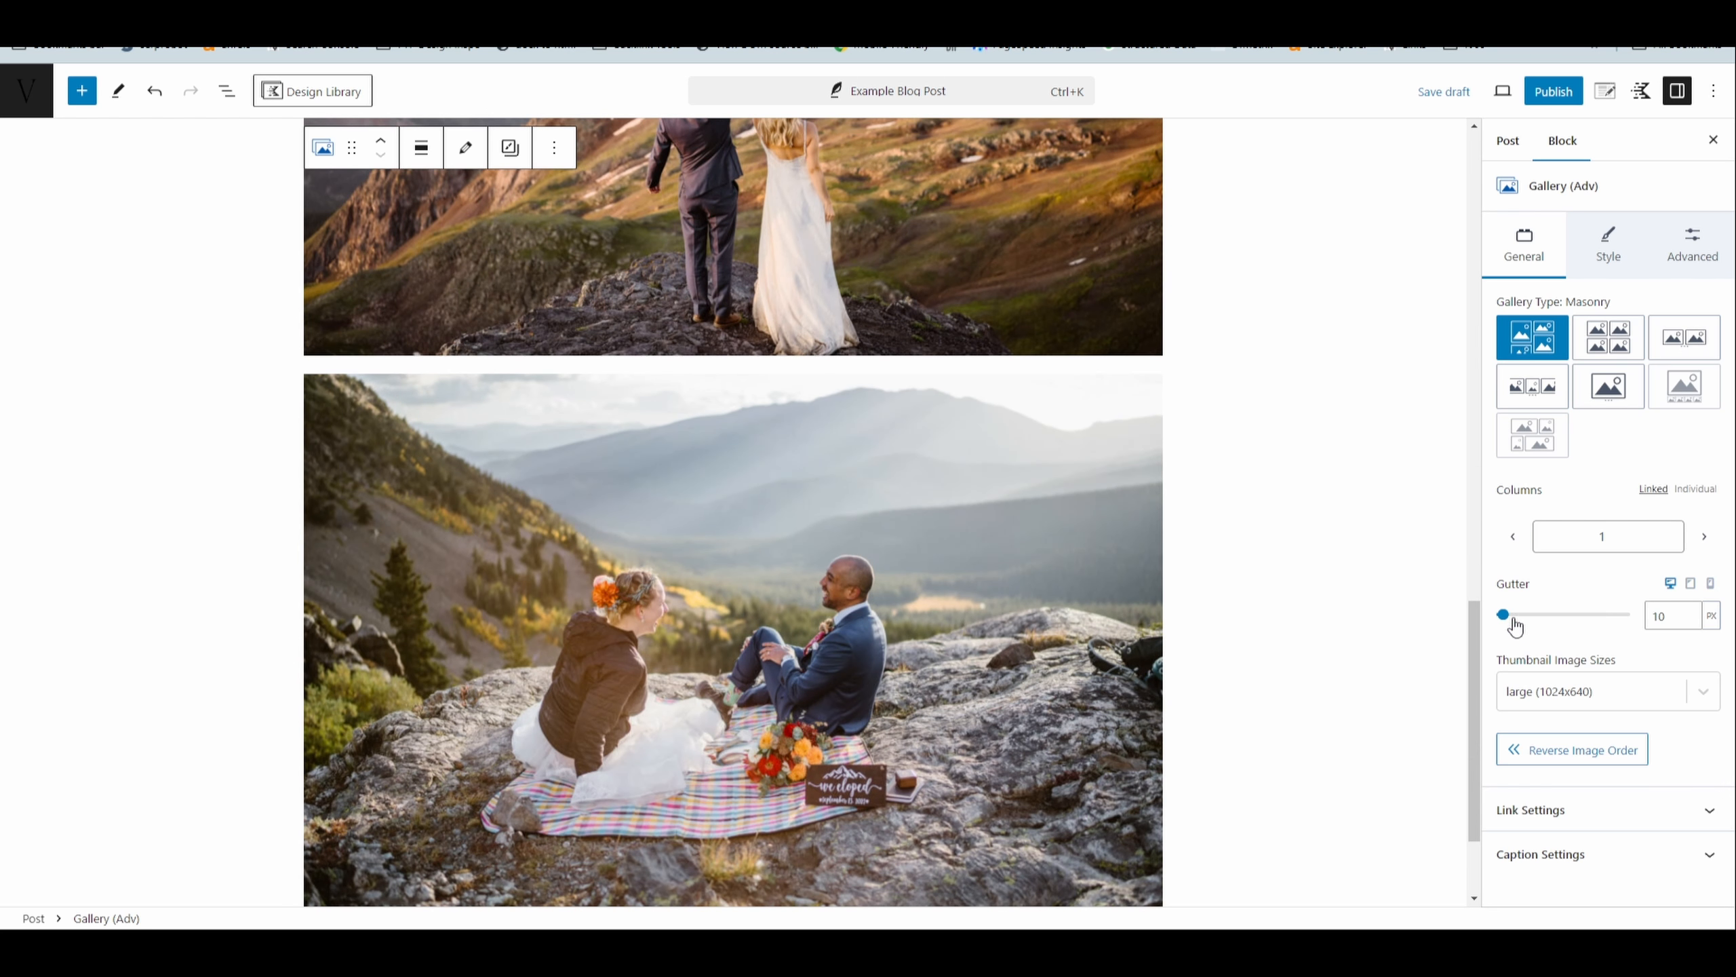
scroll(1326, 597, "up", 7)
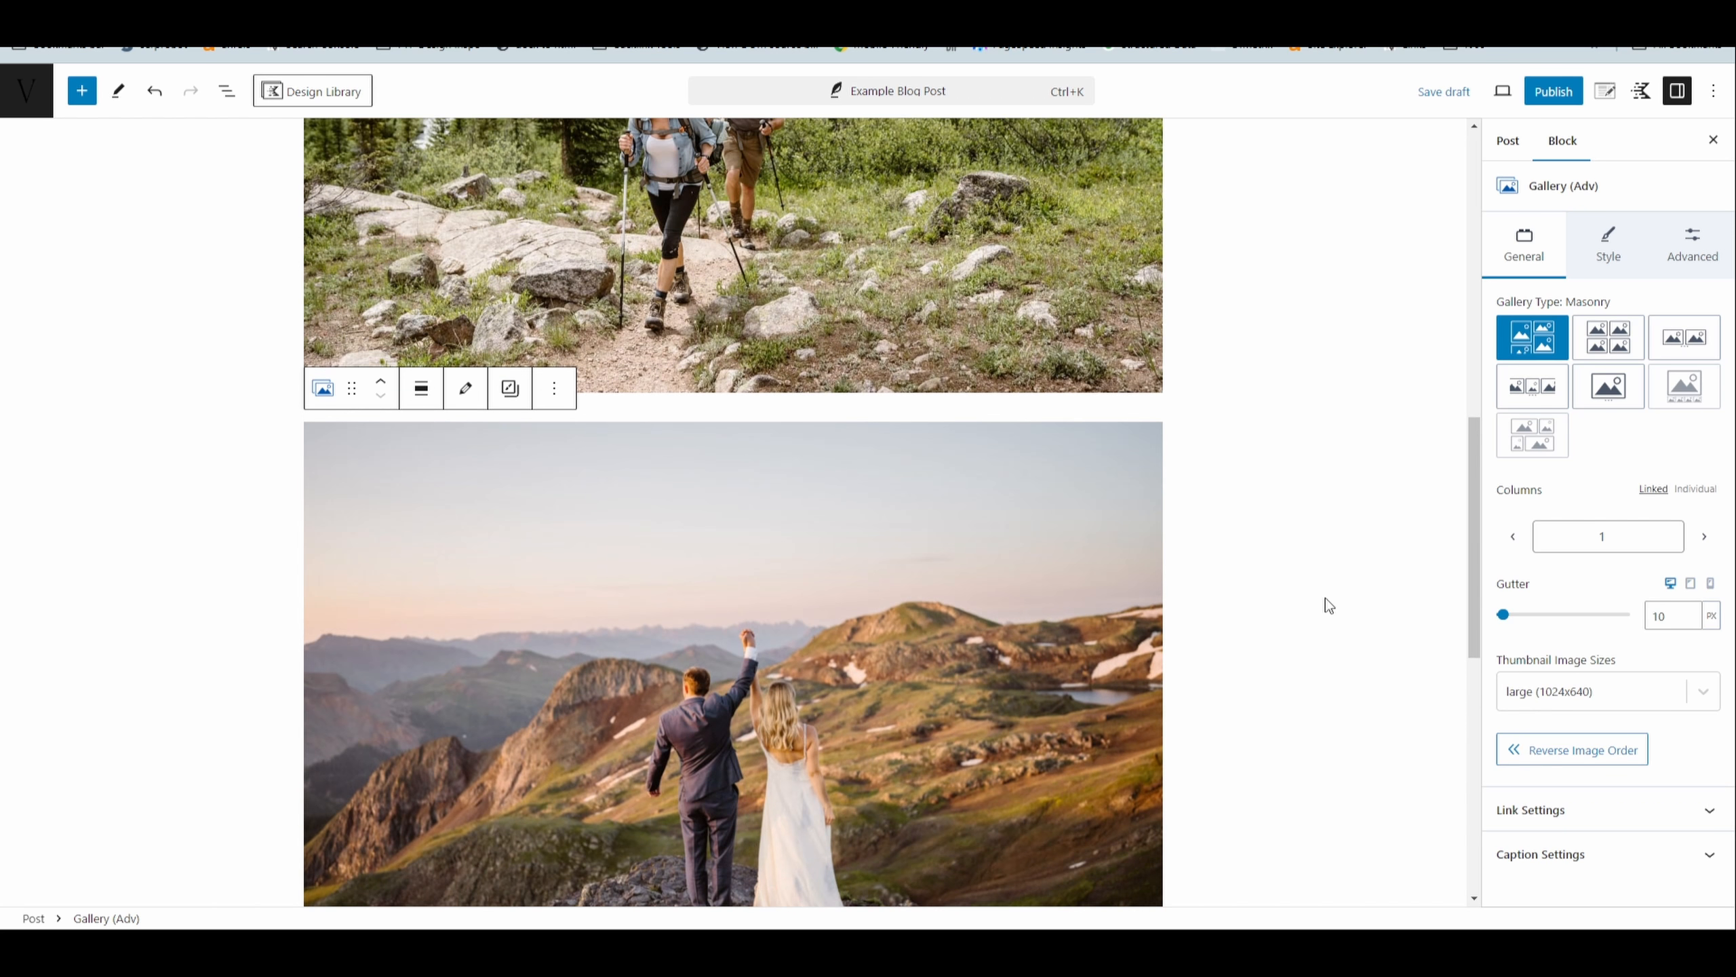
- Set both the top margin and the top padding of the single-column gallery to None
scroll(1325, 597, "down", 2)
left_click(592, 316)
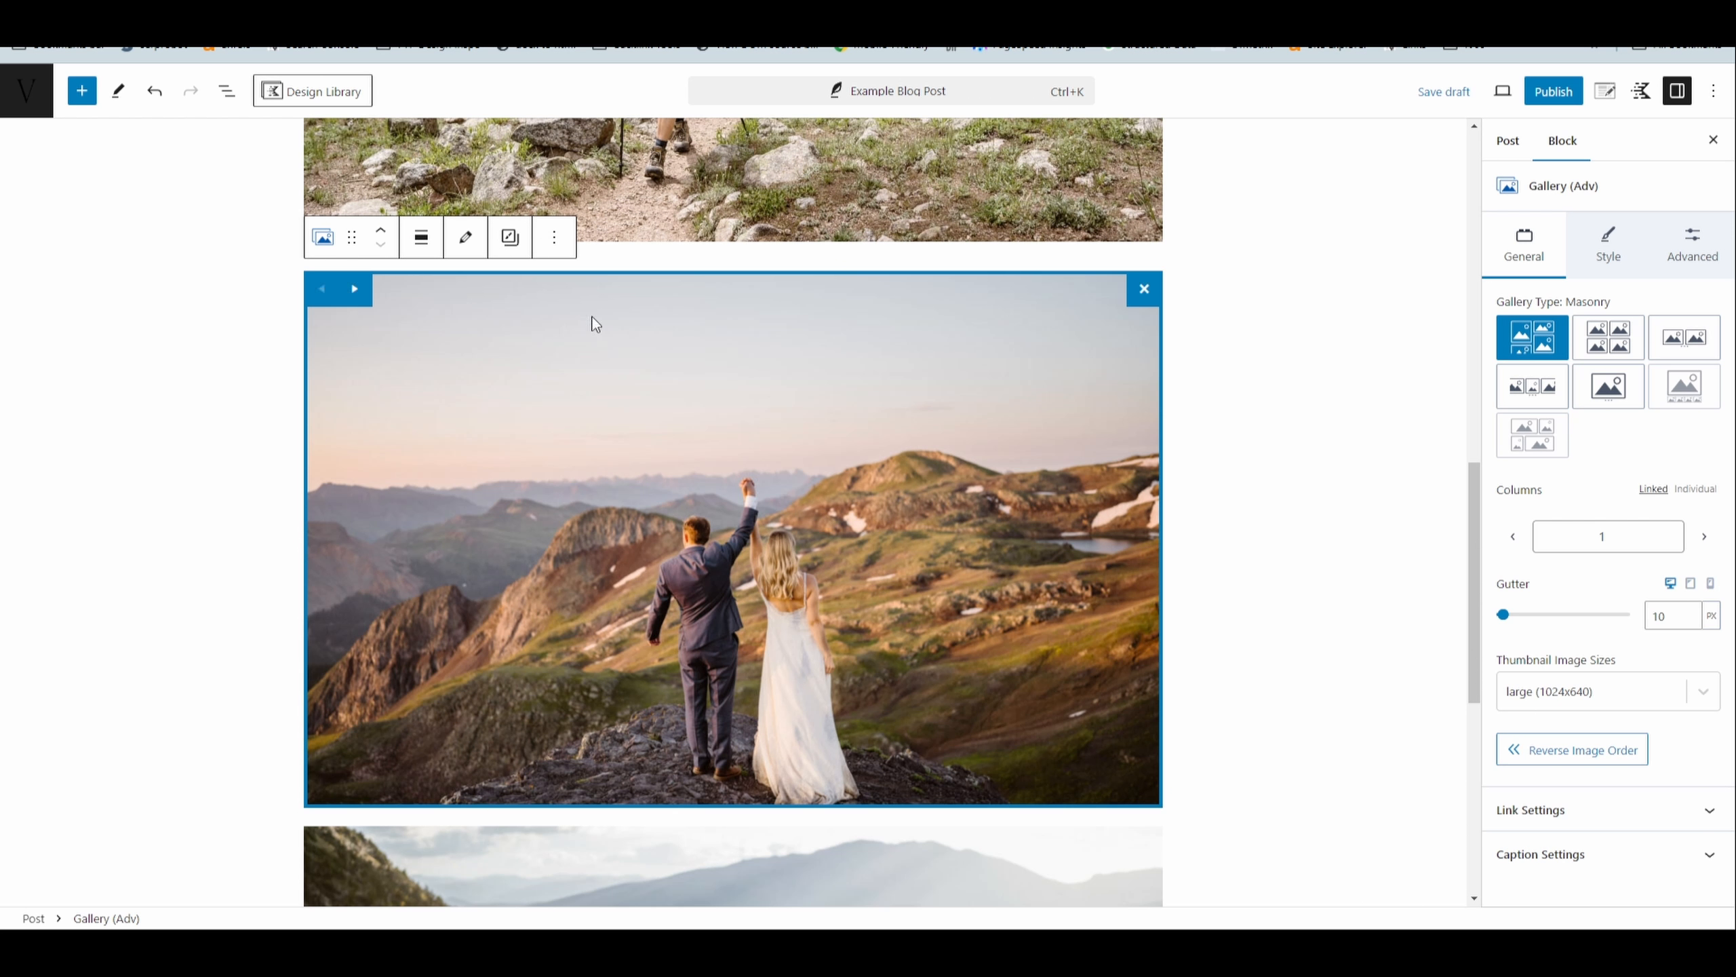
left_click(1698, 255)
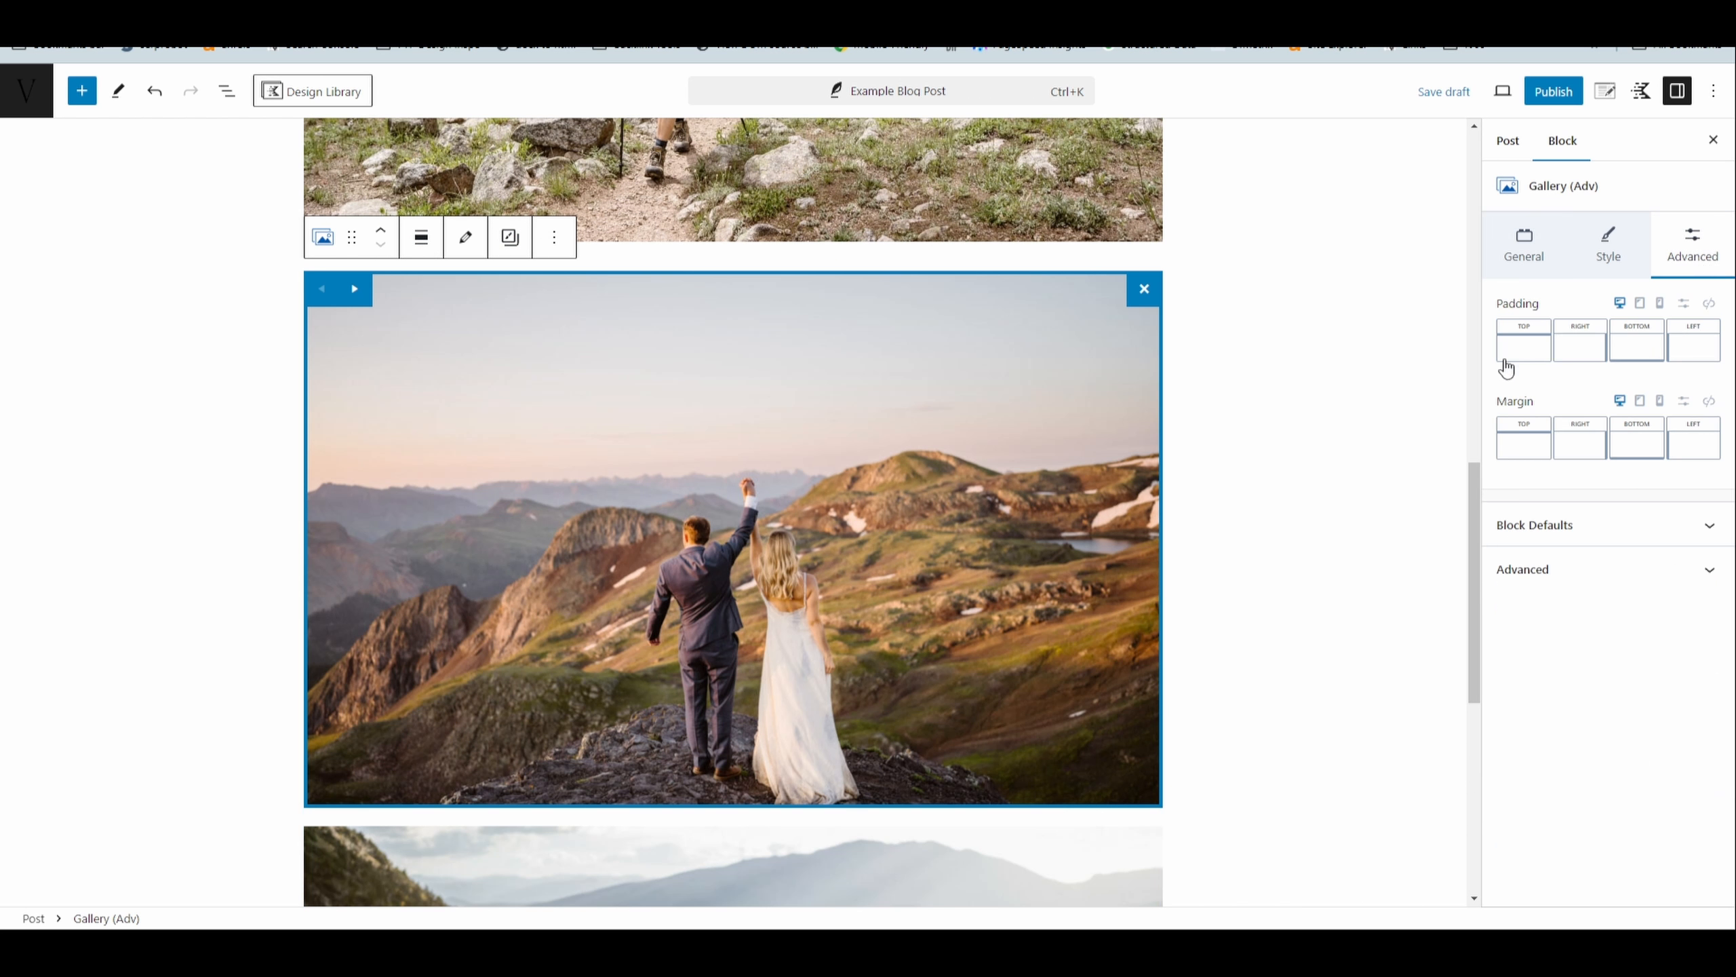
left_click(1524, 458)
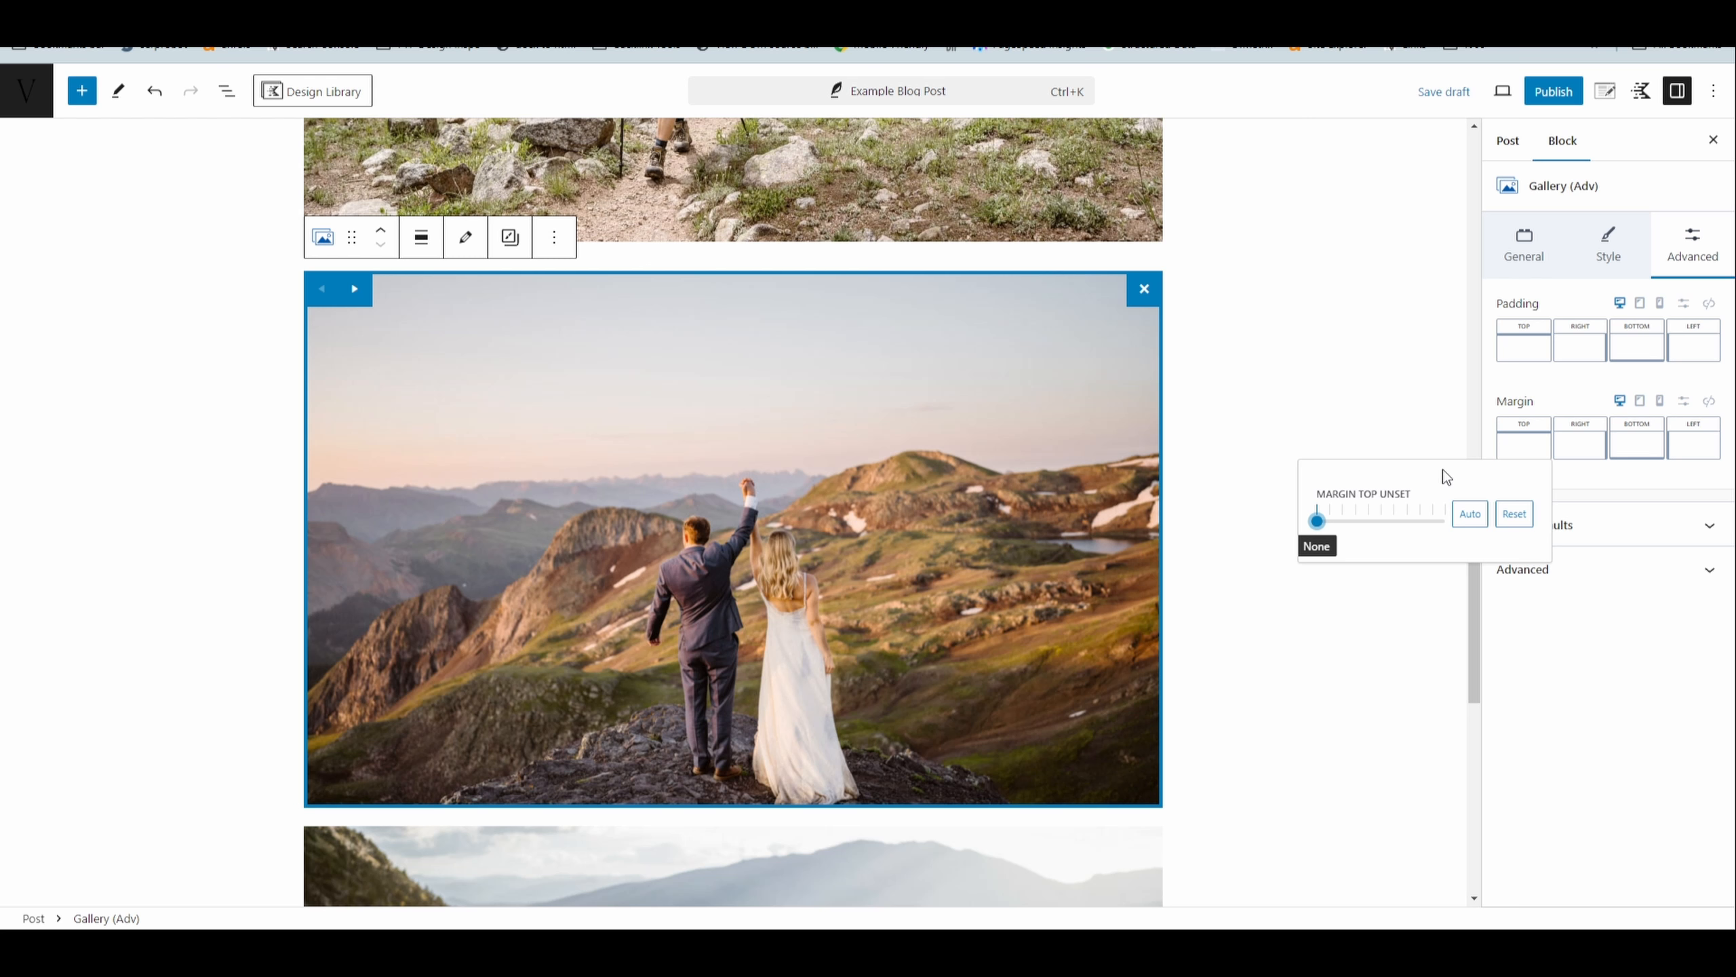
left_click(1319, 520)
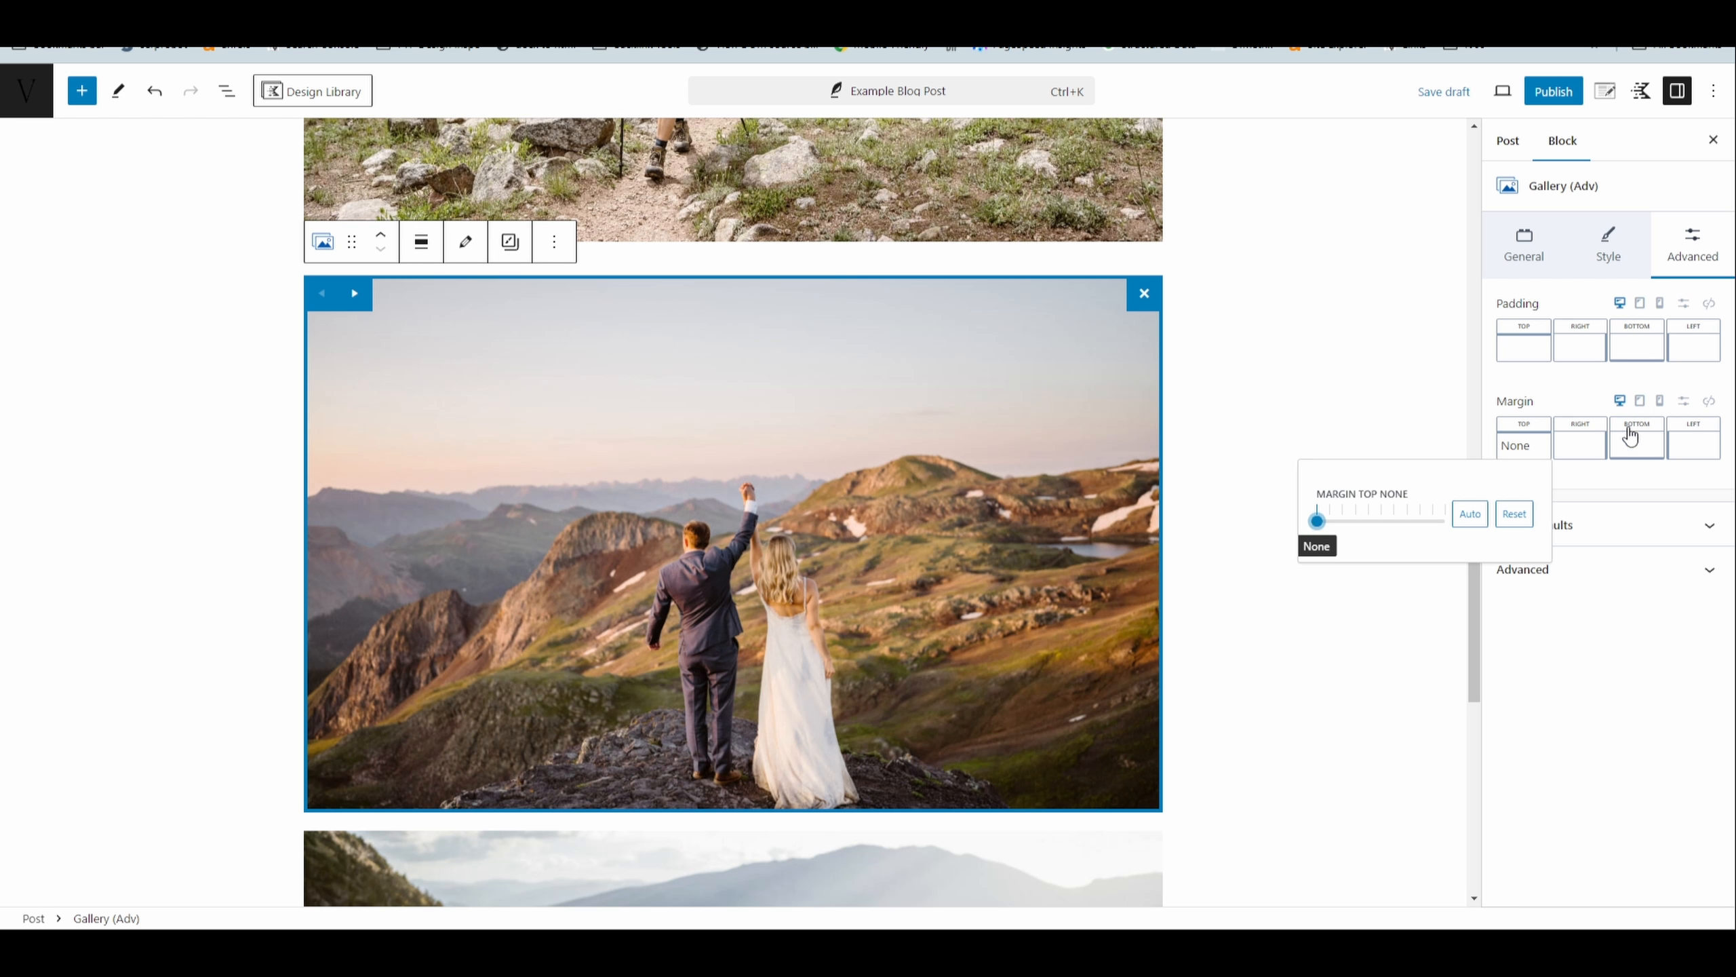
left_click(1524, 341)
left_click(1319, 425)
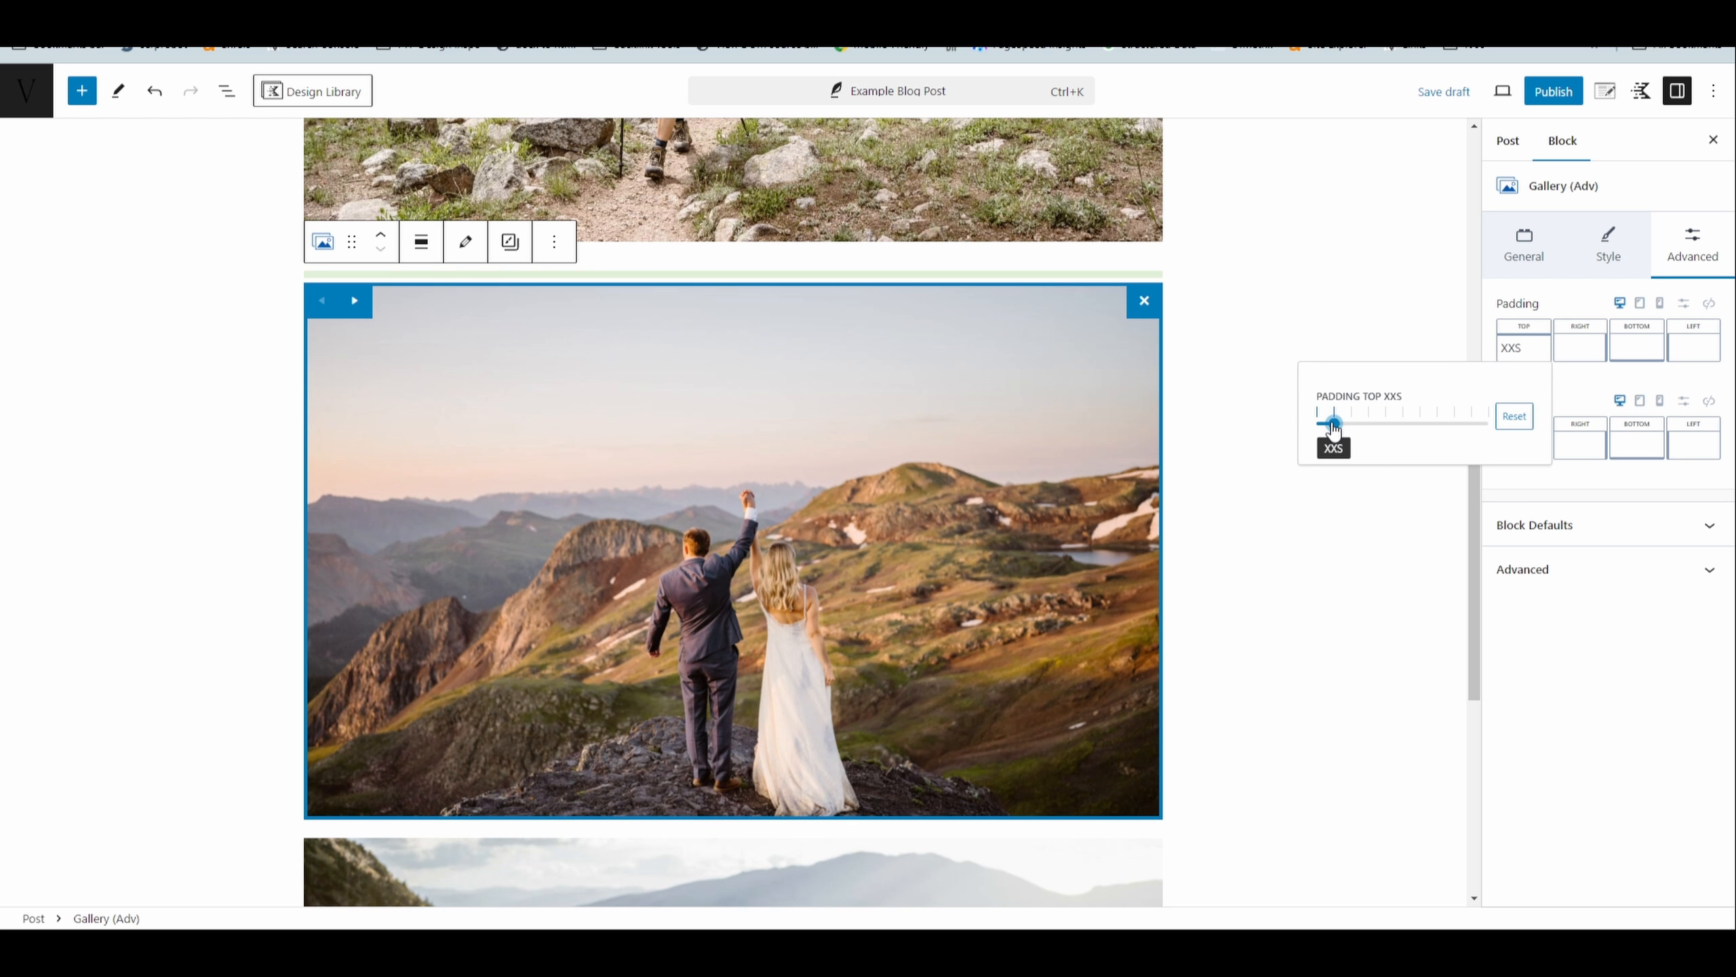
left_click(868, 197)
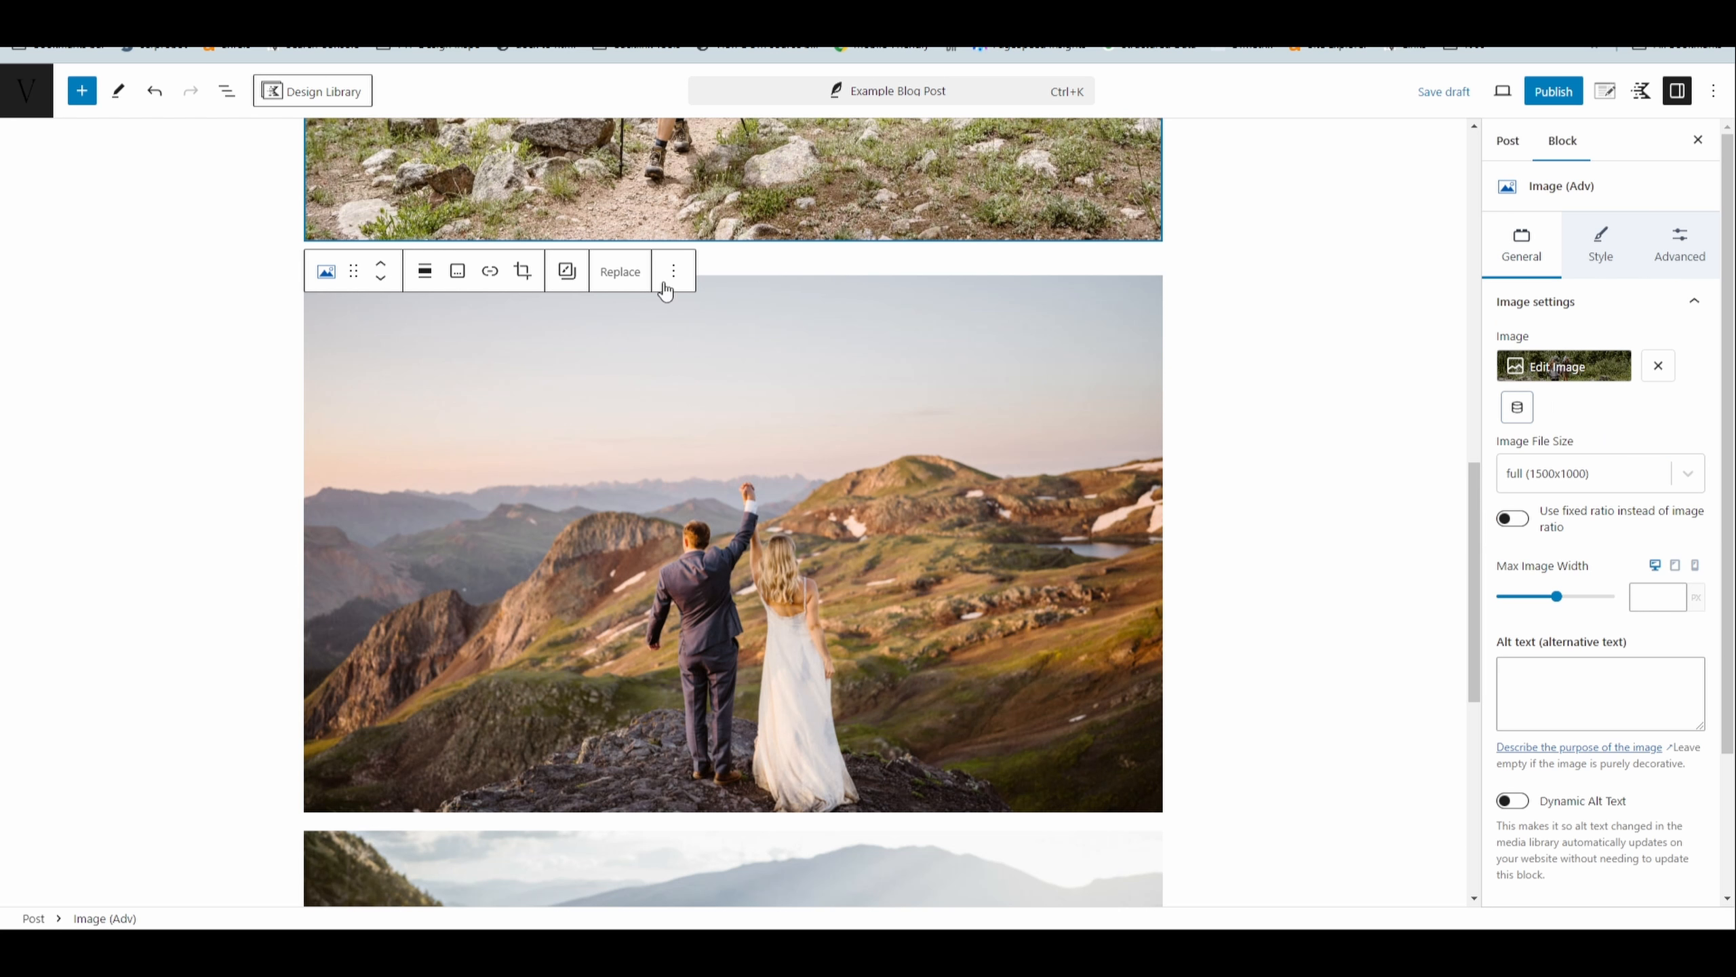
left_click(852, 331)
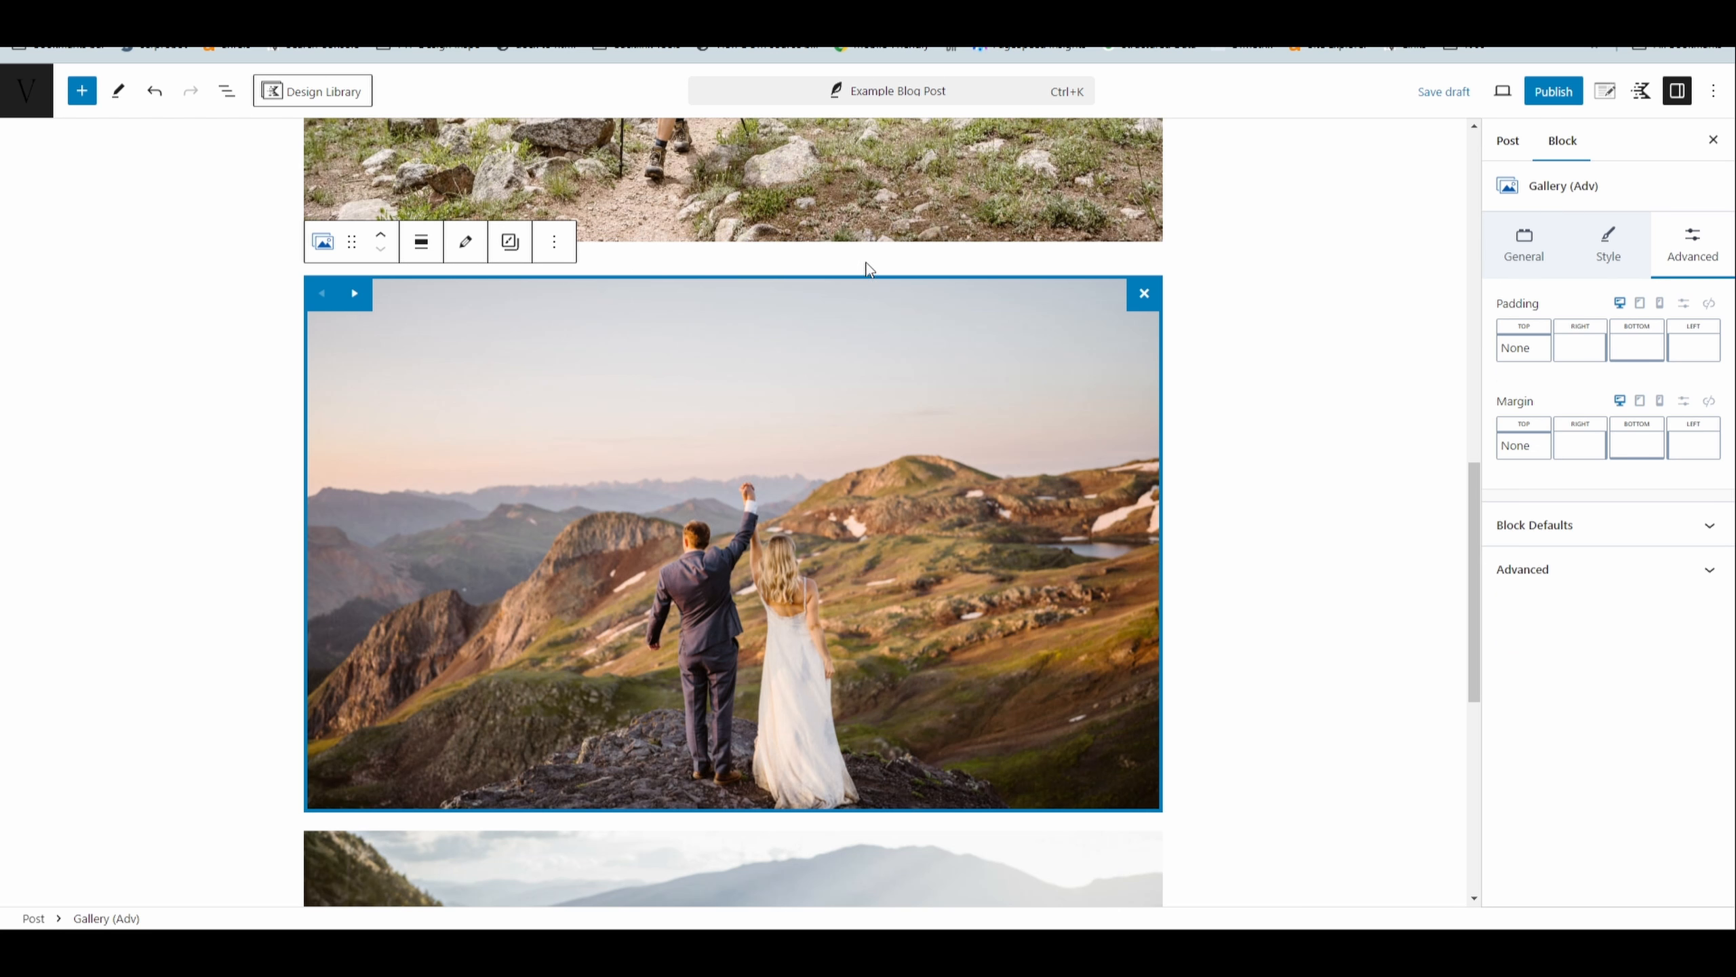
left_click(1227, 378)
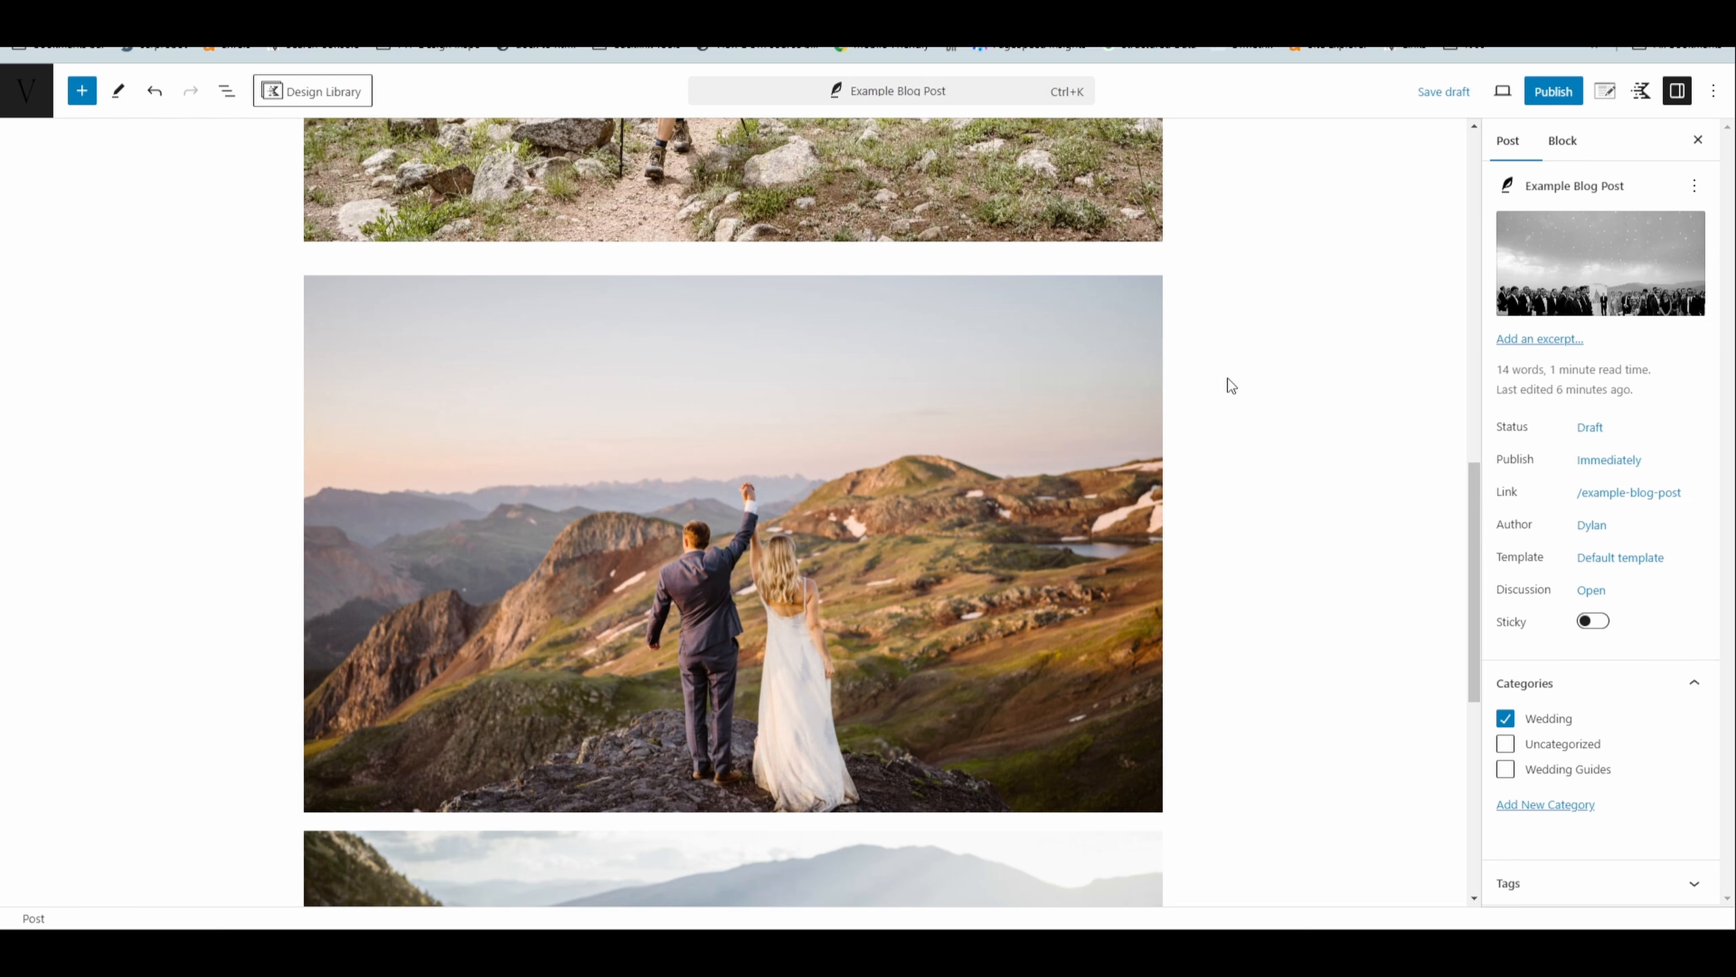
- Review the spacing between the hikers image and the stacked gallery photos
scroll(1065, 375, "down", 4)
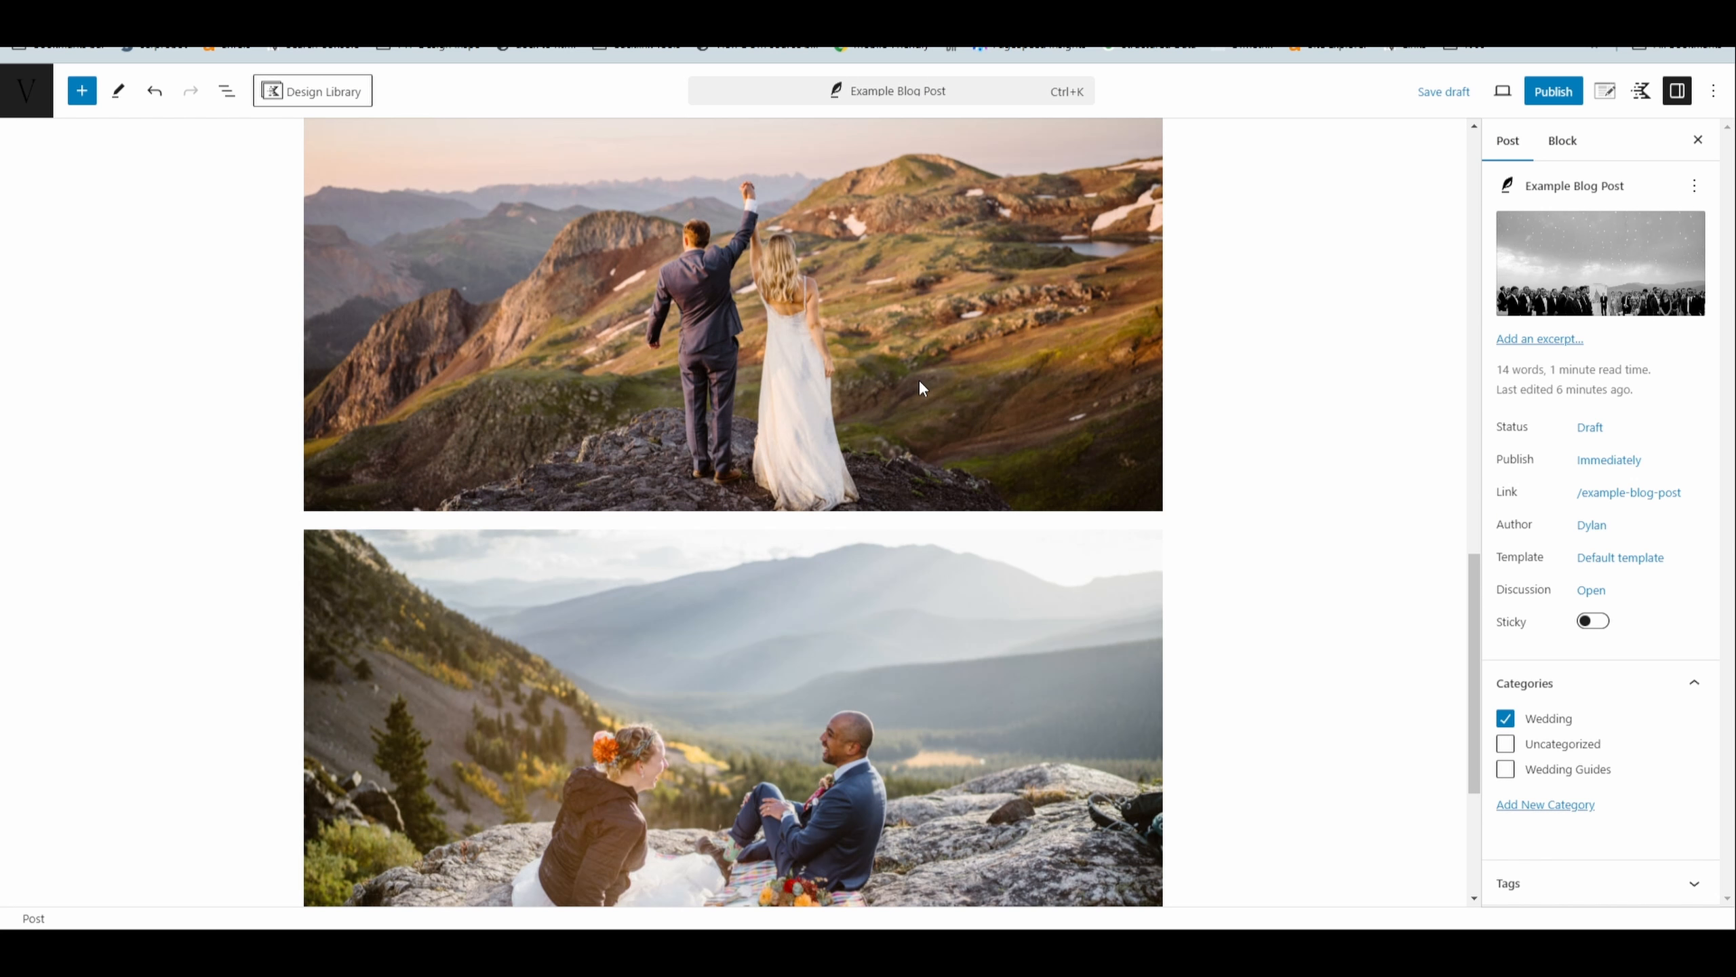
scroll(919, 388, "up", 3)
scroll(863, 367, "down", 8)
scroll(830, 389, "up", 12)
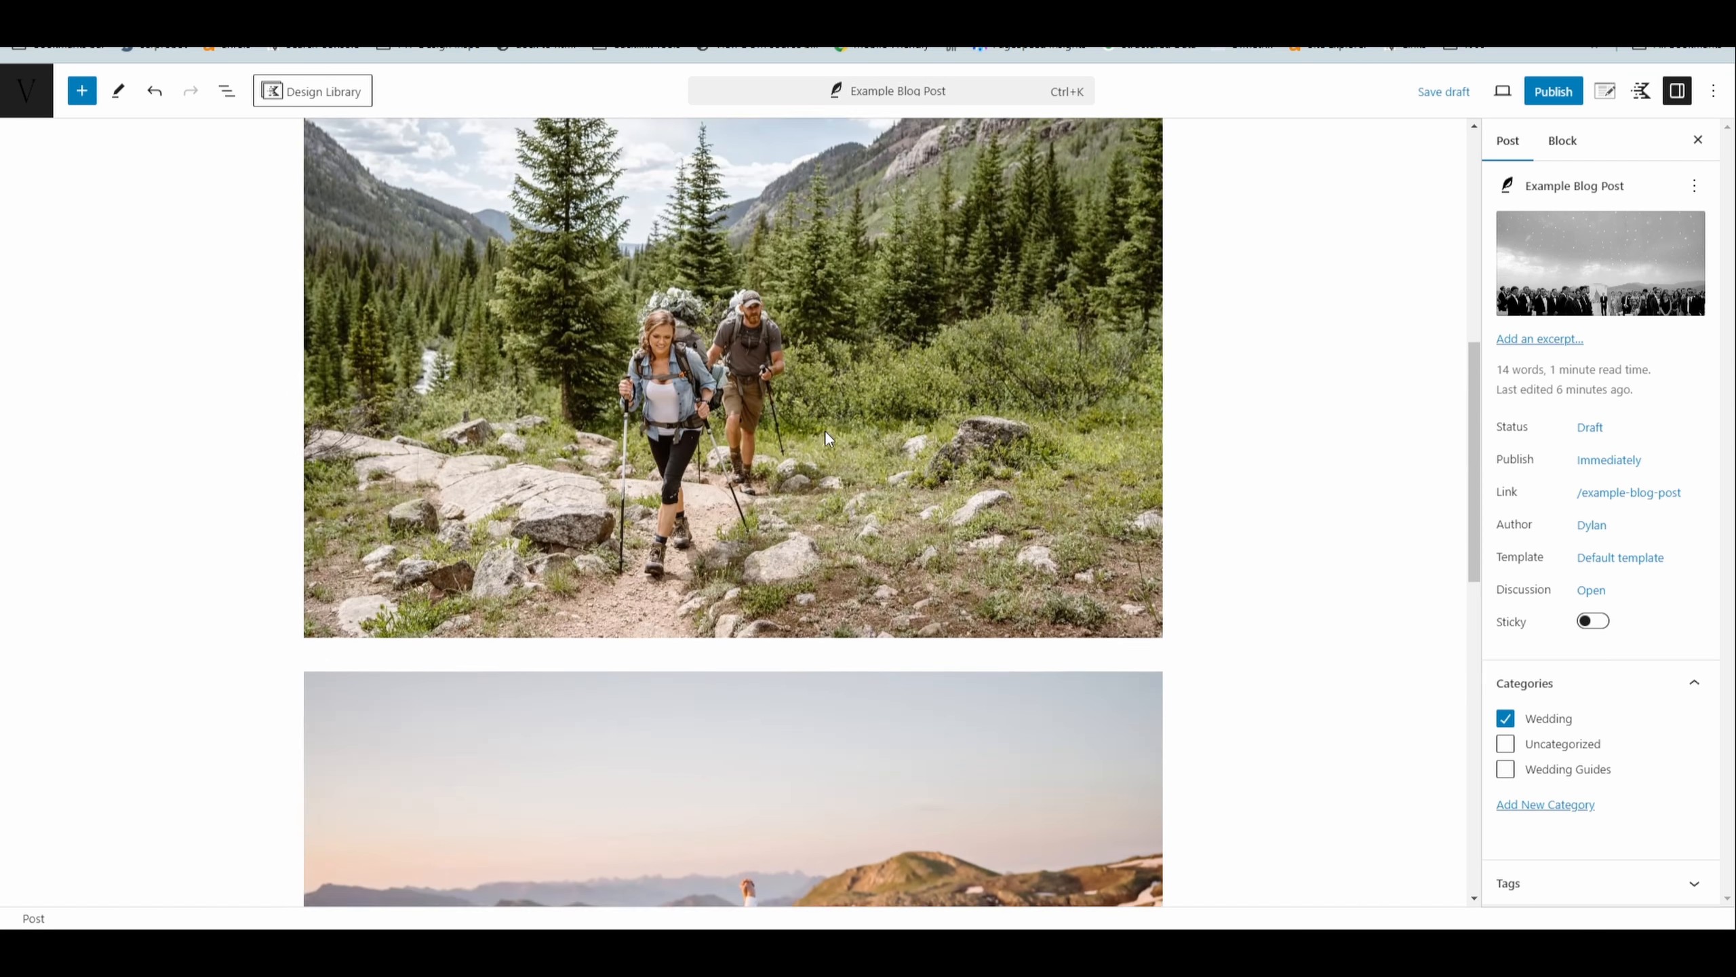
scroll(825, 438, "up", 6)
scroll(784, 449, "down", 15)
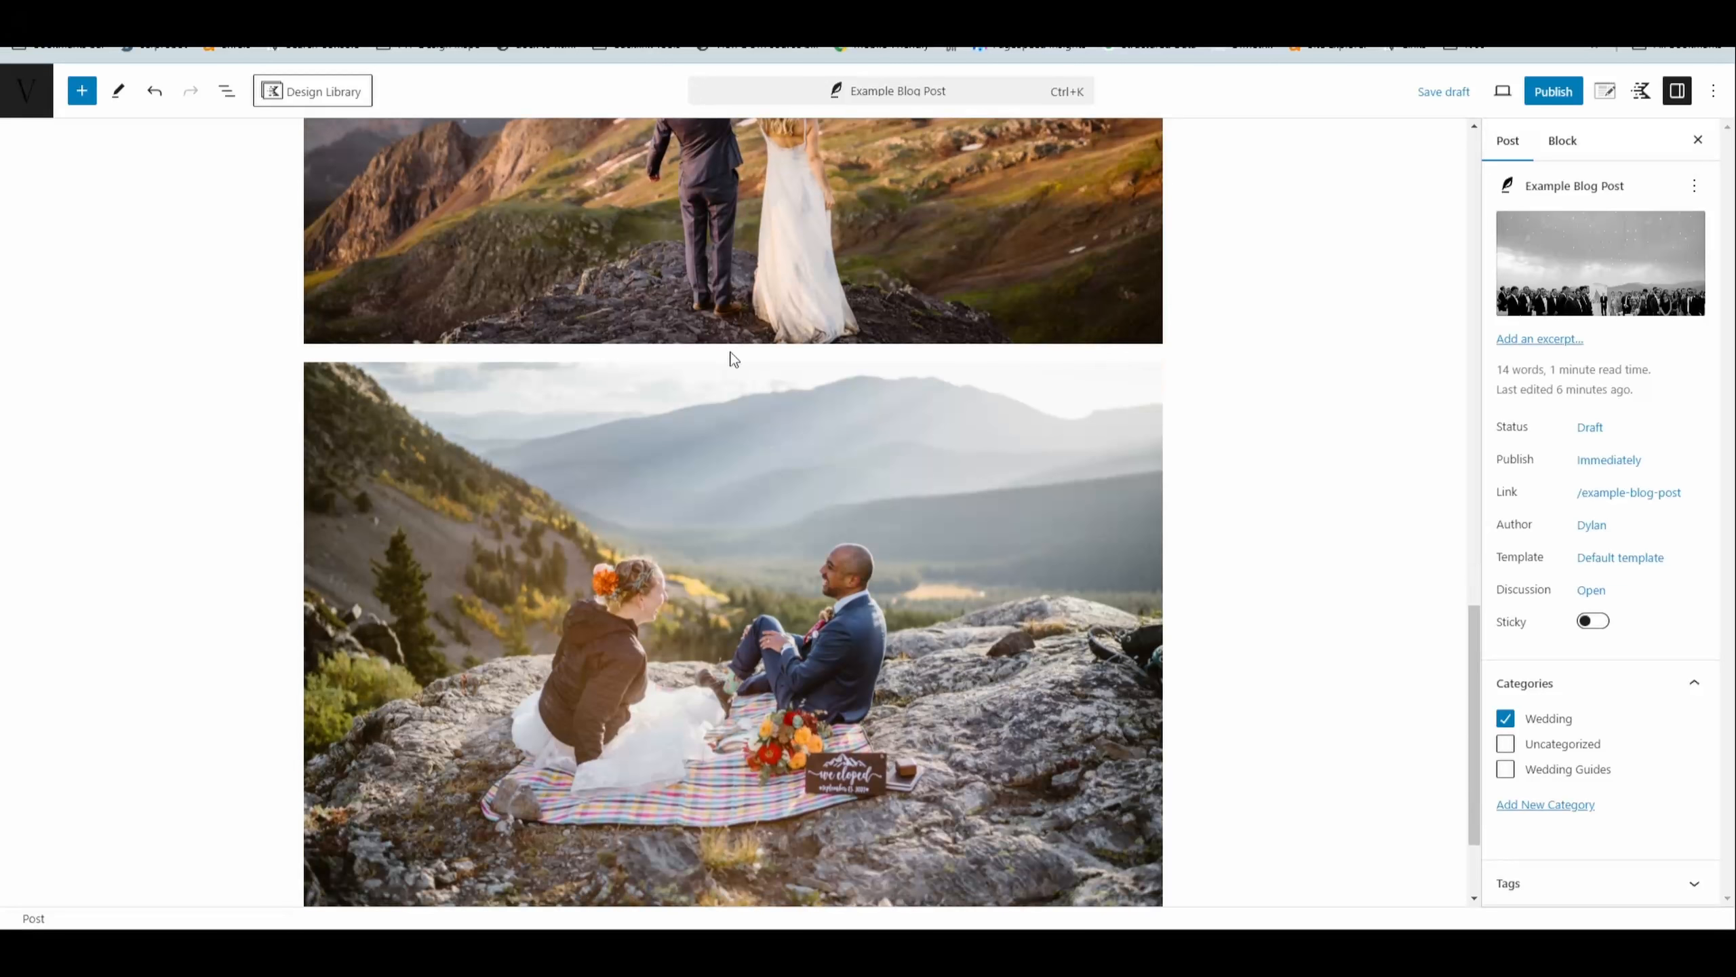
scroll(734, 411, "down", 2)
scroll(739, 437, "up", 2)
left_click(715, 388)
scroll(723, 400, "up", 6)
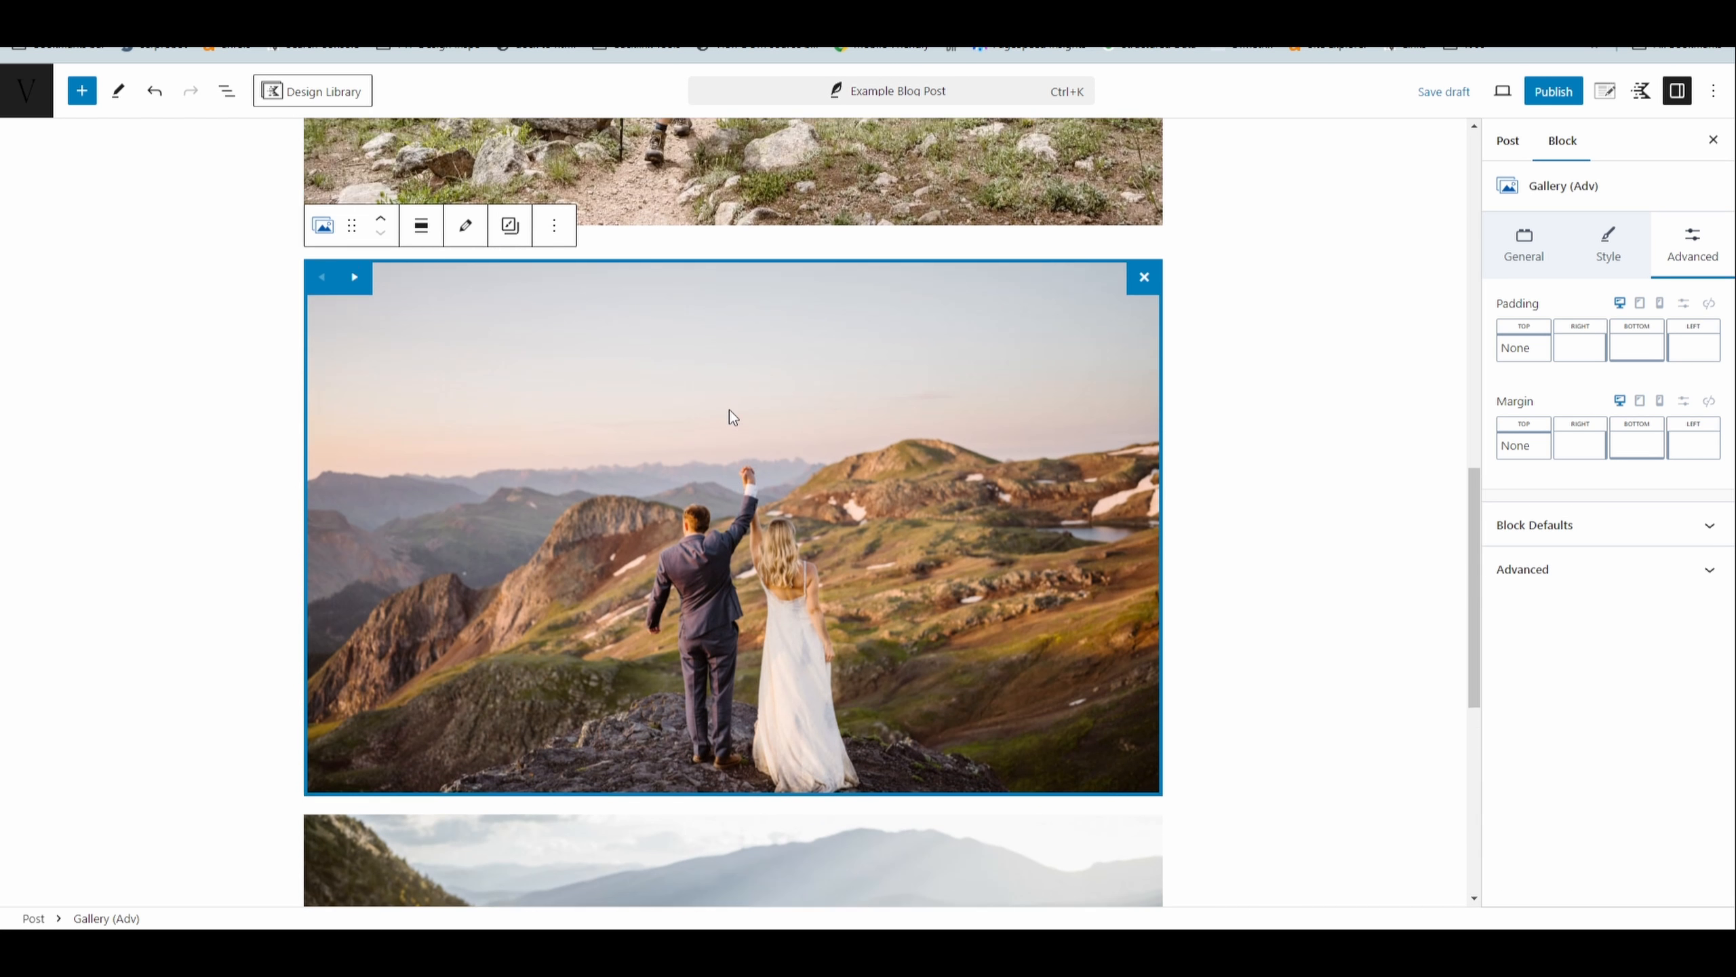
scroll(730, 409, "down", 2)
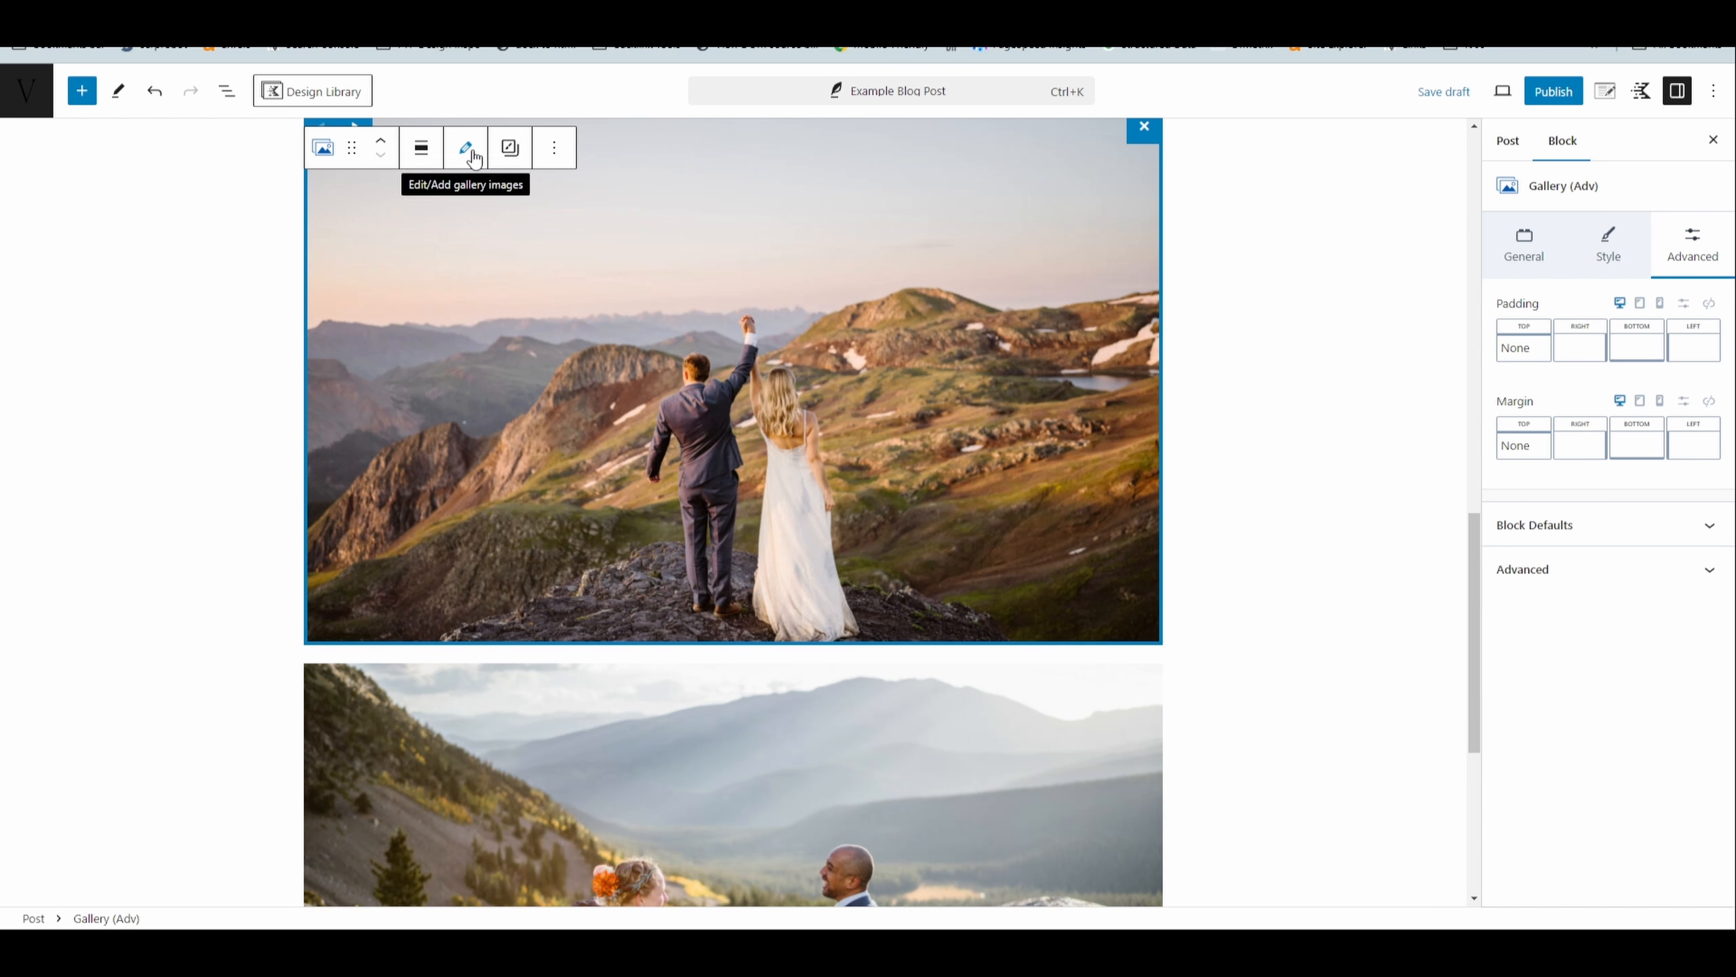
- Insert a gallery of two portrait-format wedding photos at the end of the post, below the picnic photo
scroll(472, 221, "down", 2)
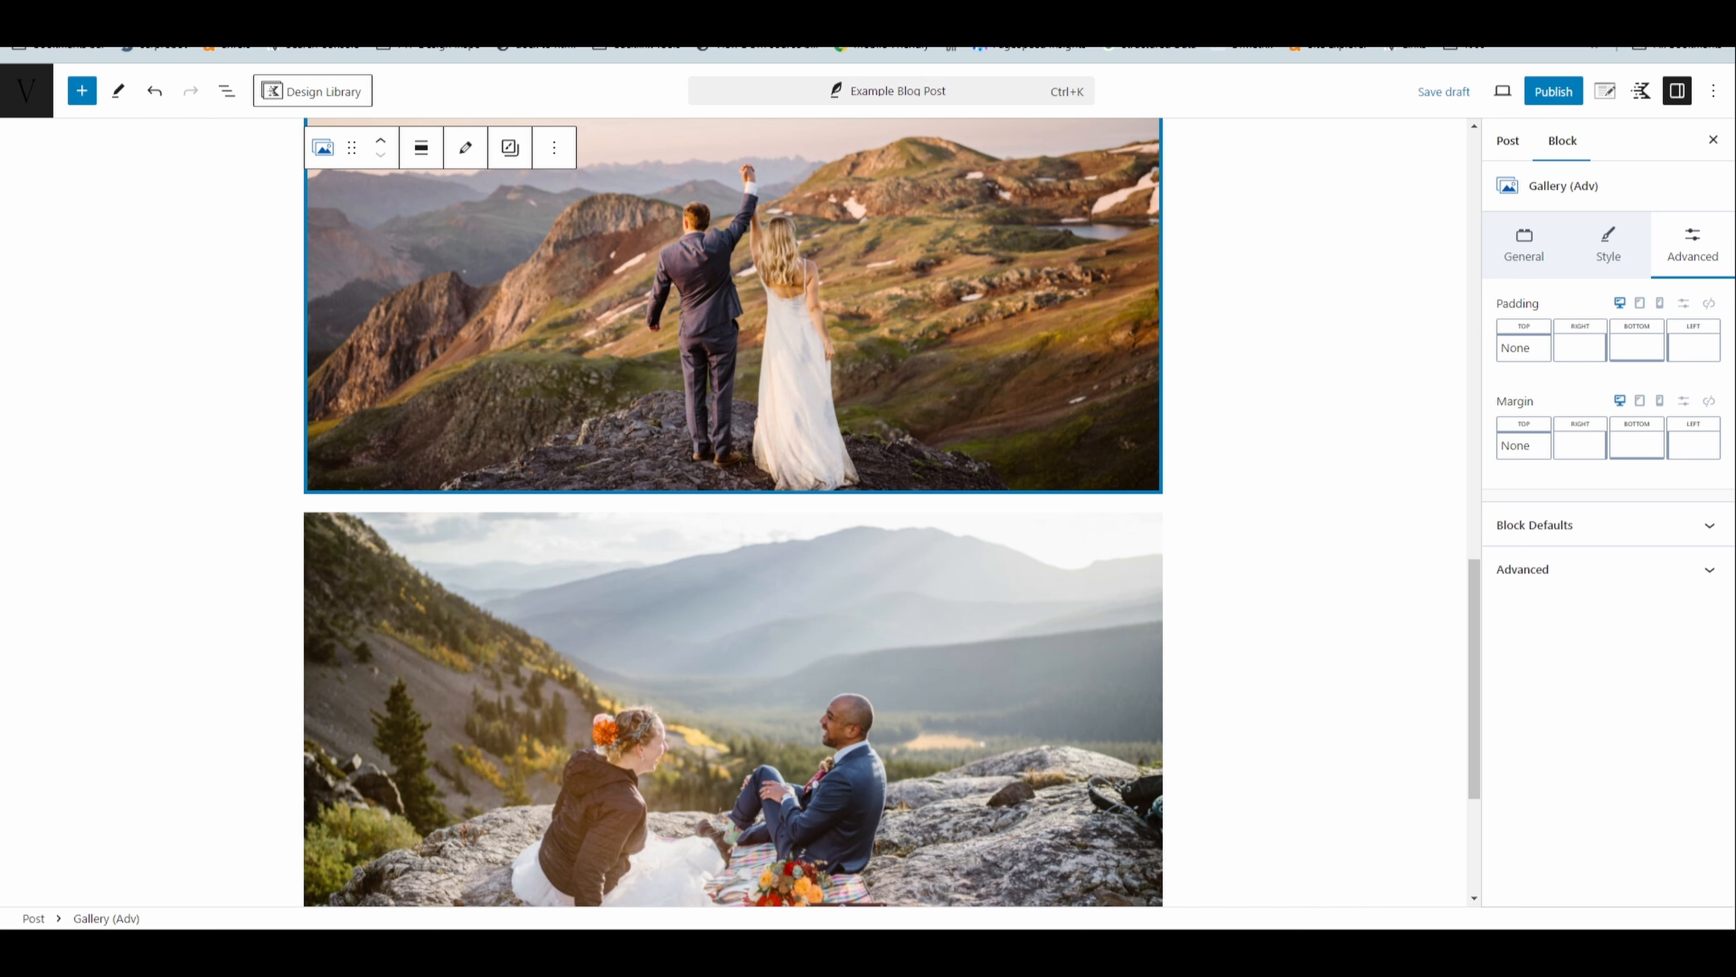
scroll(733, 513, "down", 4)
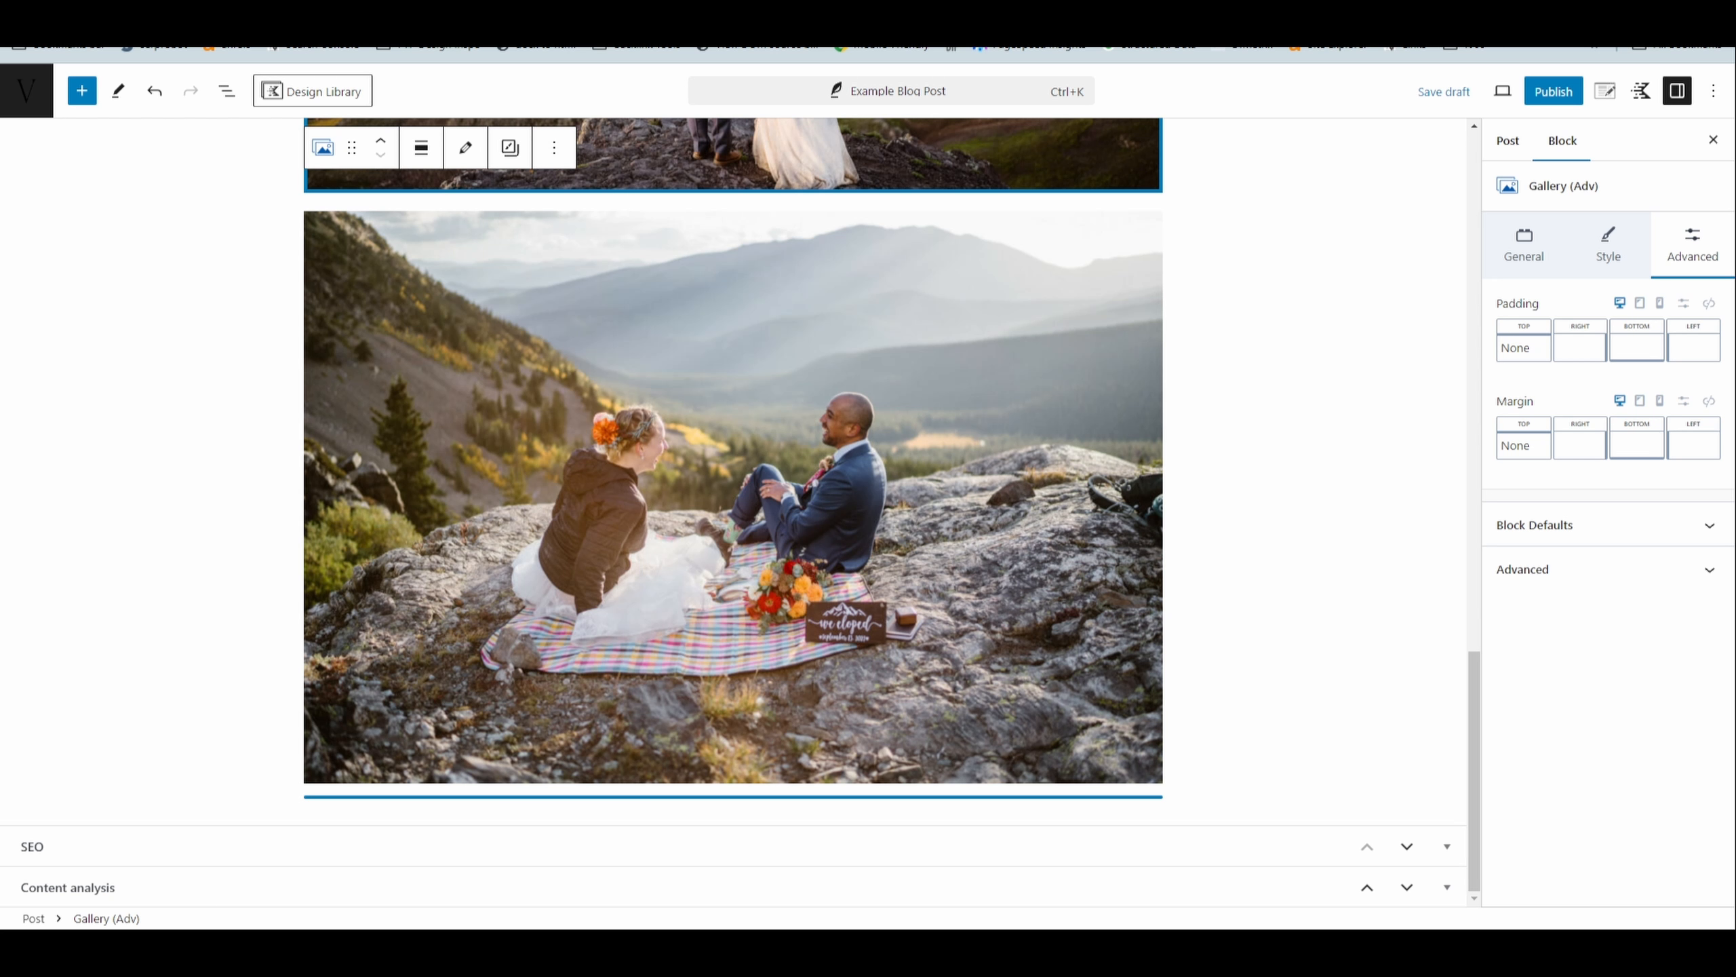
left_click_drag(651, 772, 652, 772)
scroll(985, 661, "down", 8)
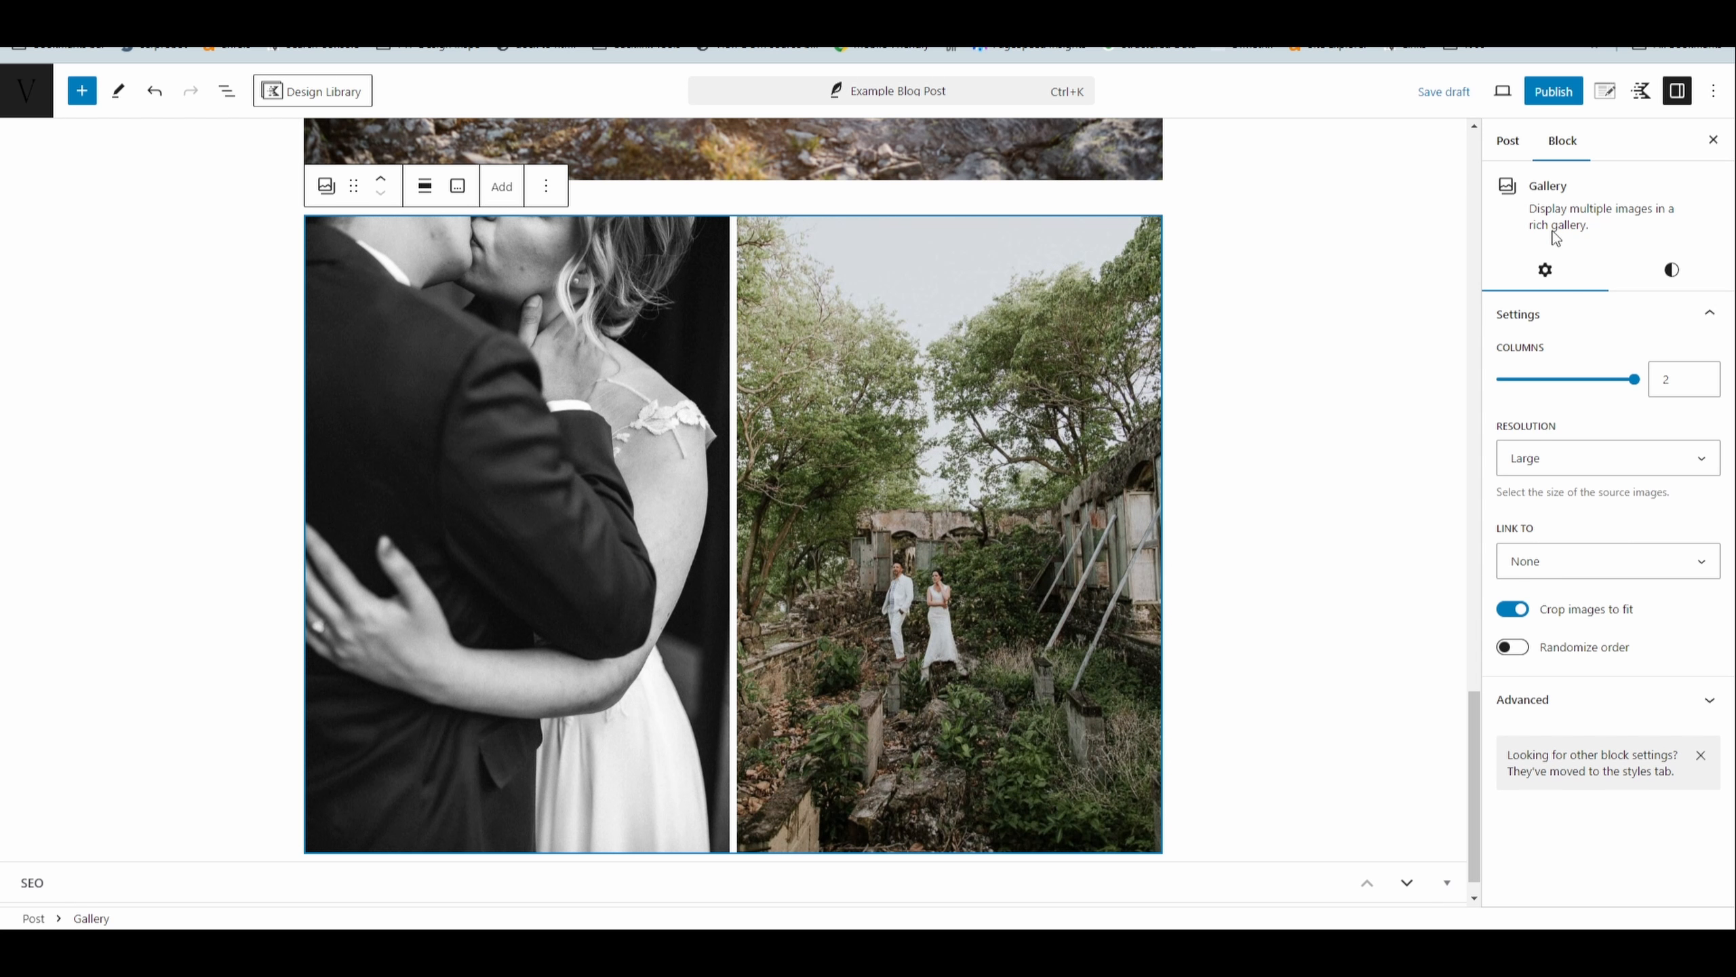
- Convert the two-photo gallery to a Gallery (Adv) block and set its thumbnail image size to full (1000x1500)
left_click(327, 188)
left_click(362, 253)
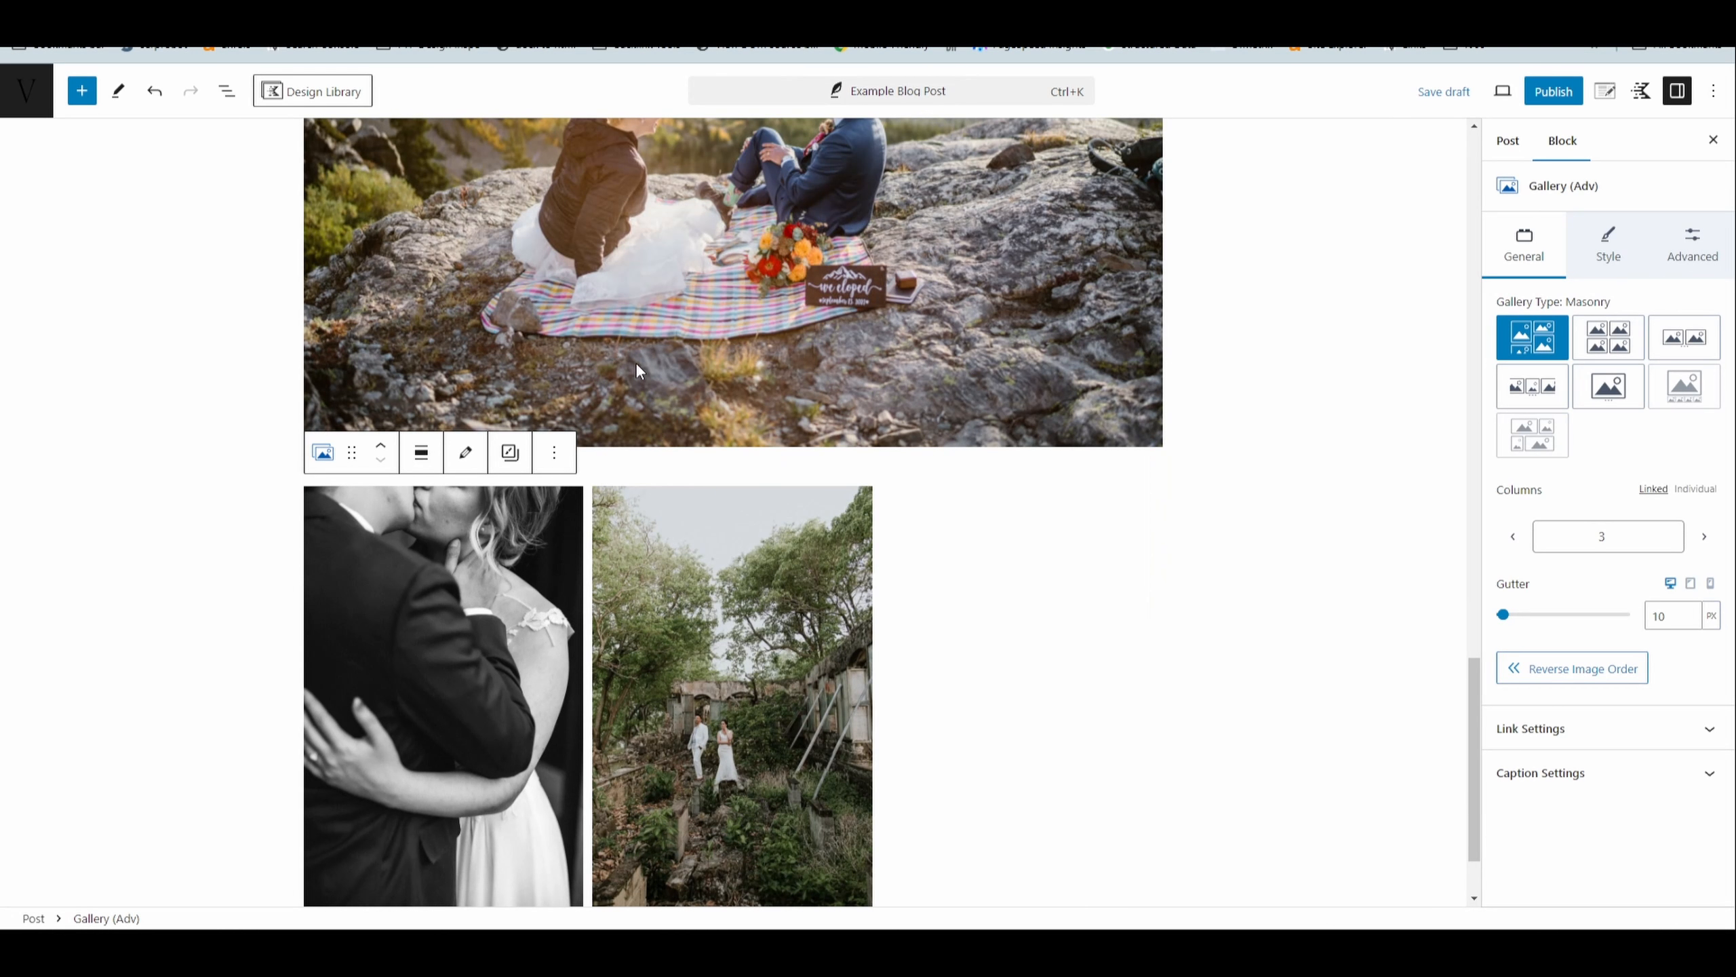
left_click(1638, 692)
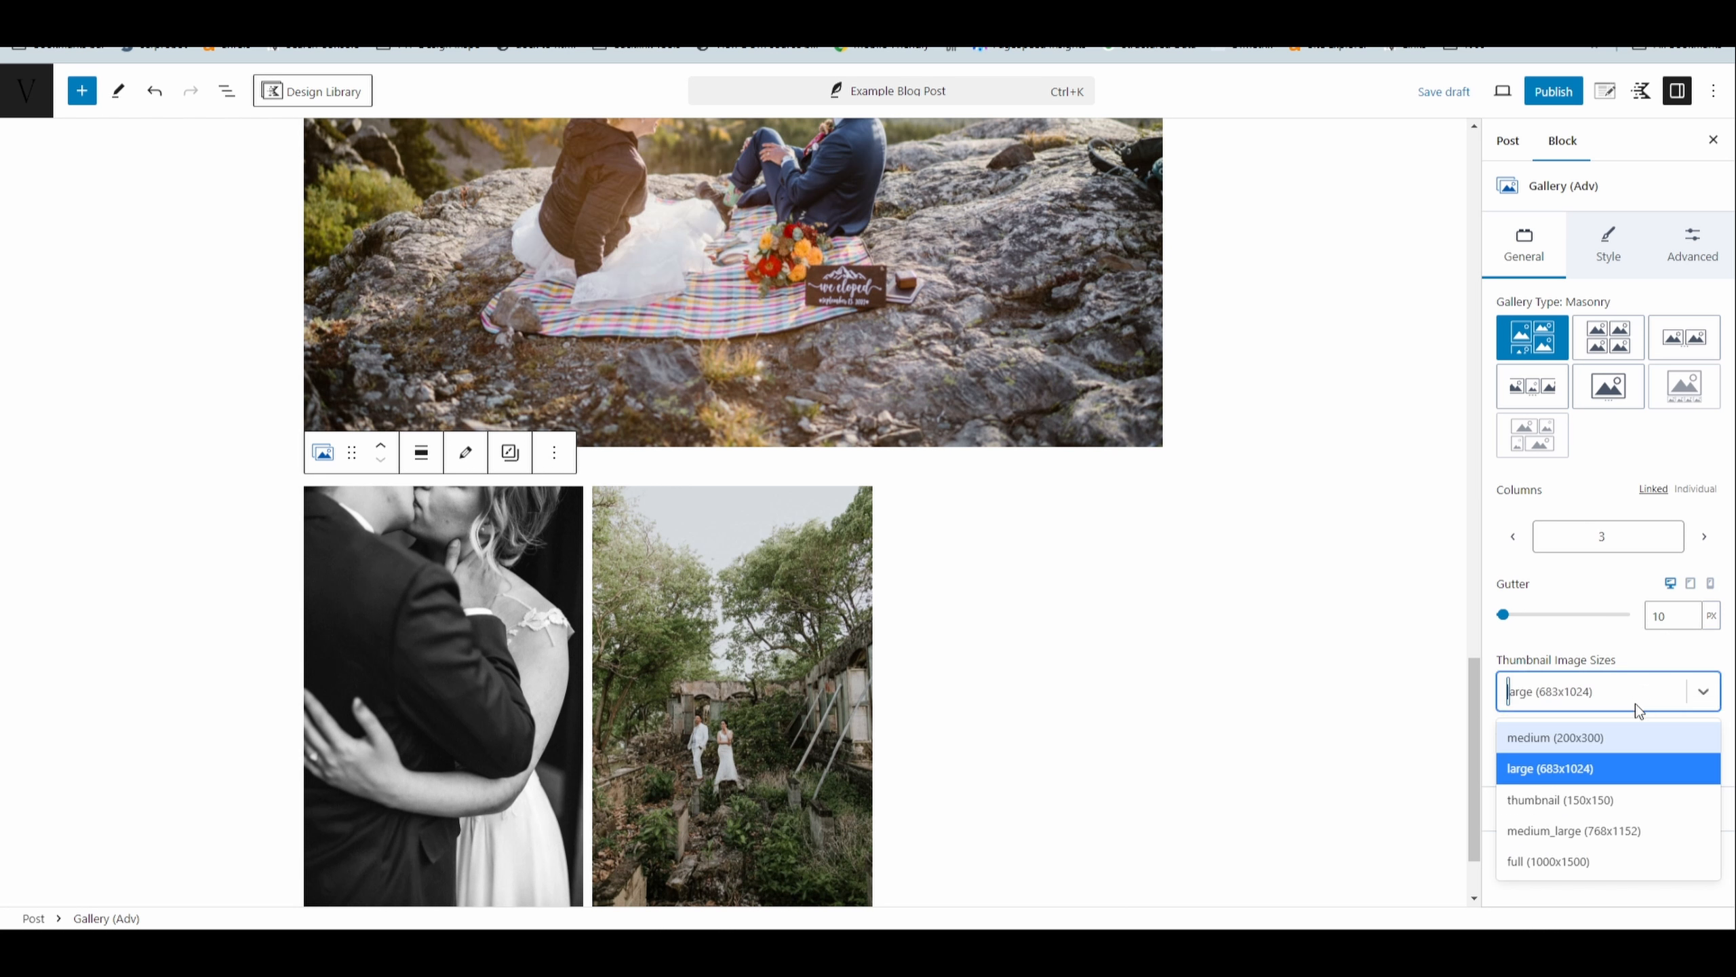
left_click(1583, 861)
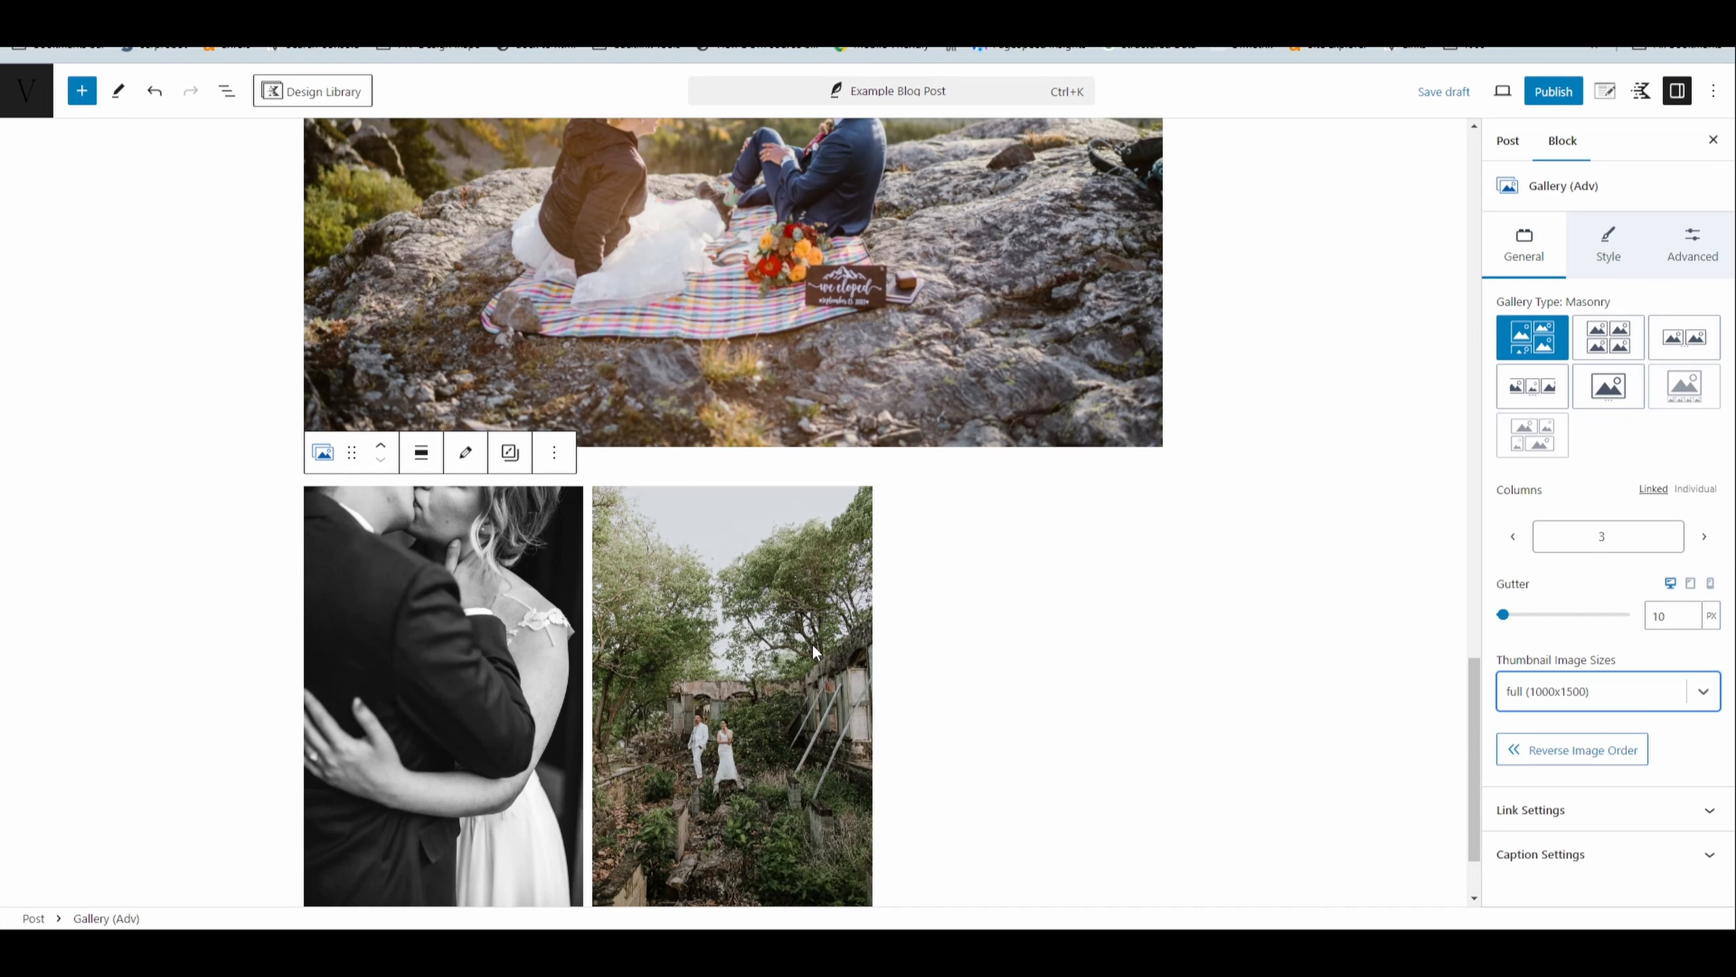
- Reselect the portrait photo gallery and reduce its columns to 1
left_click(623, 592)
left_click(319, 472)
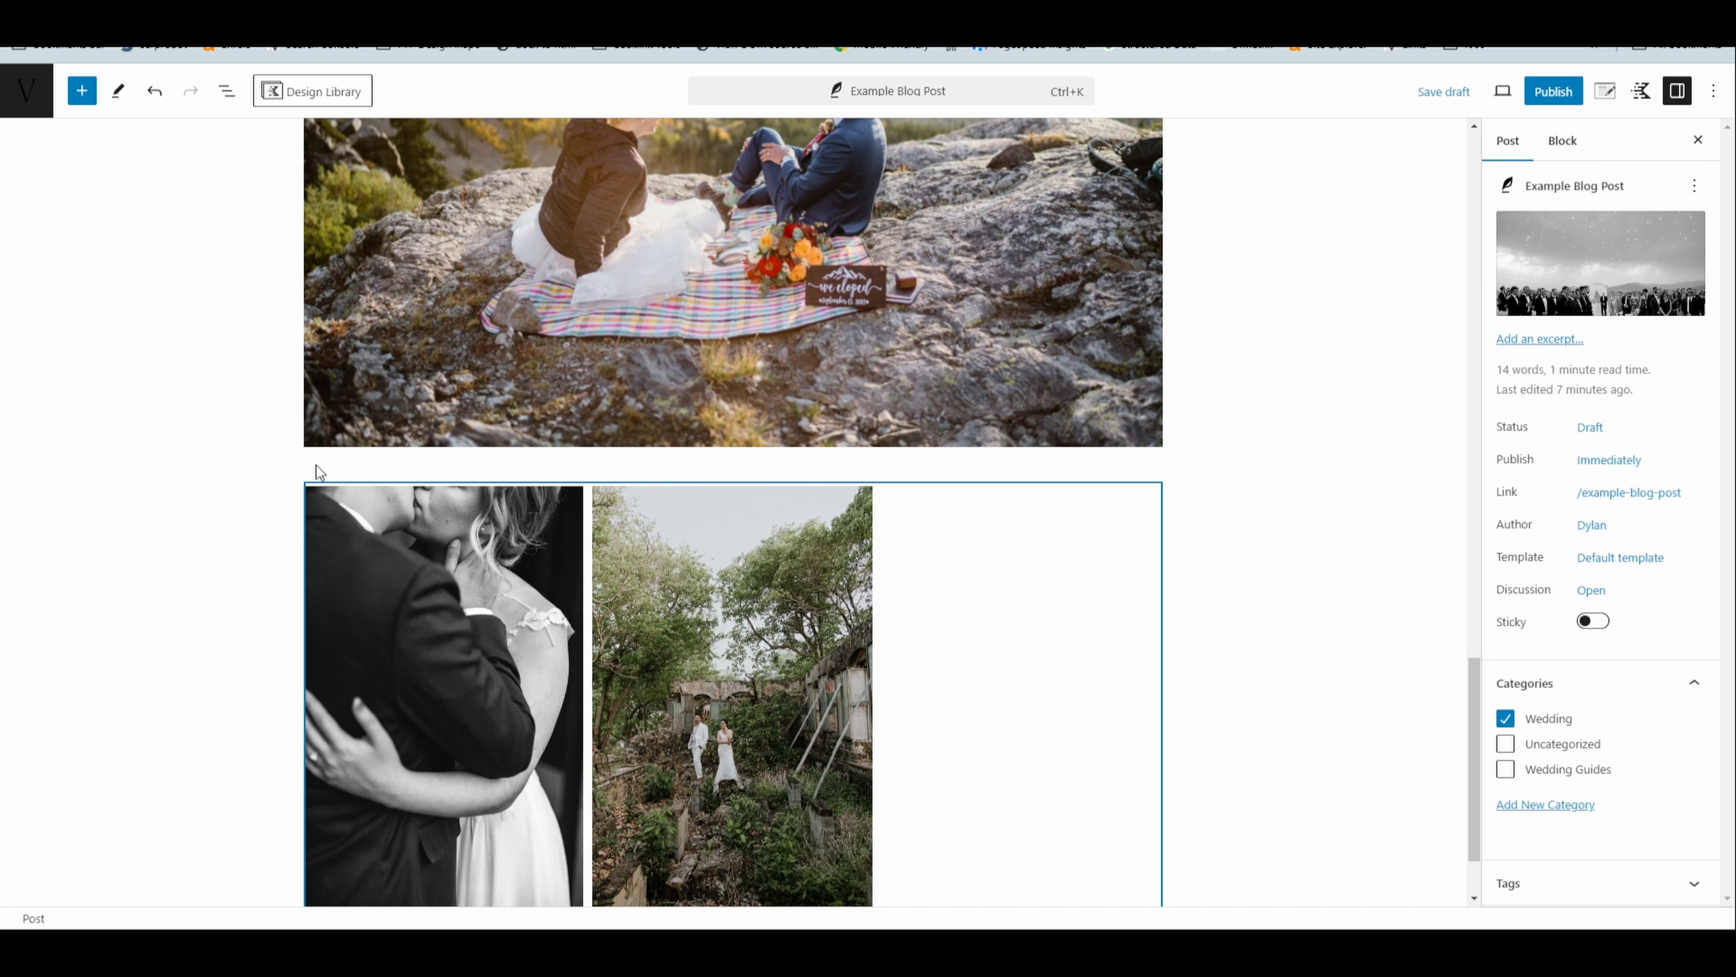
left_click(627, 660)
scroll(853, 598, "down", 2)
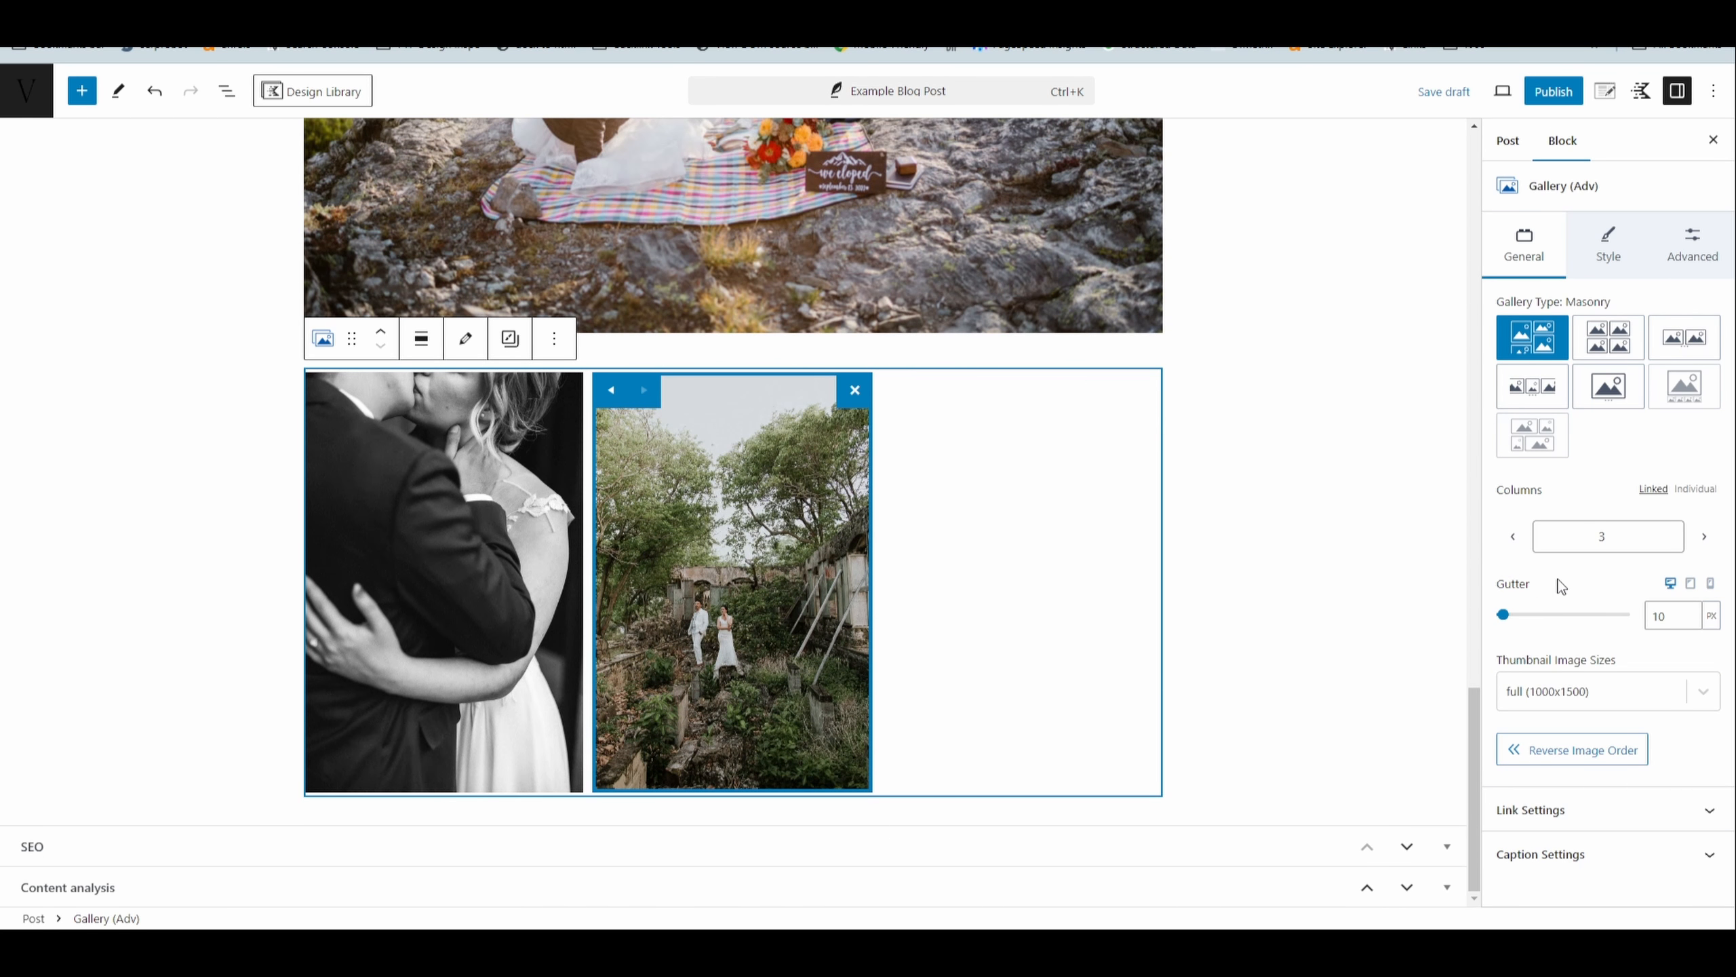
left_click(1513, 537)
left_click(1512, 537)
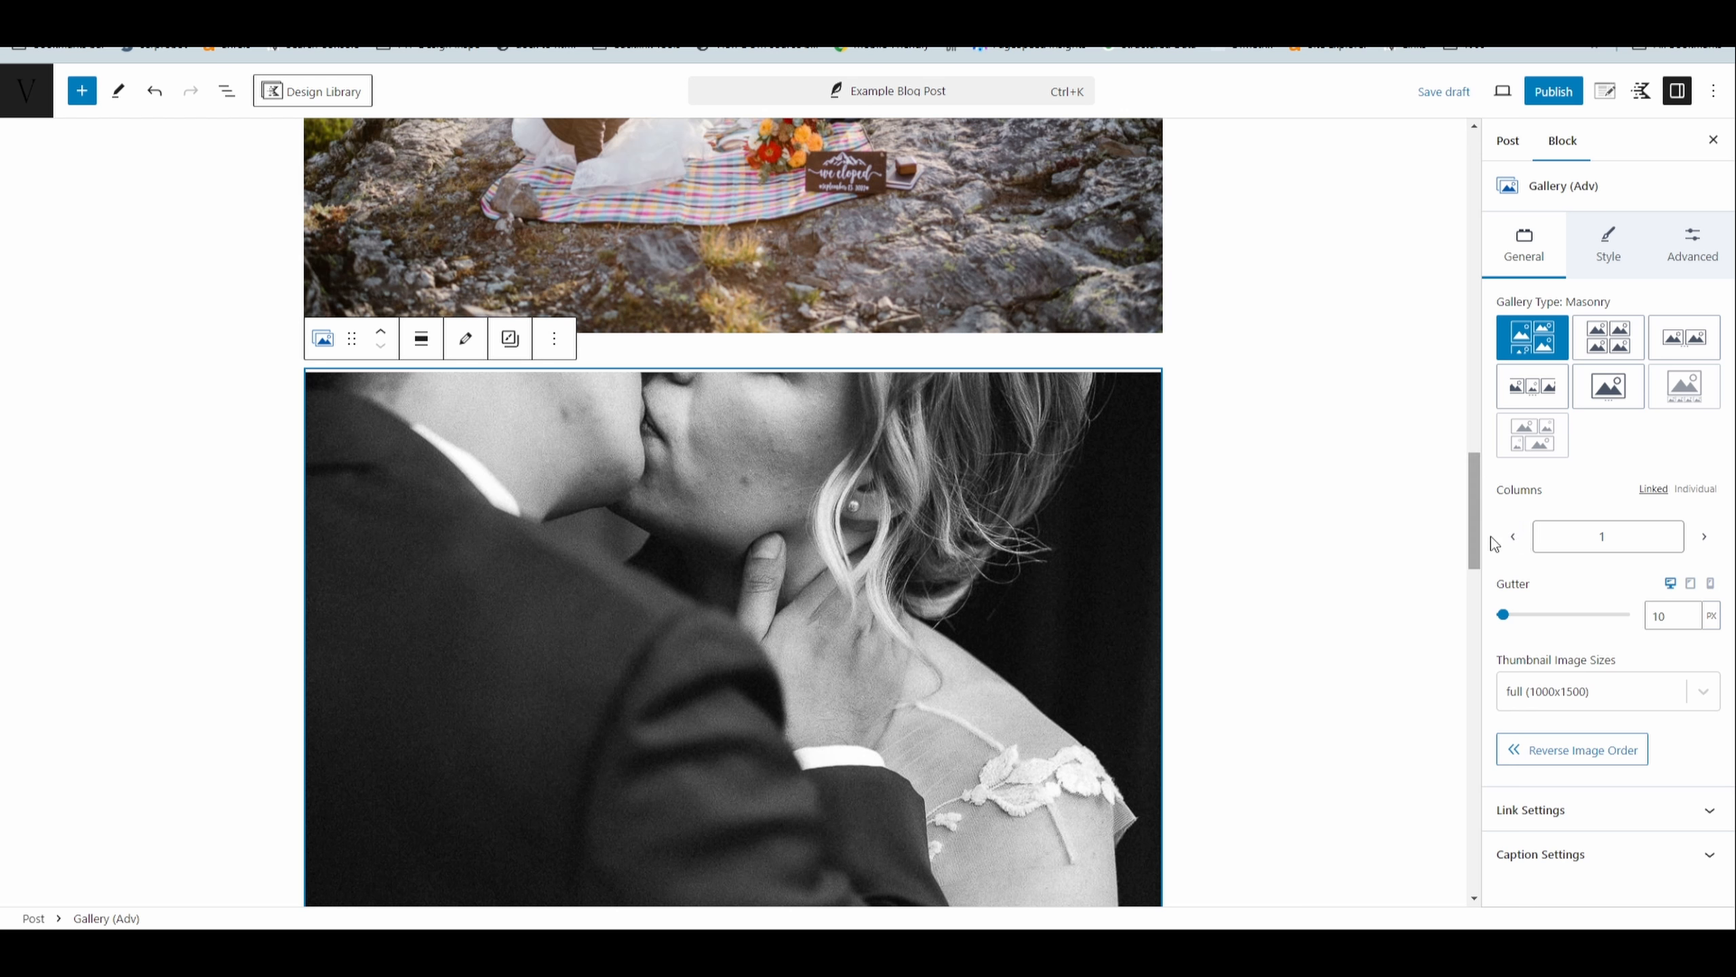
- Set the portrait photo gallery to 2 columns so its two photos sit side by side
left_click(1705, 537)
scroll(1299, 547, "down", 3)
left_click(1252, 535)
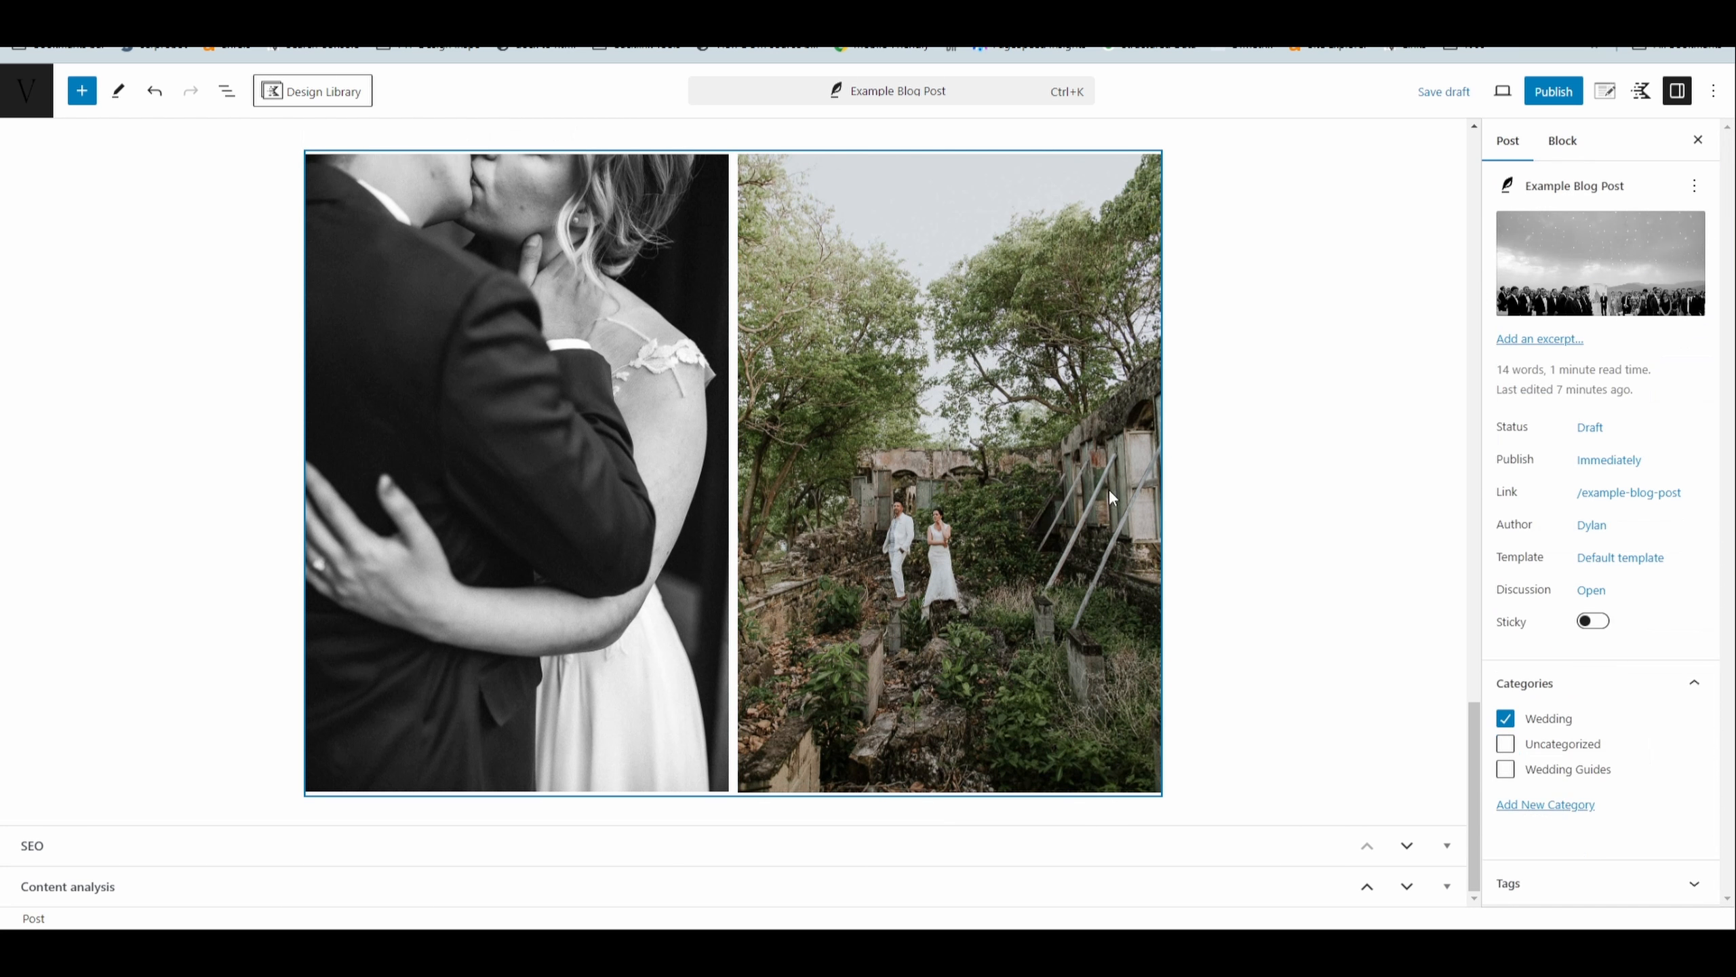
scroll(1108, 488, "up", 2)
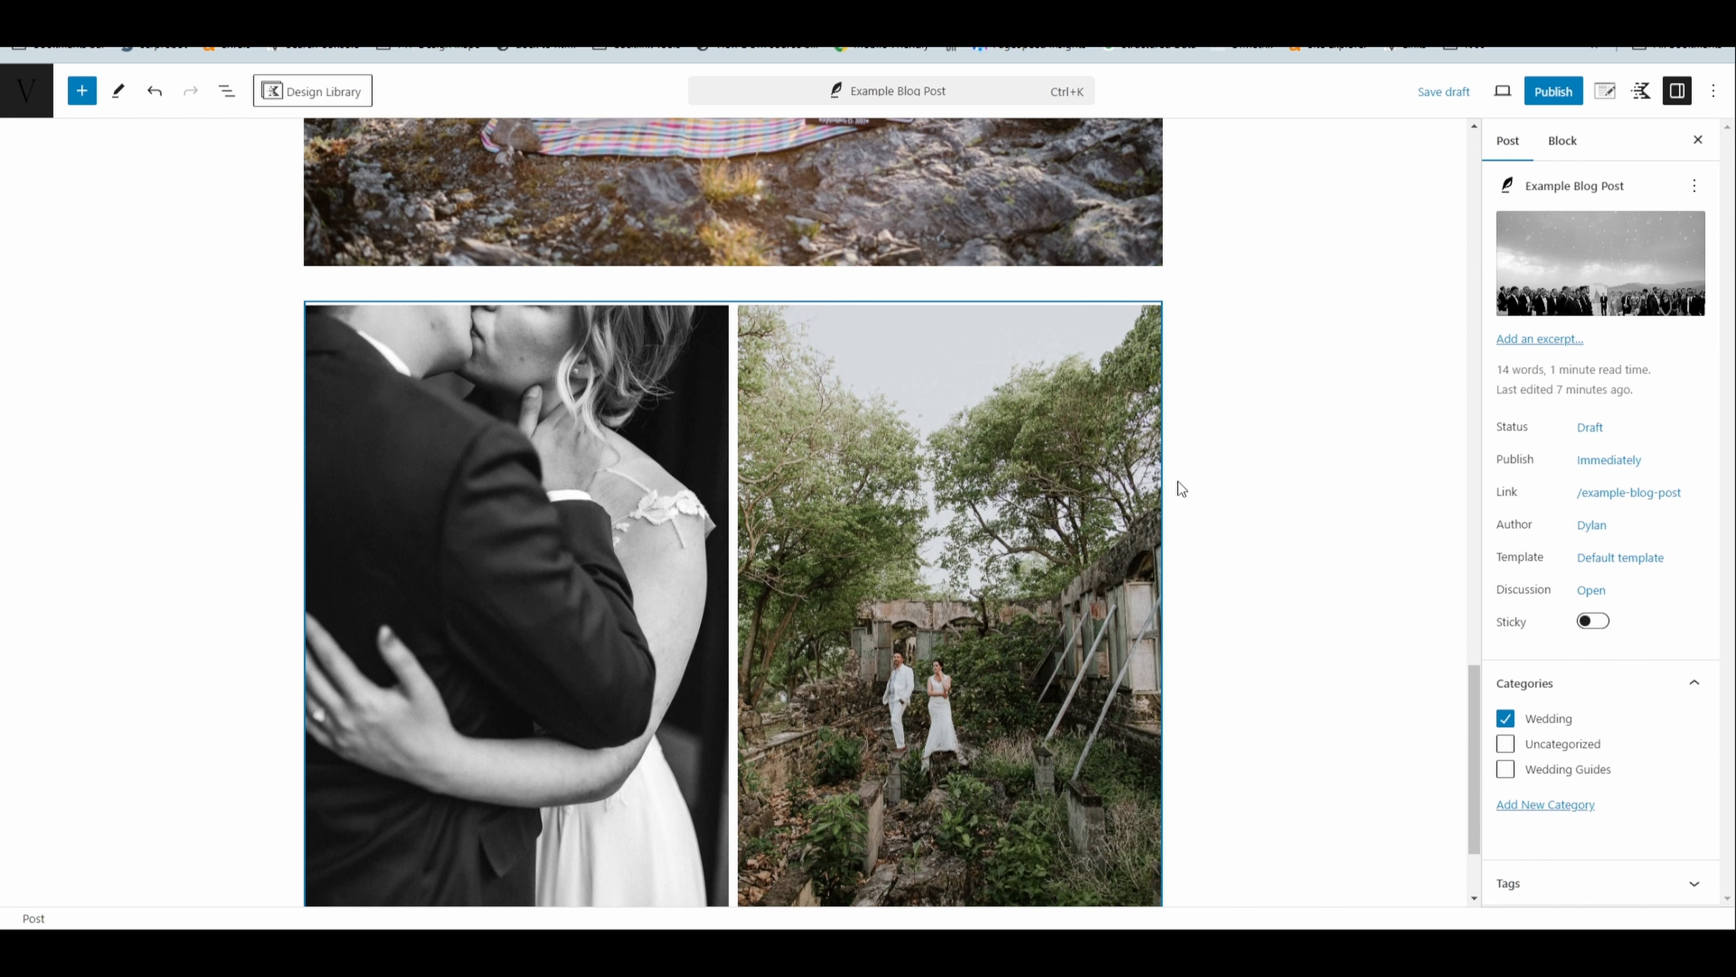
scroll(1190, 503, "down", 2)
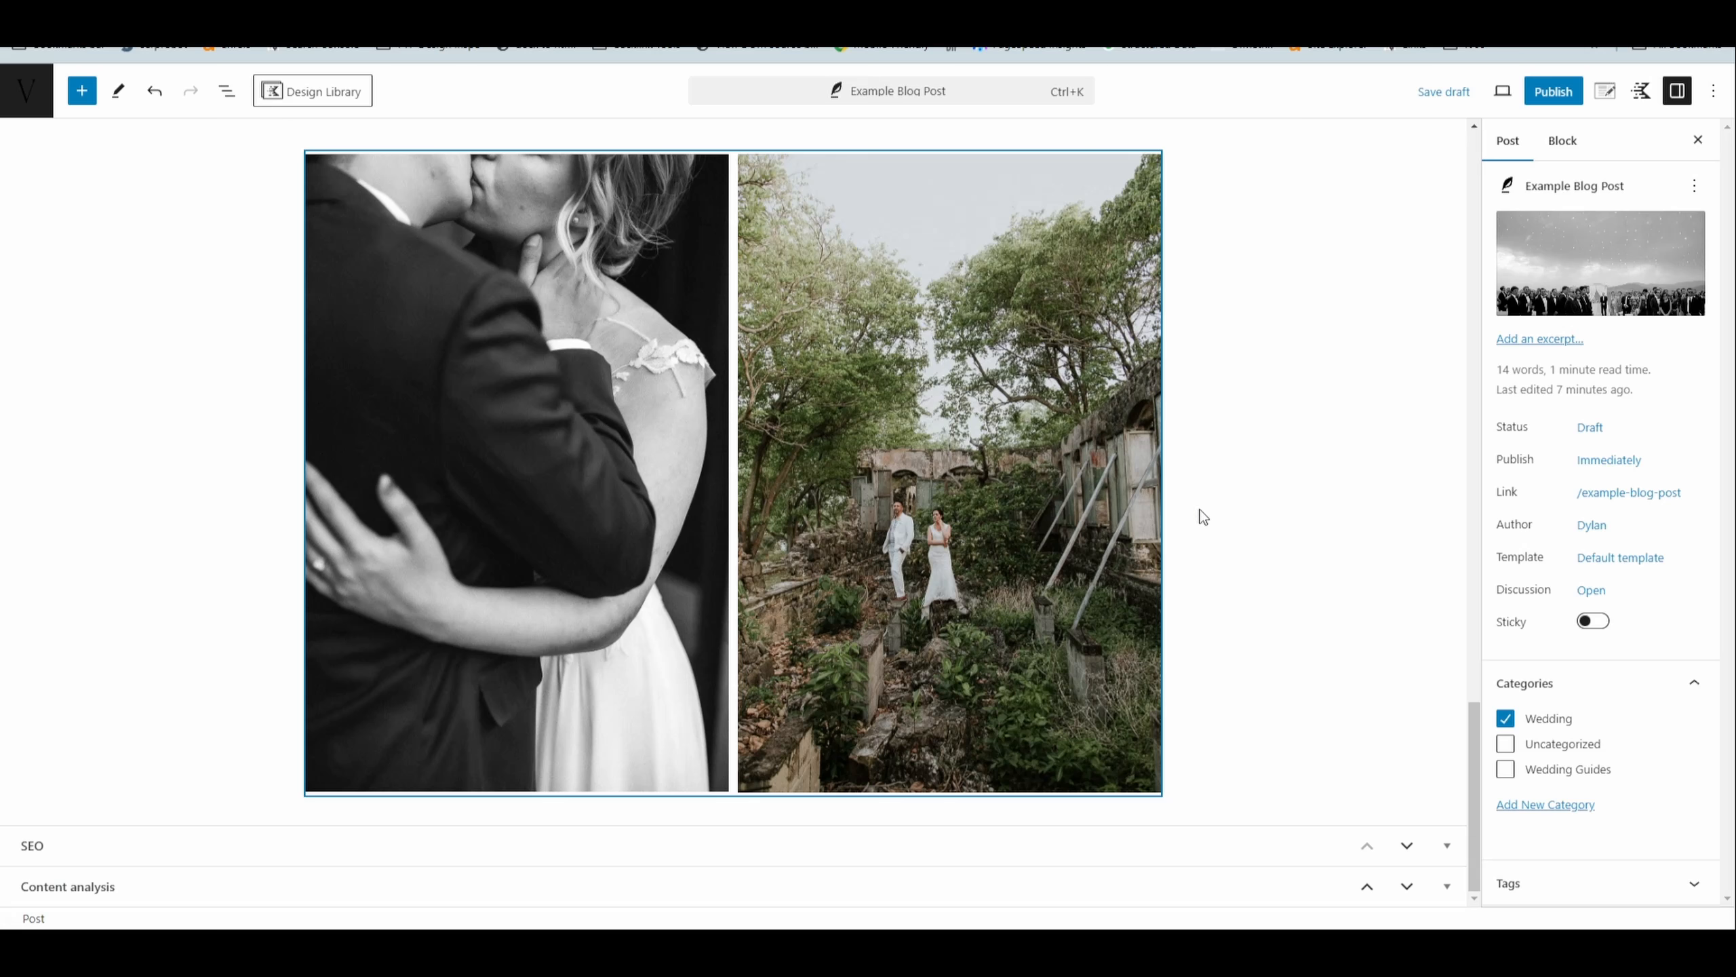
scroll(1190, 516, "up", 2)
- Reselect the portrait photo gallery and switch its columns from linked to individual control per screen size
left_click(572, 498)
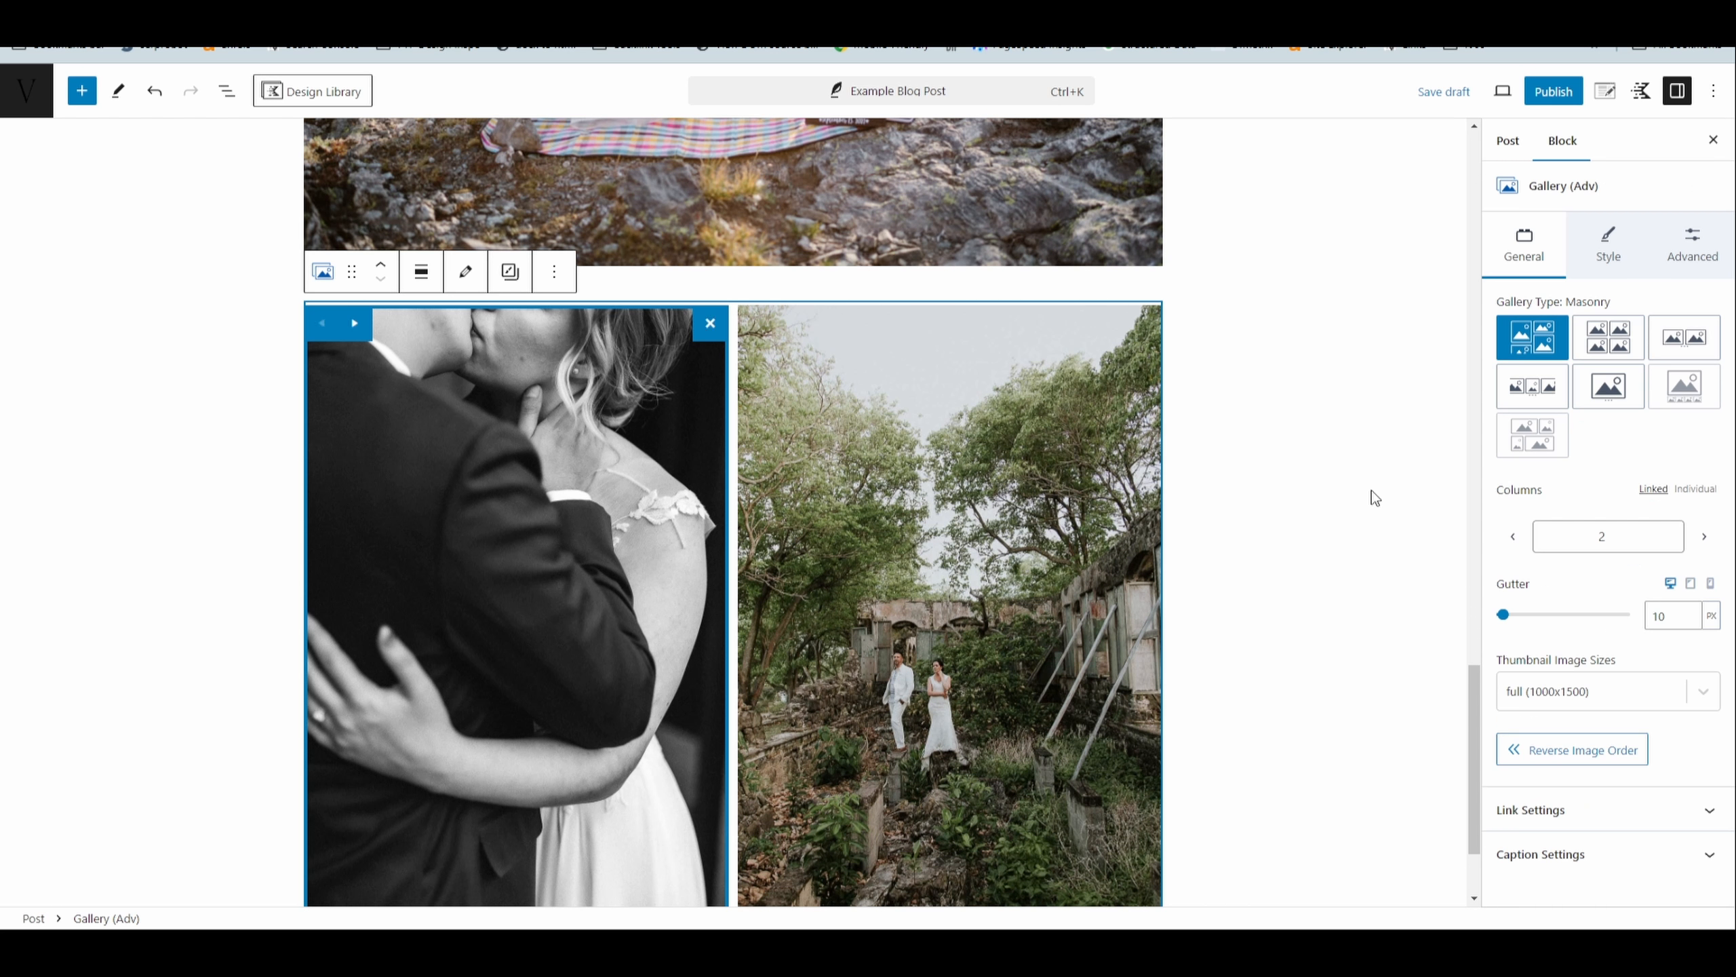
scroll(1021, 583, "down", 2)
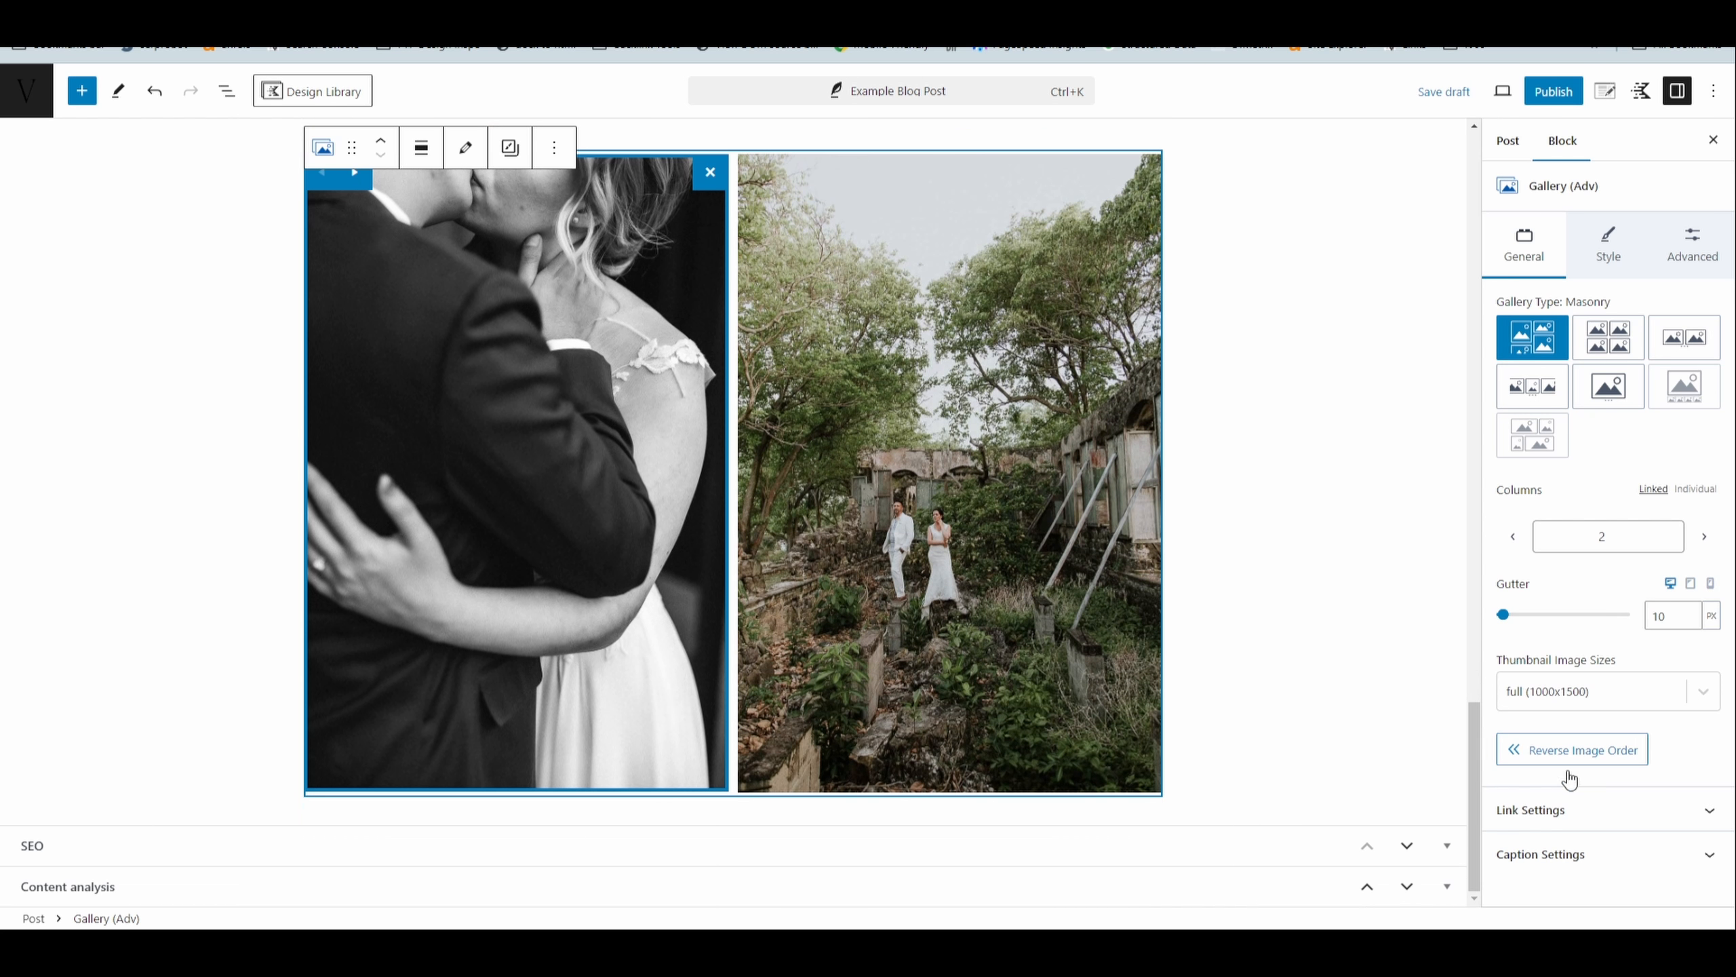
left_click(1615, 262)
left_click(1698, 263)
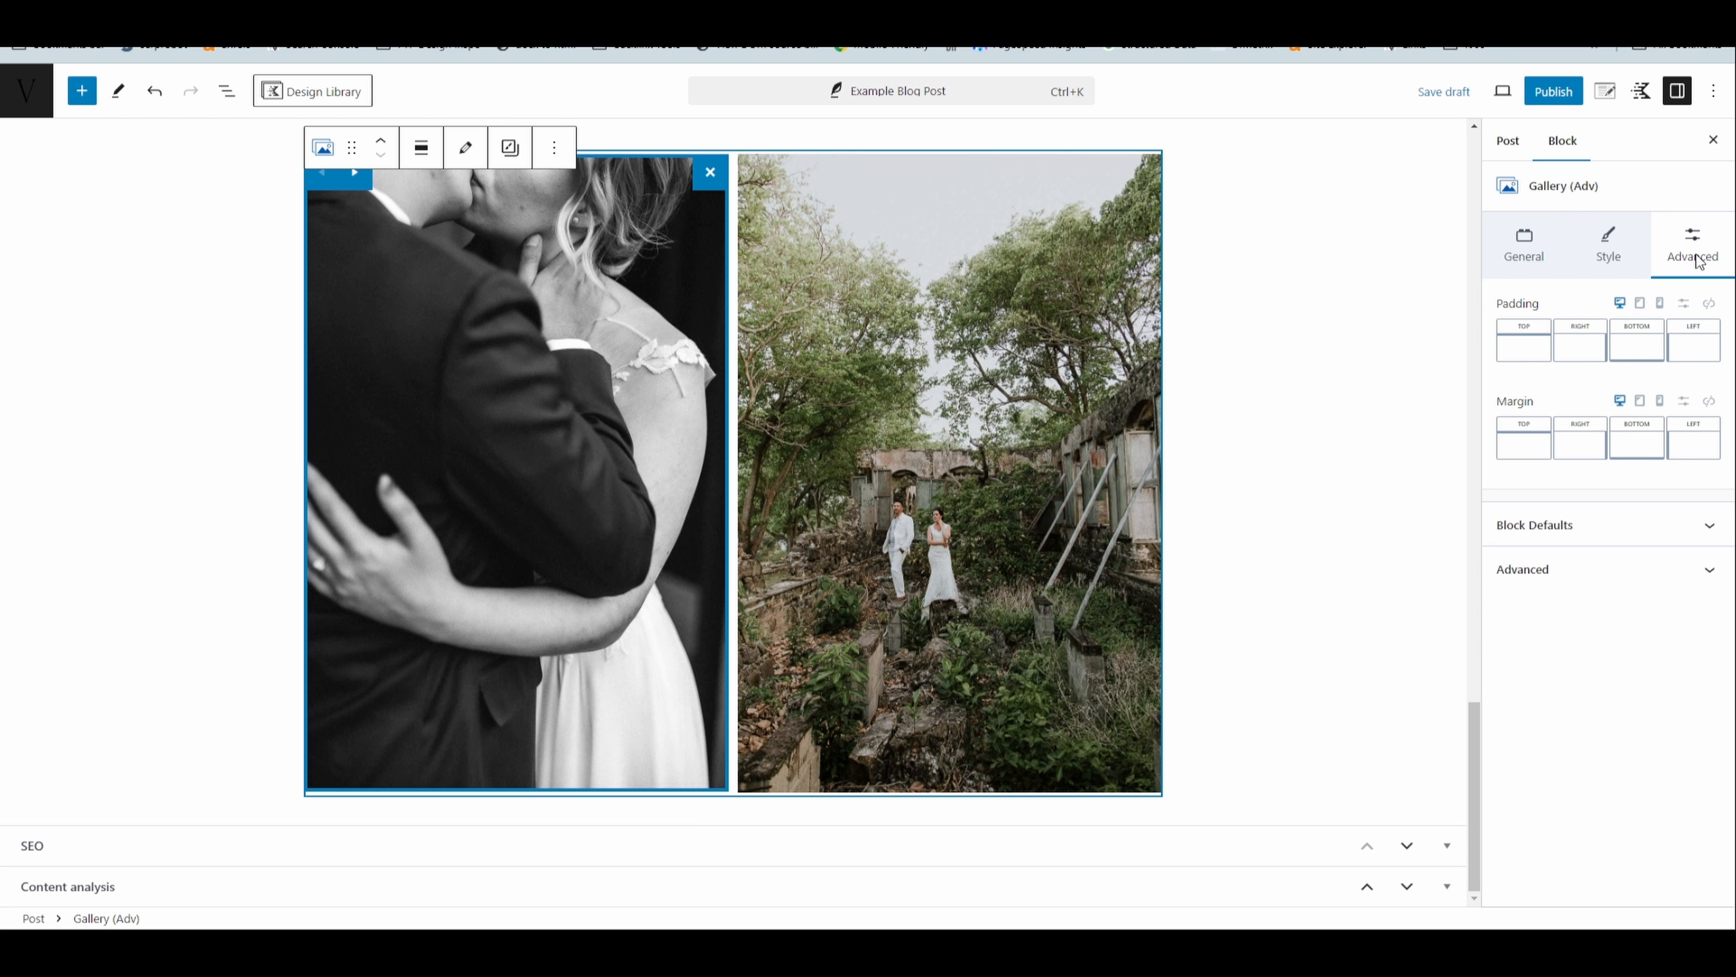
left_click(1539, 253)
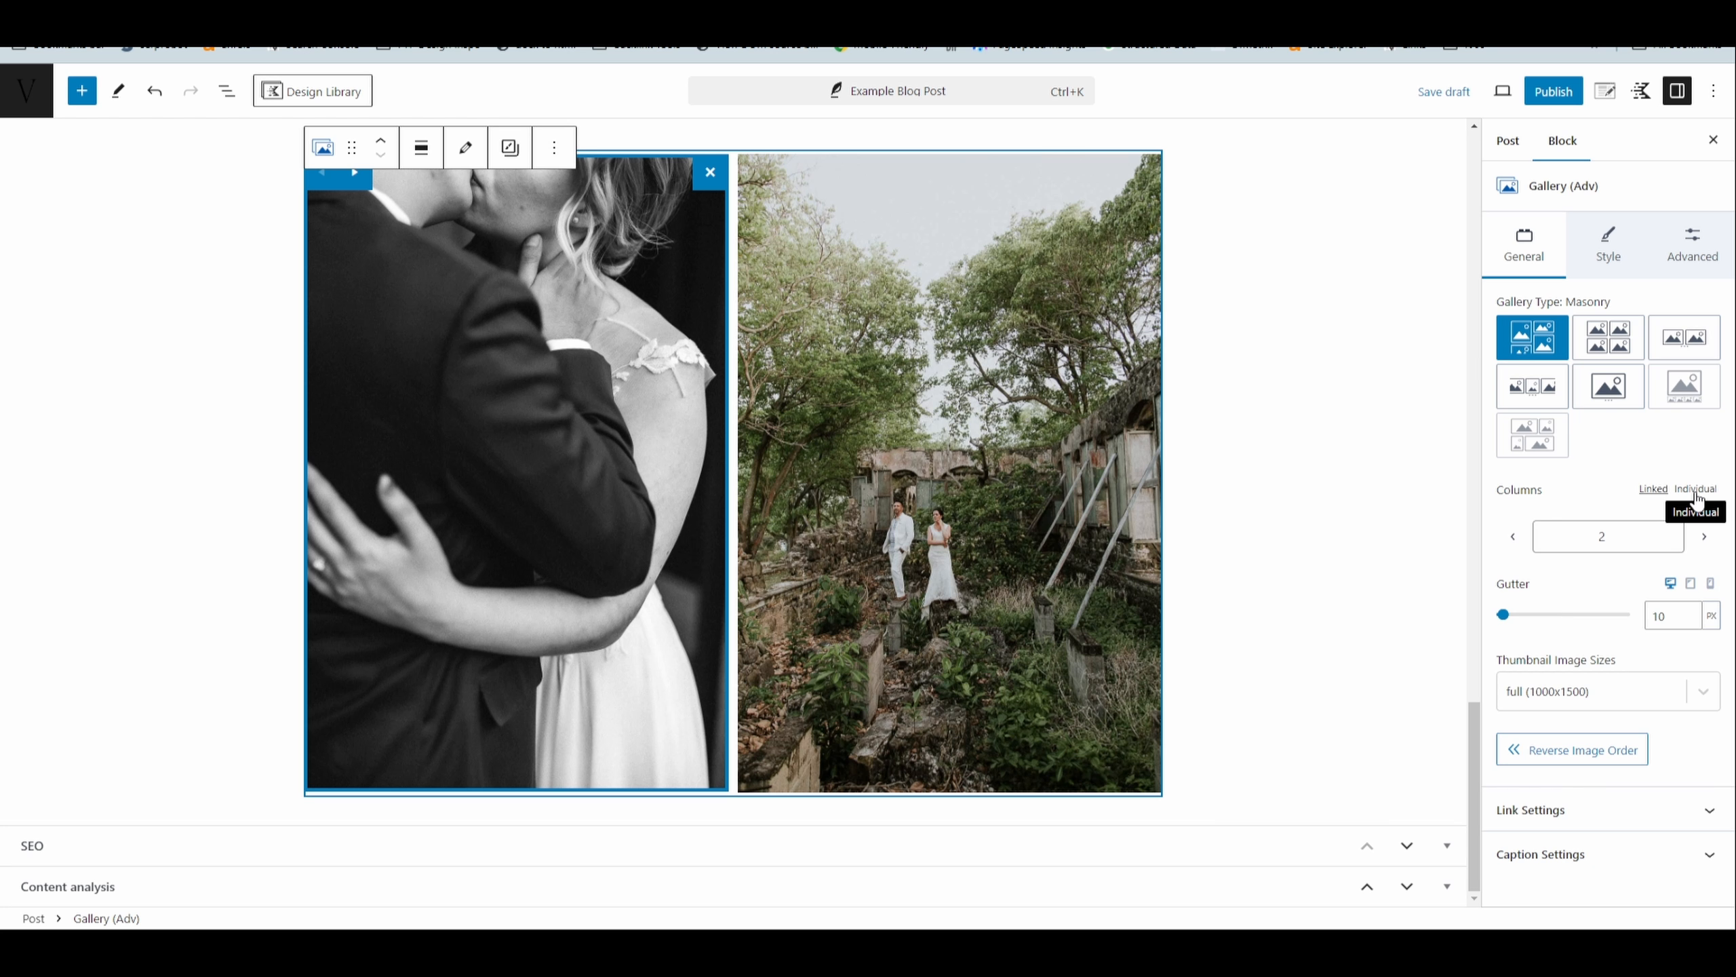
left_click(1697, 490)
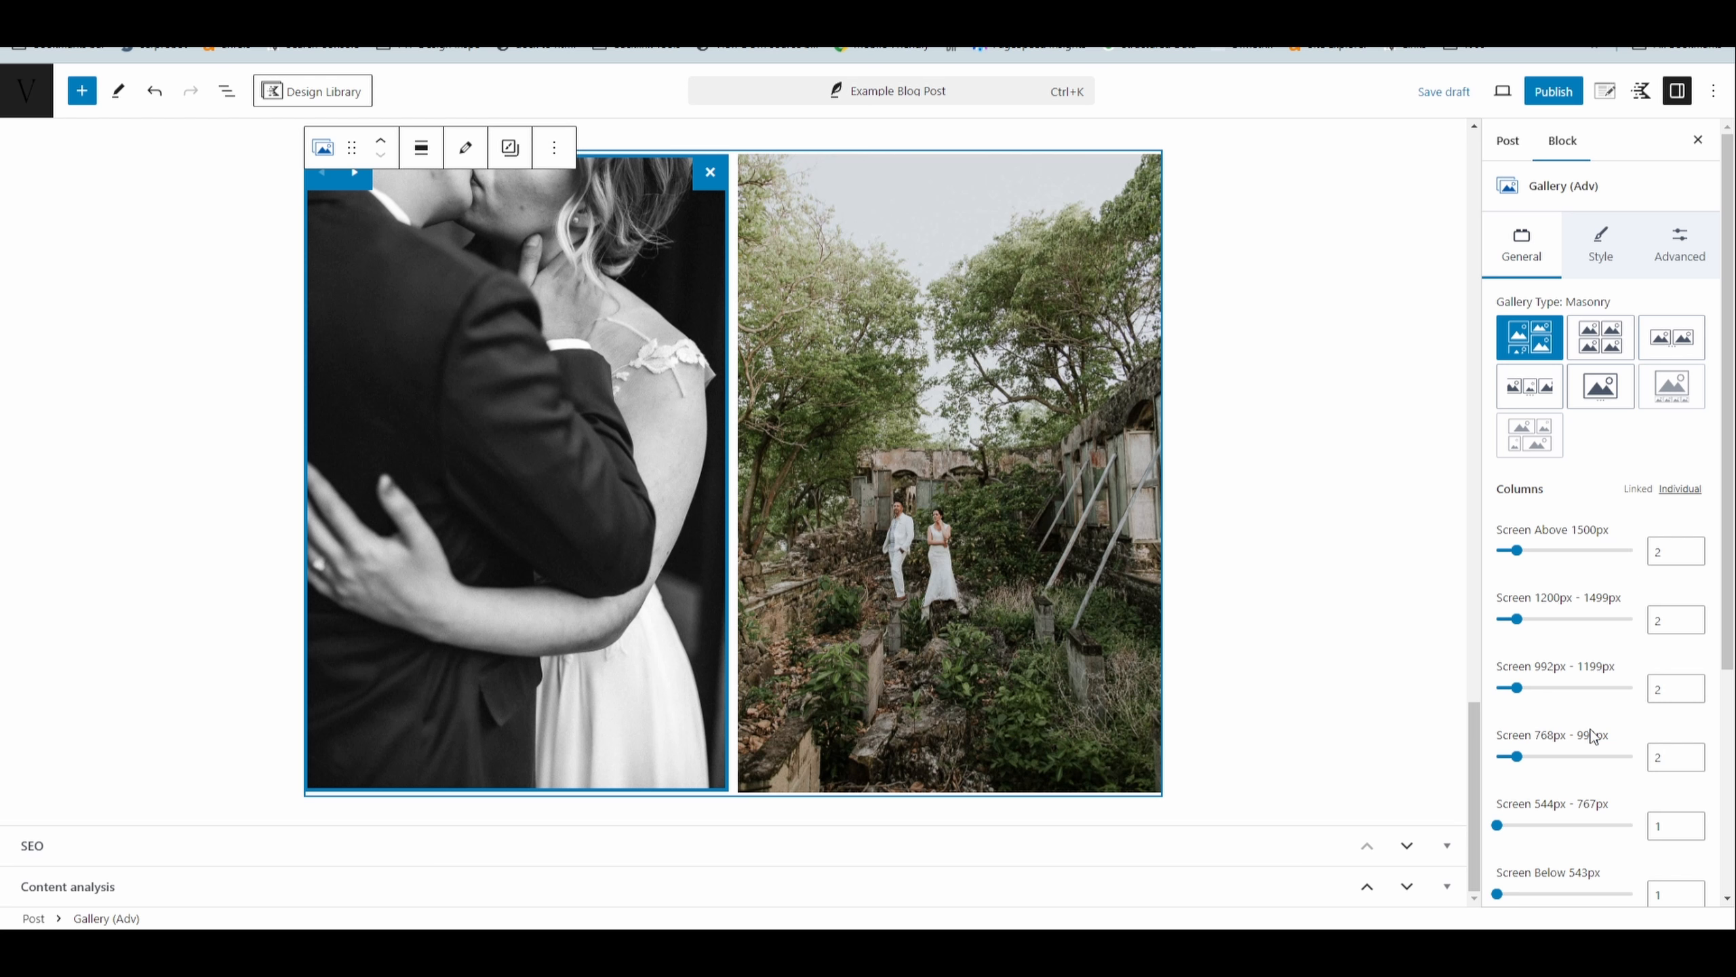
- Set the gallery's columns to 2 for screens of 544px - 767px and for screens below 543px
scroll(1594, 742, "down", 1)
scroll(1595, 745, "down", 1)
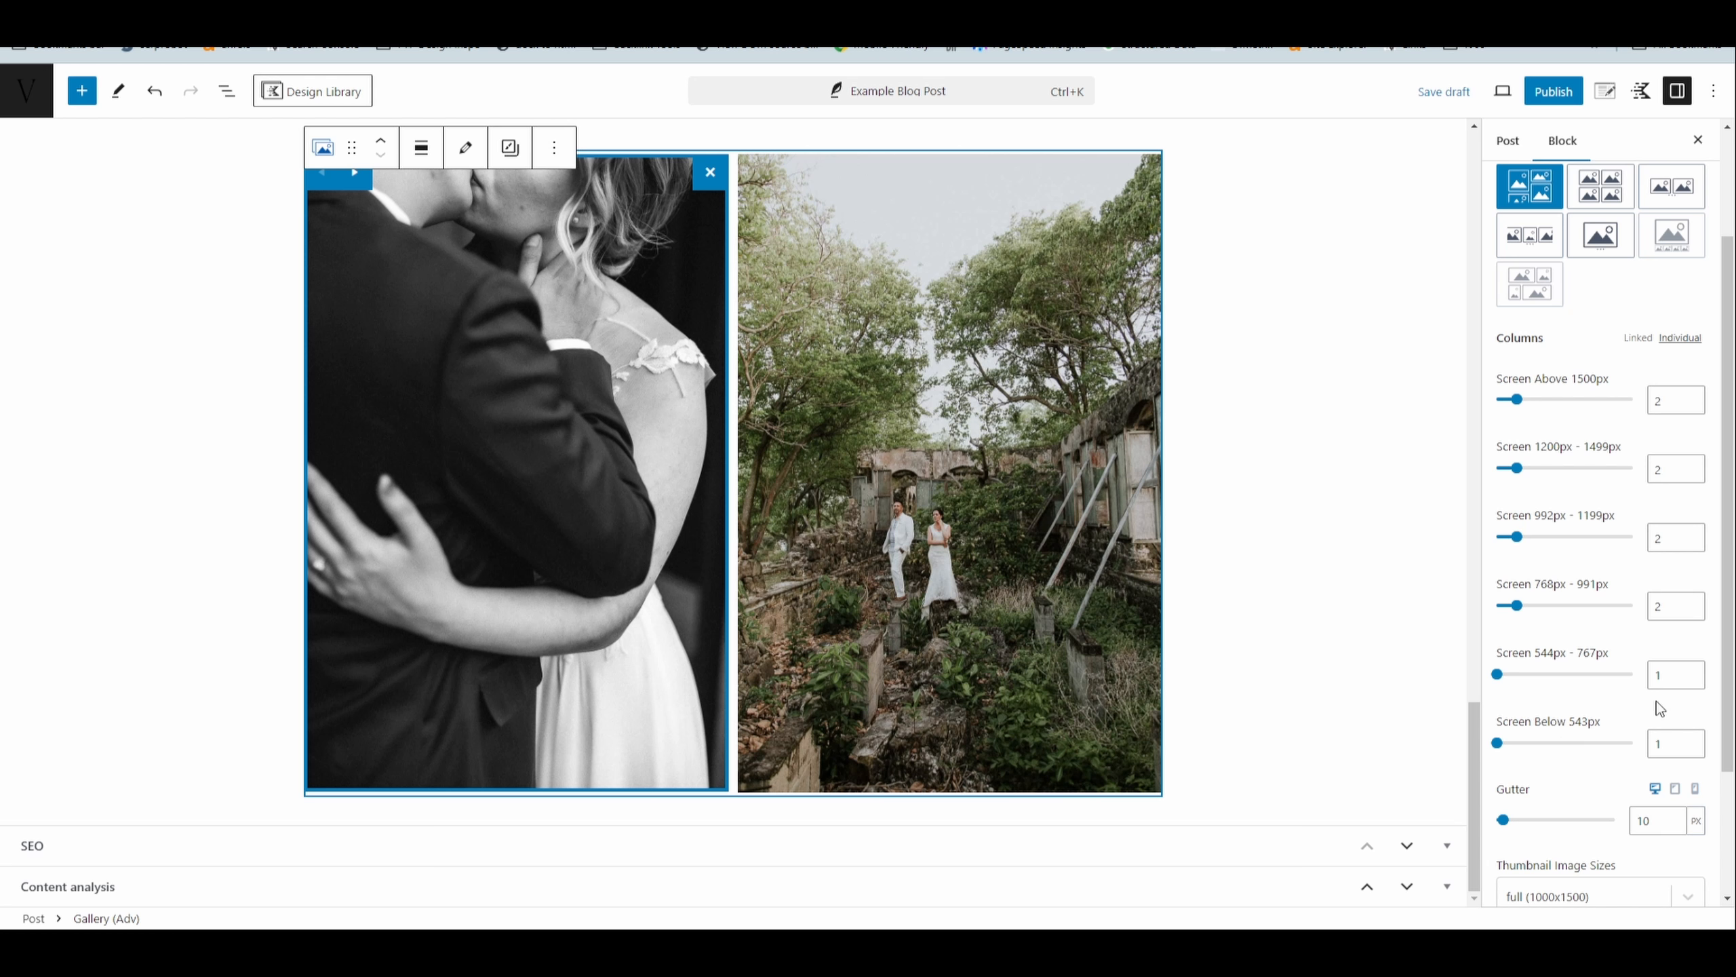
double_click(1653, 683)
type("2")
double_click(1651, 746)
type("2")
scroll(1642, 192, "up", 3)
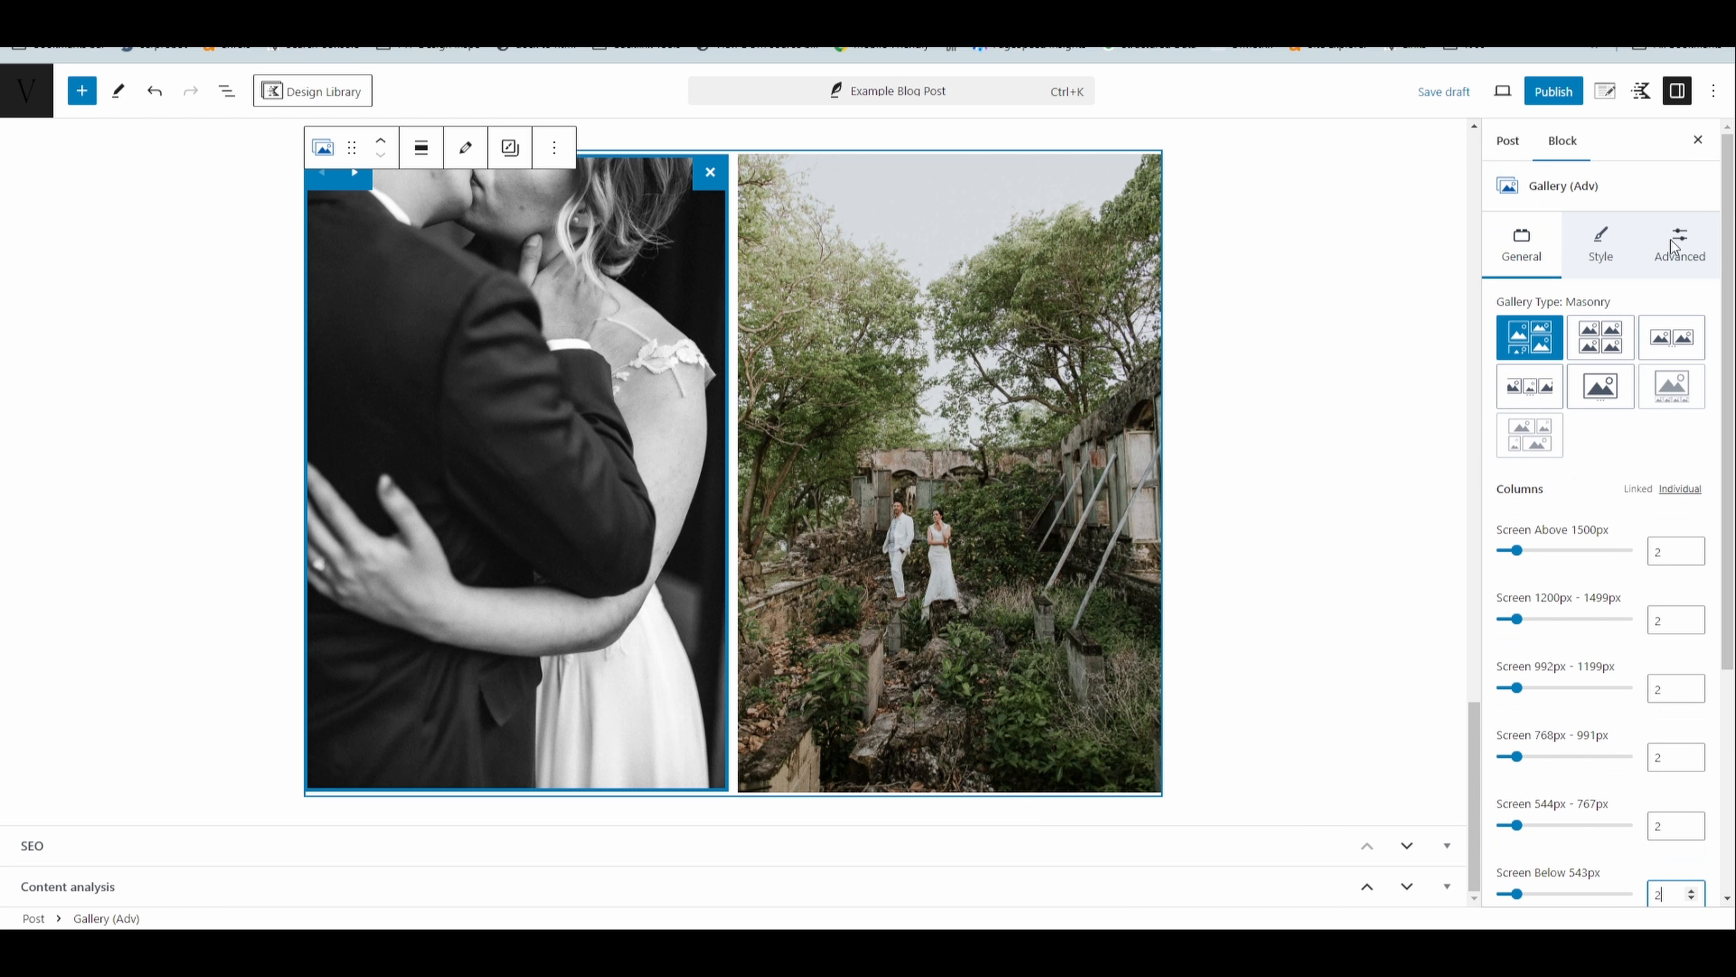
- View the Block Defaults option in the gallery's advanced settings, then deselect the gallery
left_click(1672, 247)
left_click(1575, 527)
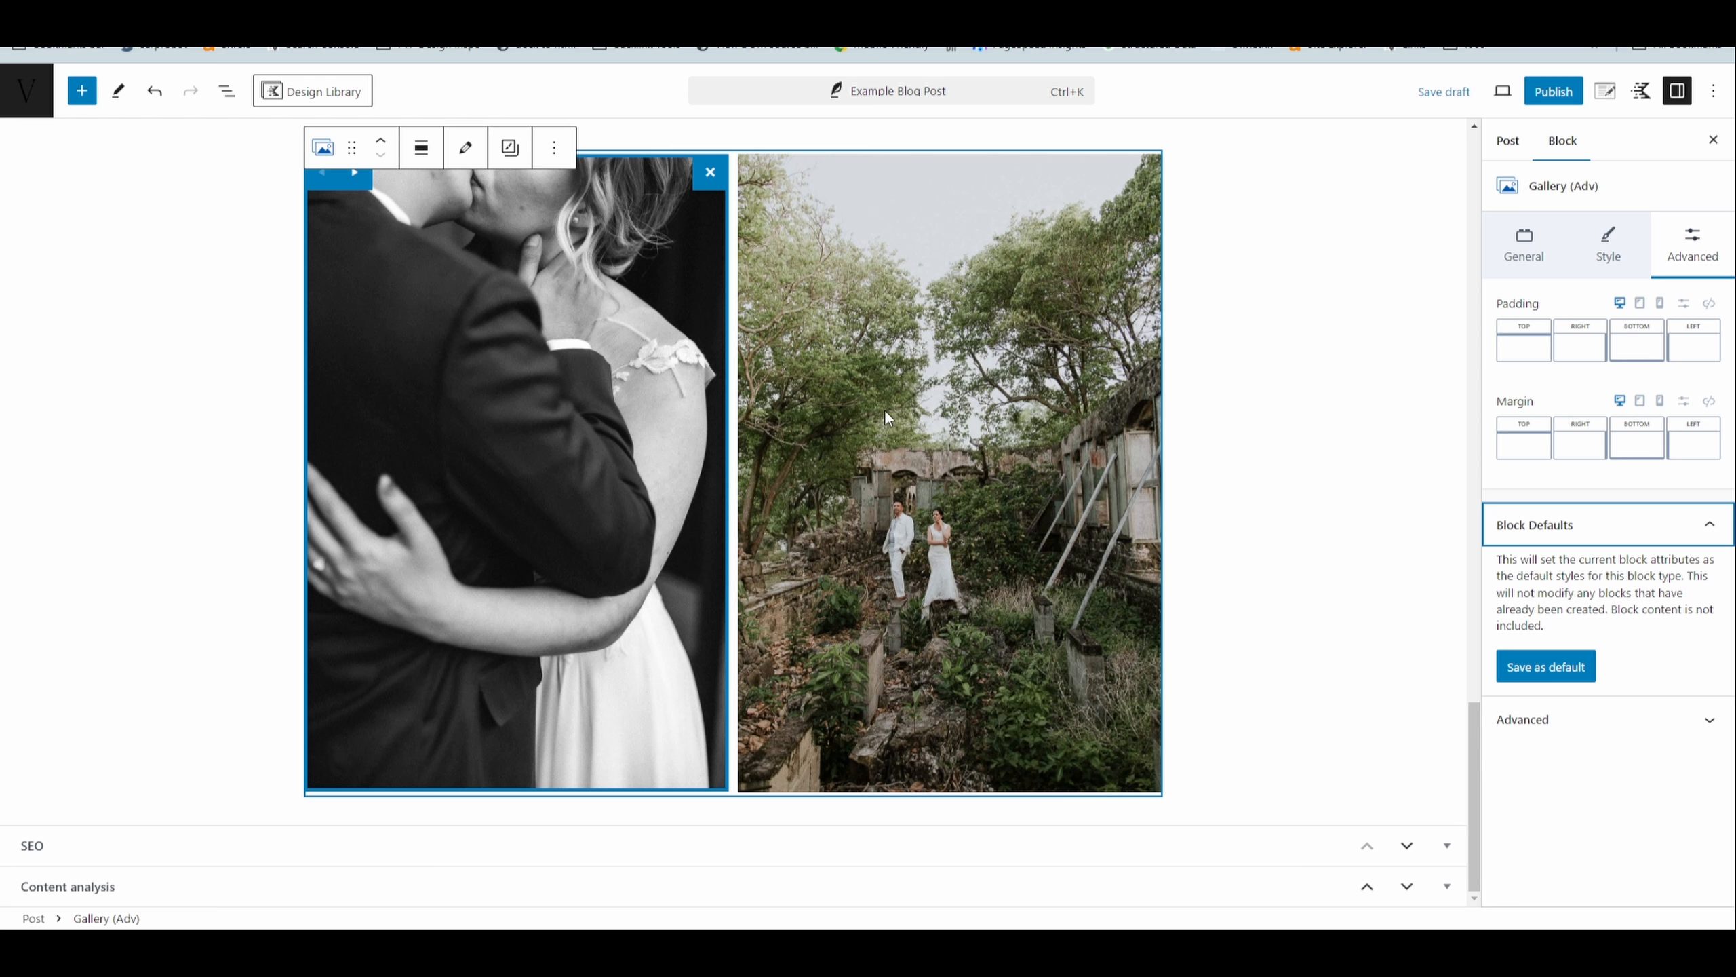
left_click(1307, 406)
scroll(1101, 373, "up", 5)
scroll(871, 363, "down", 5)
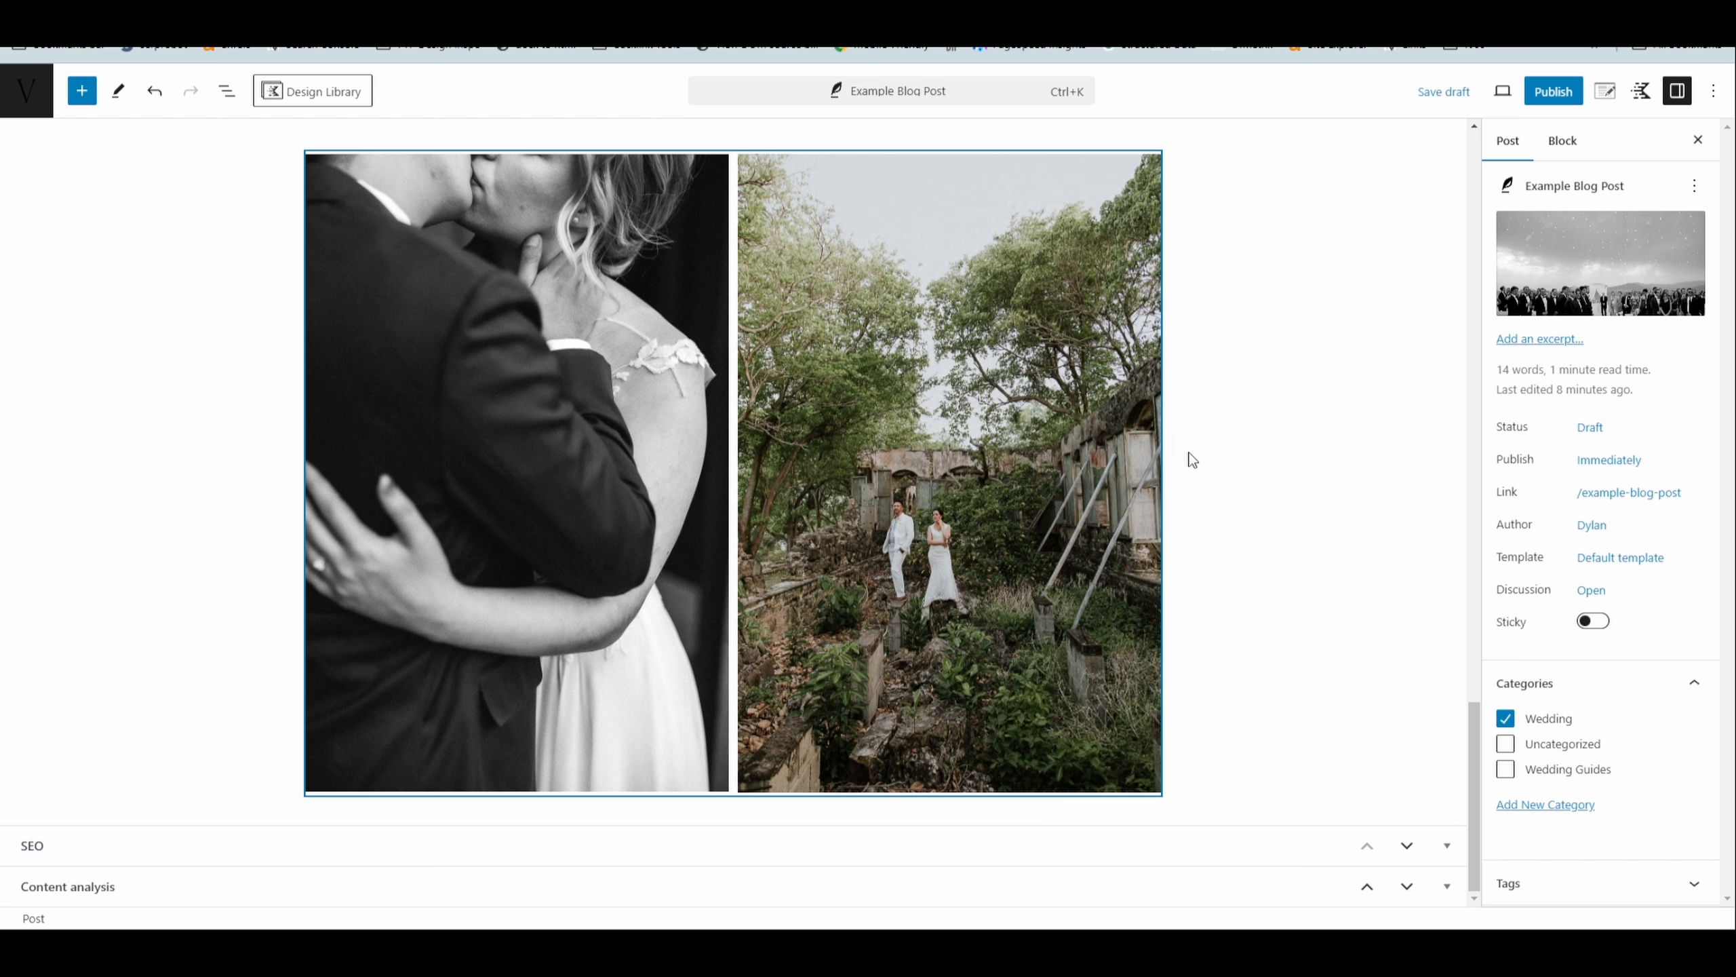
- Expand the SEO section below the post content and save the draft
scroll(1203, 459, "up", 10)
scroll(1248, 467, "up", 10)
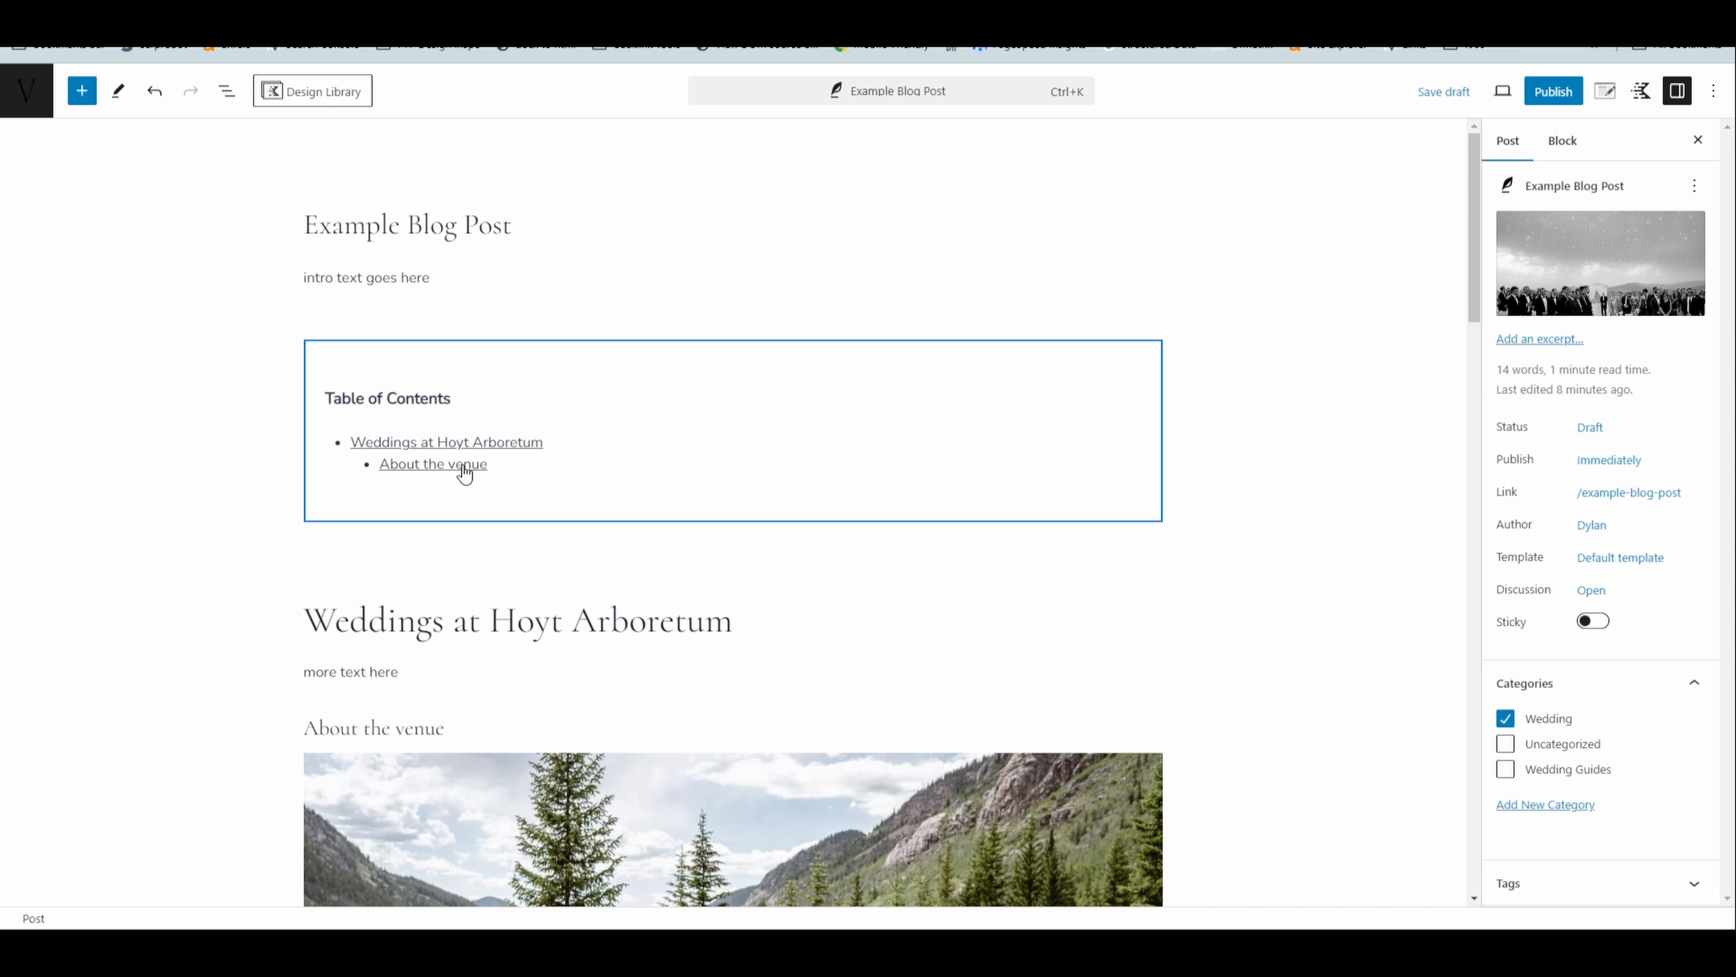
mouse_move(1565, 264)
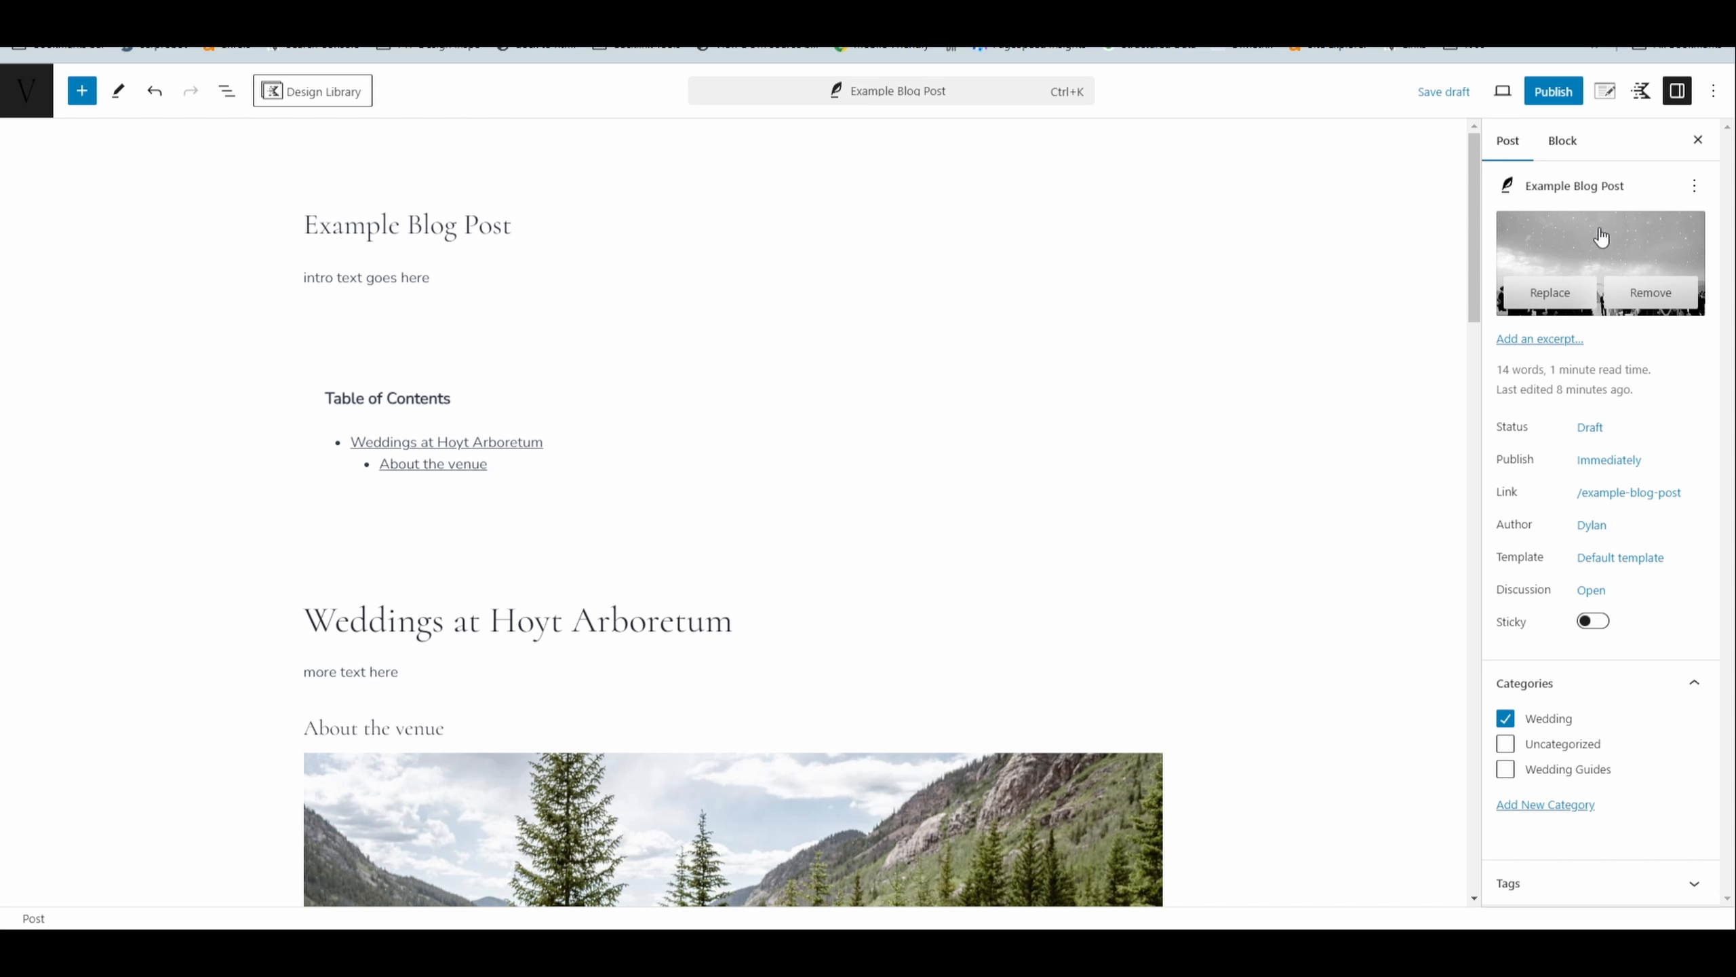
scroll(1240, 656, "down", 15)
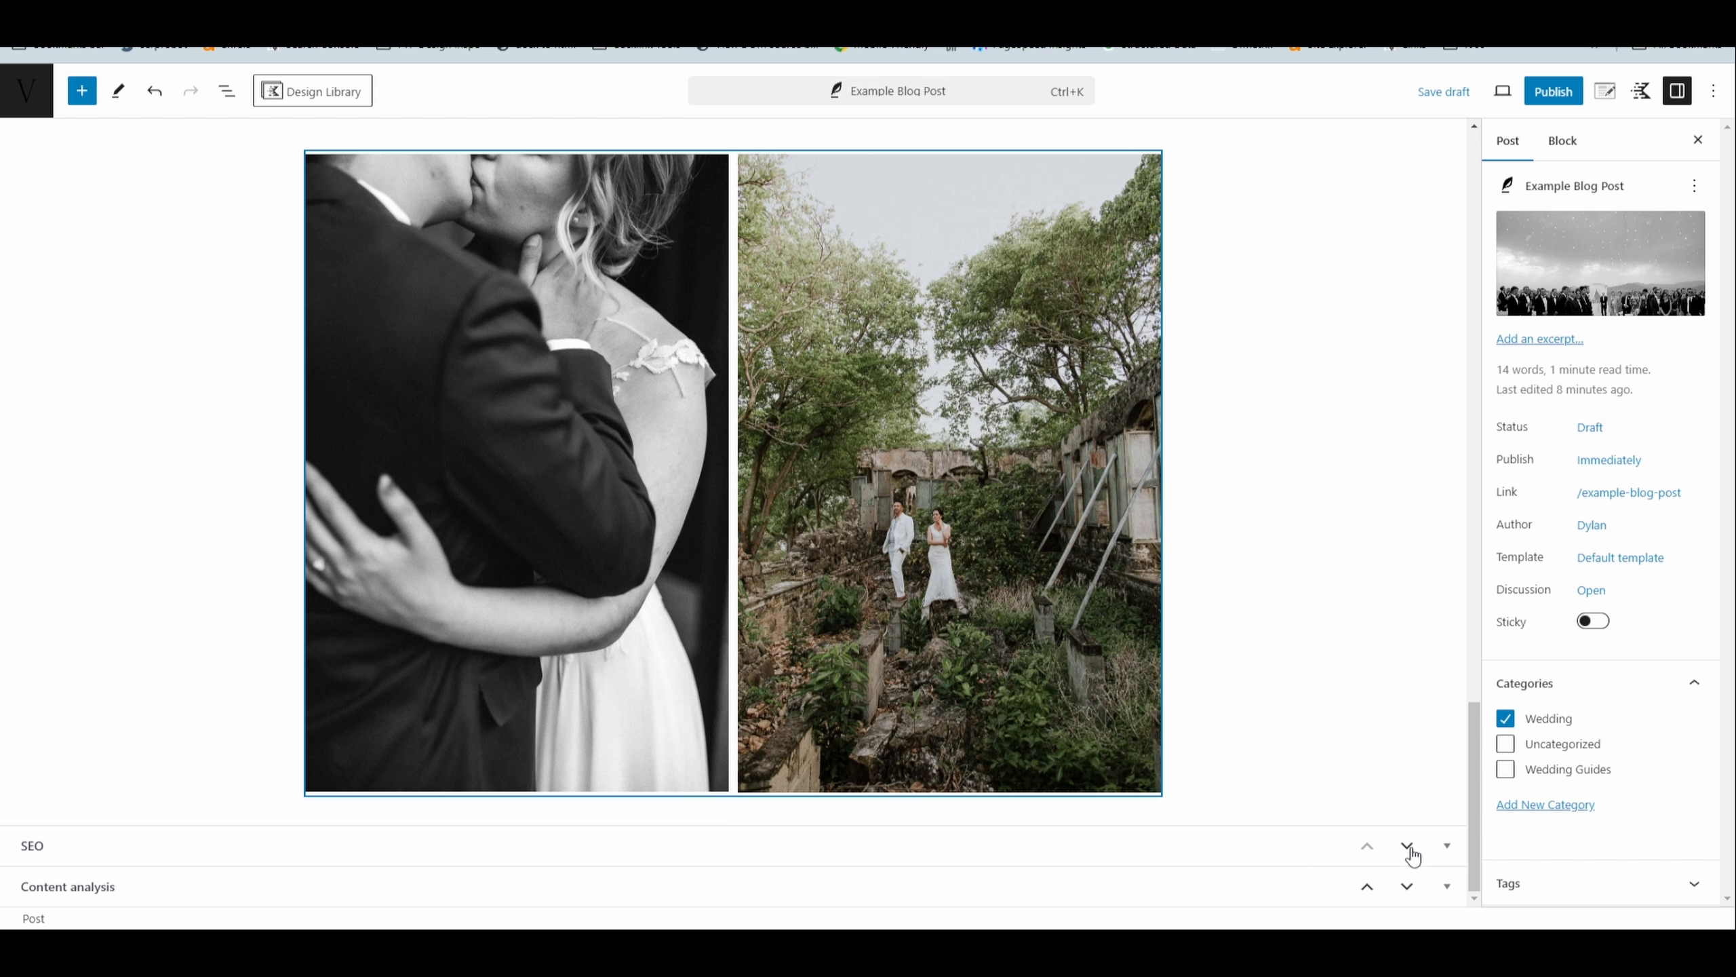
left_click(1447, 846)
scroll(1338, 616, "down", 5)
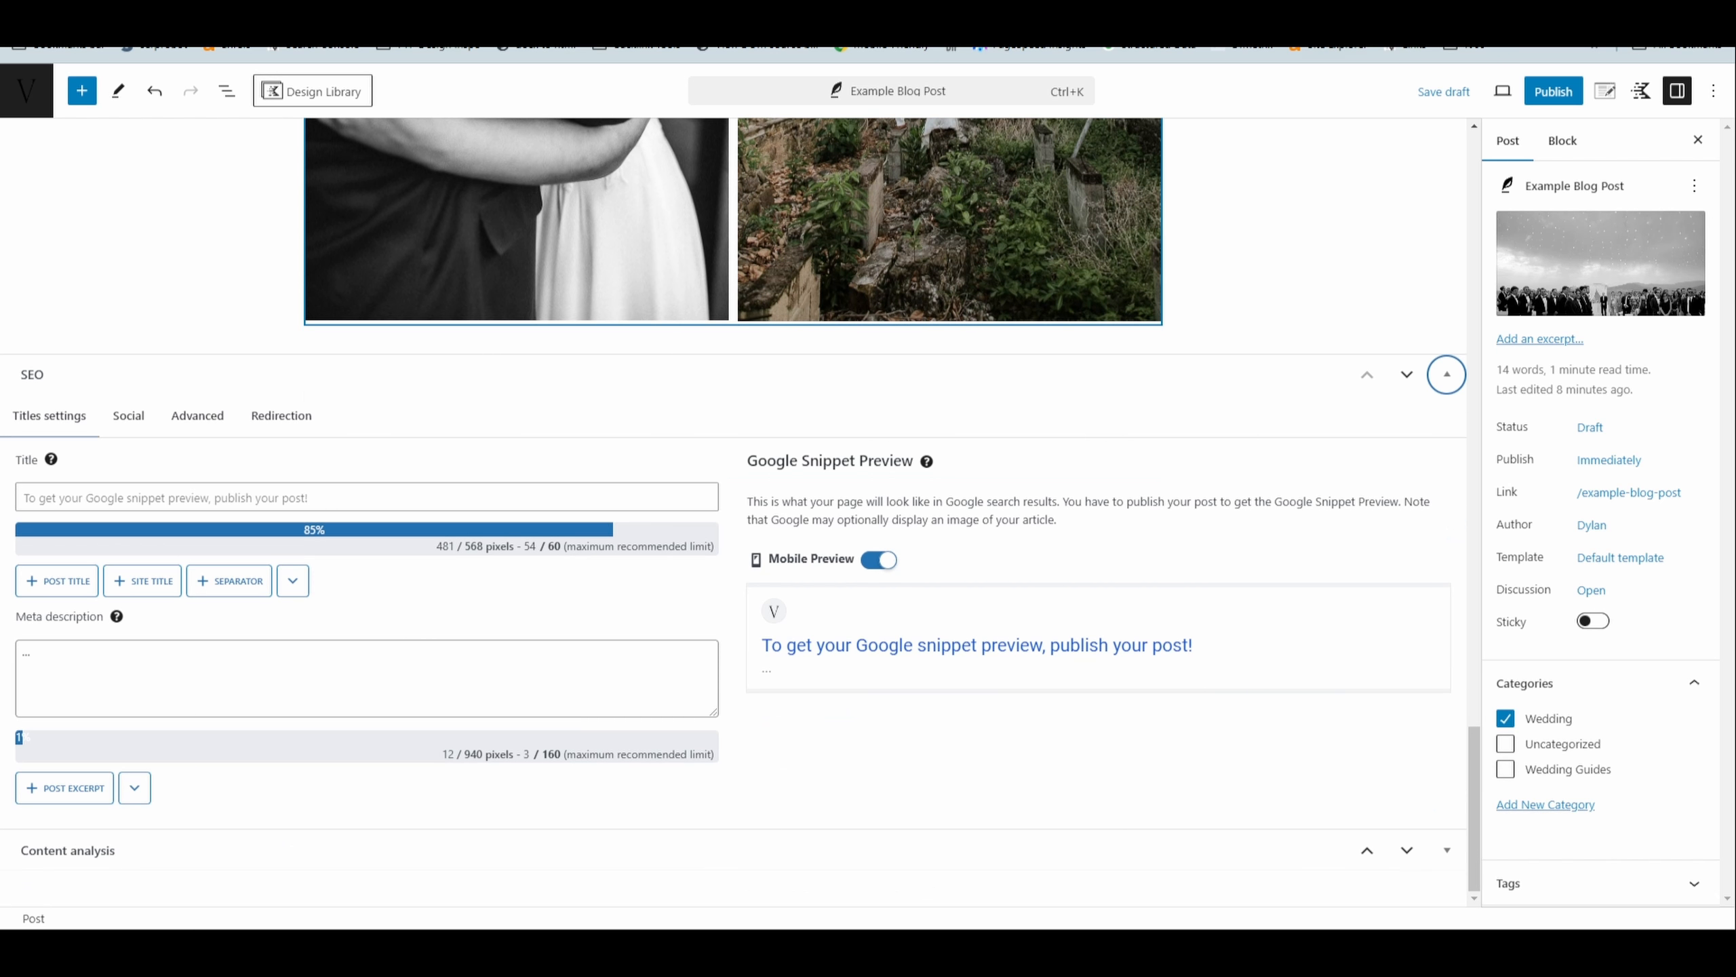
left_click(1444, 90)
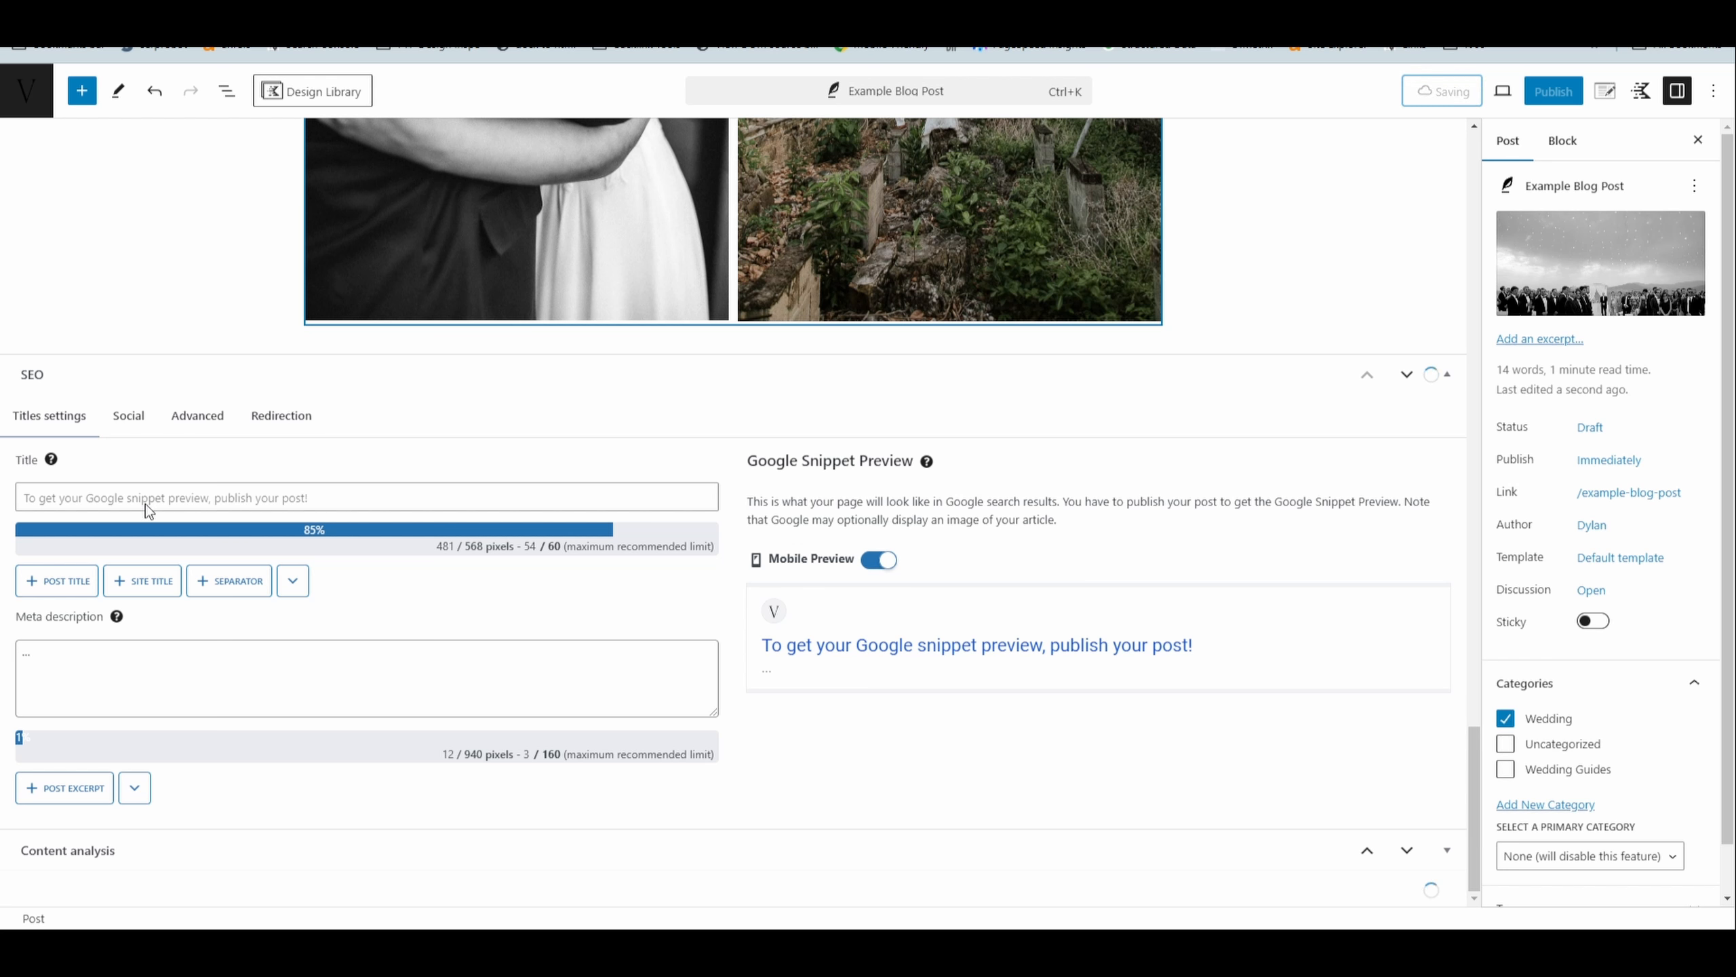
- Enter "The Best Example Blog Post for 2024 | Sightsee Design" as the SEO title and activate the meta description field
left_click(123, 500)
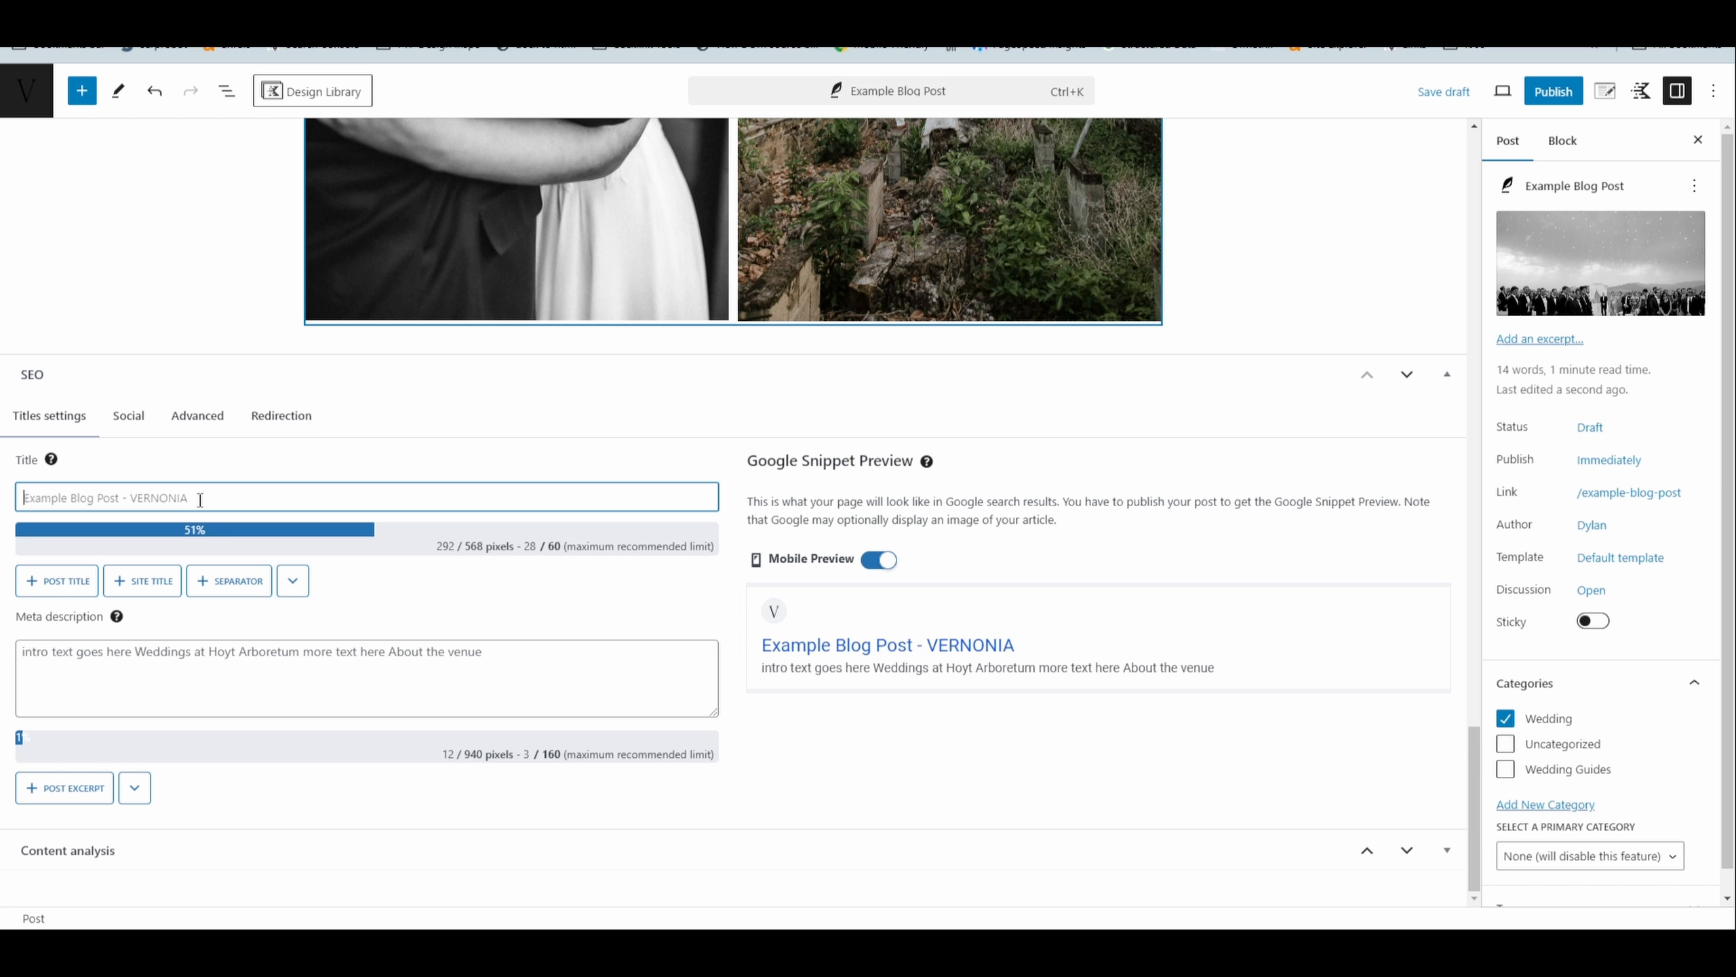
type("The Best Example Blog Post for 20")
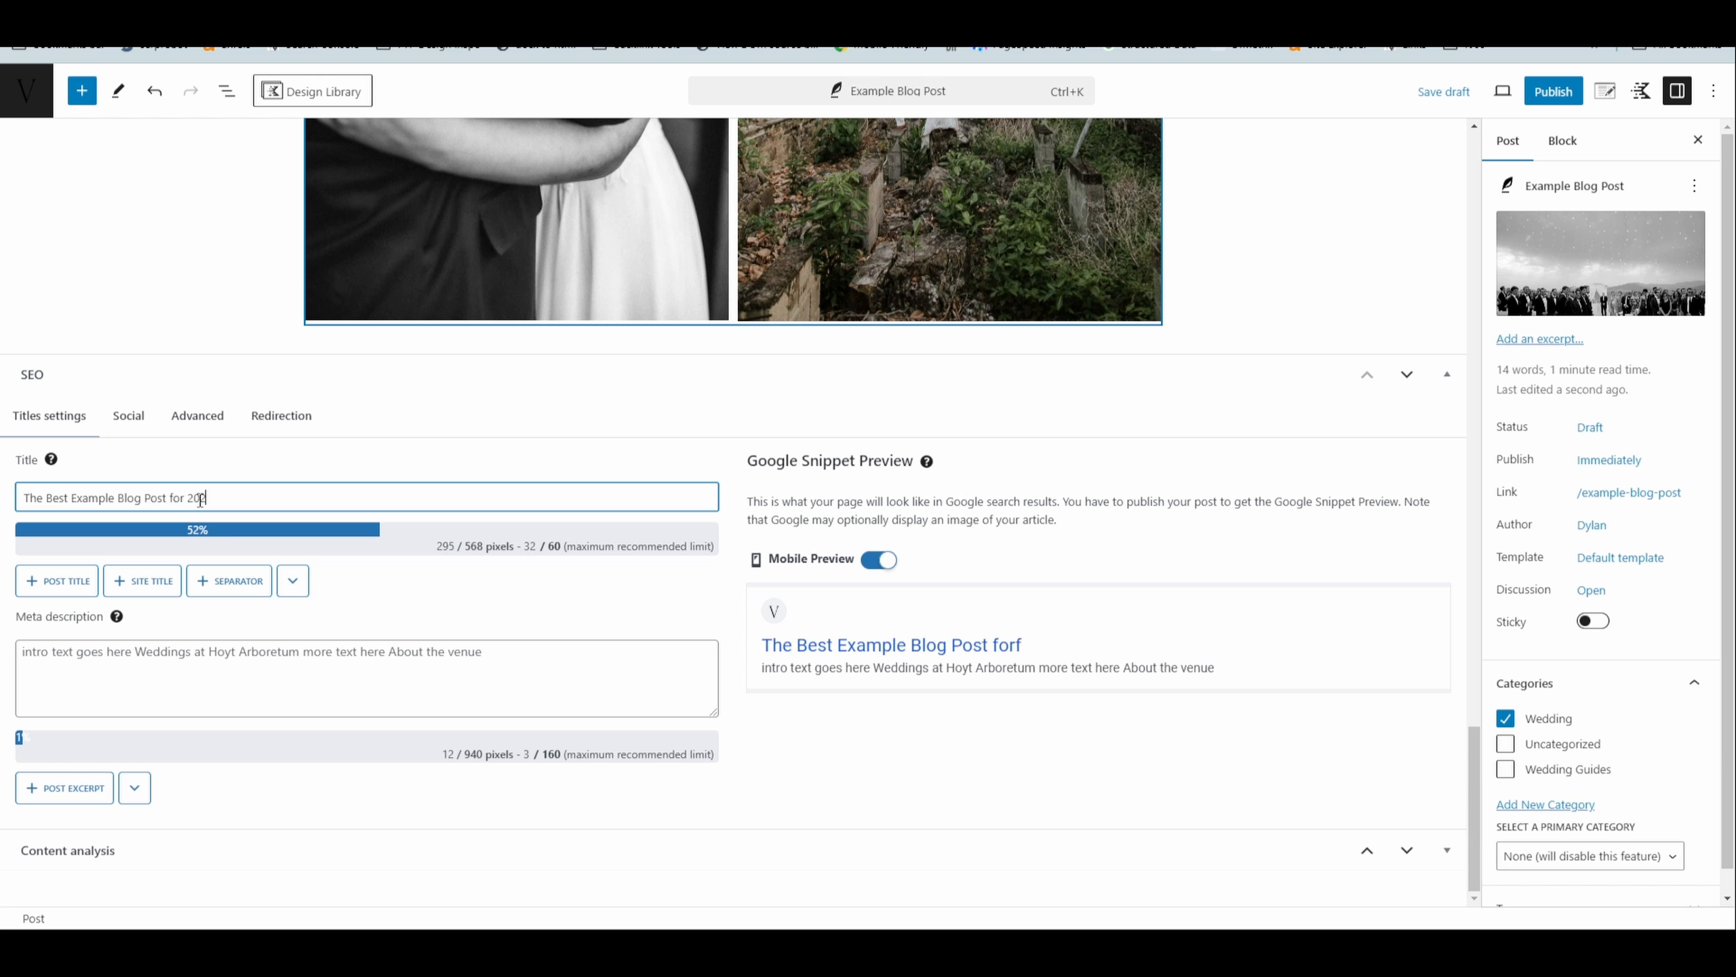
type("25")
key("BackSpace")
type("4 ")
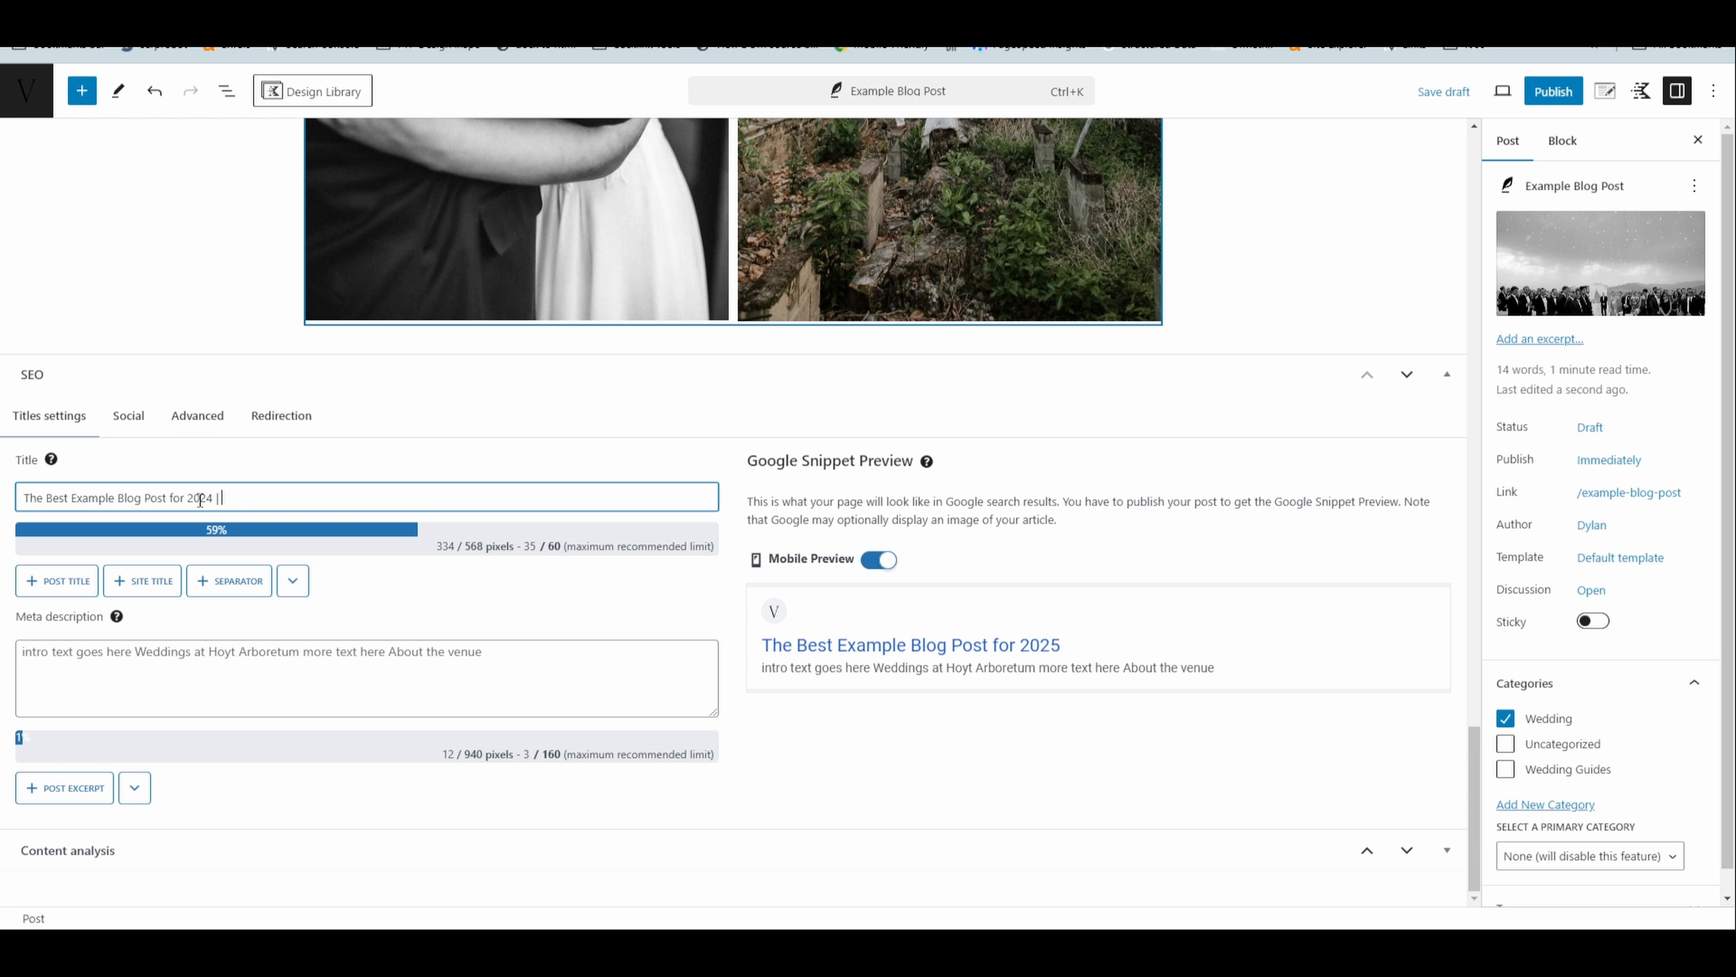
type("| Sightsee Design")
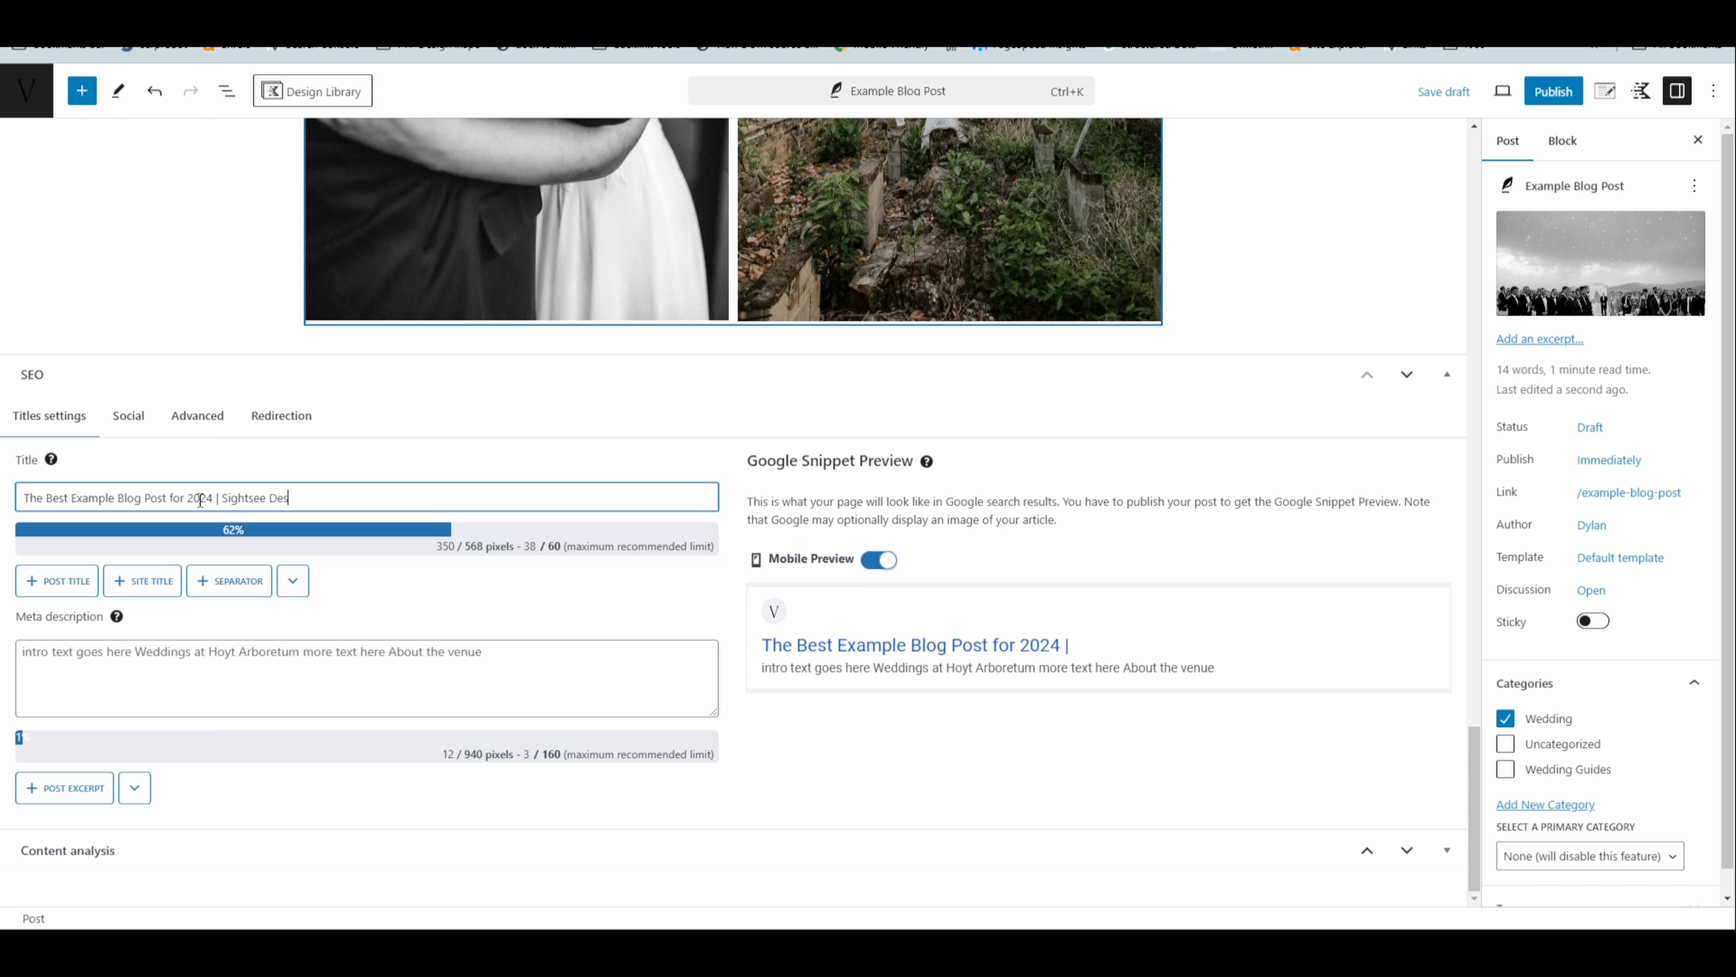
left_click(211, 691)
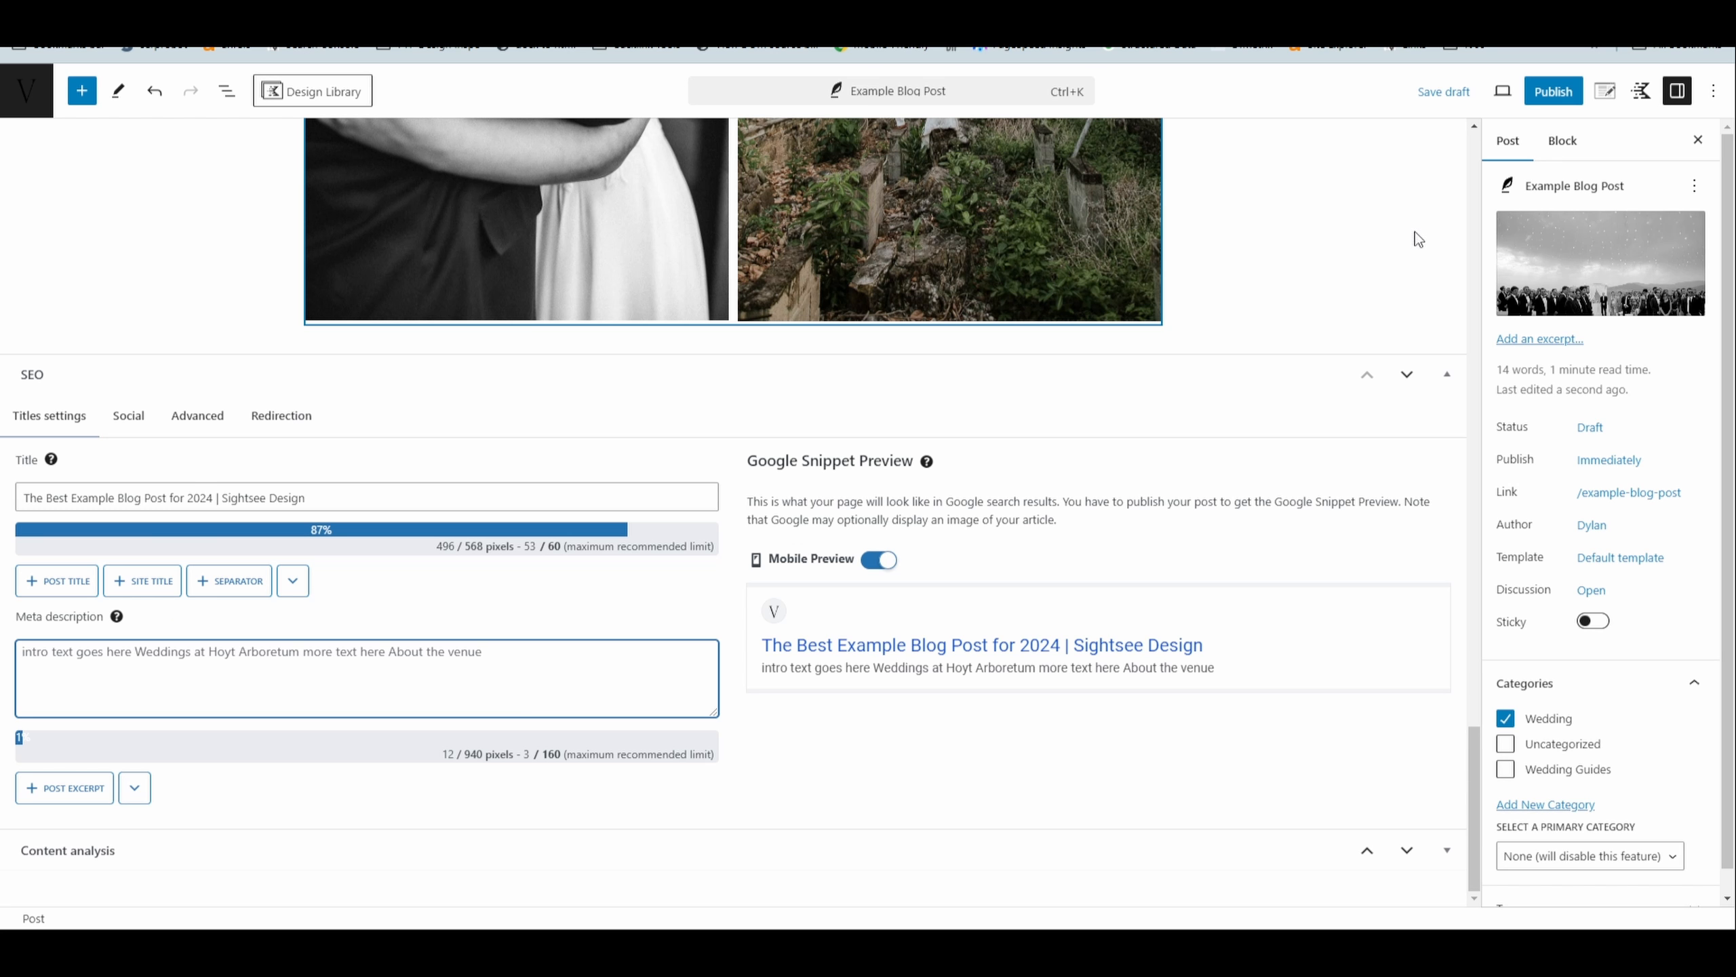
- Review the whole post, from the table of contents and headings to the final gallery and SEO section
scroll(1180, 612, "up", 15)
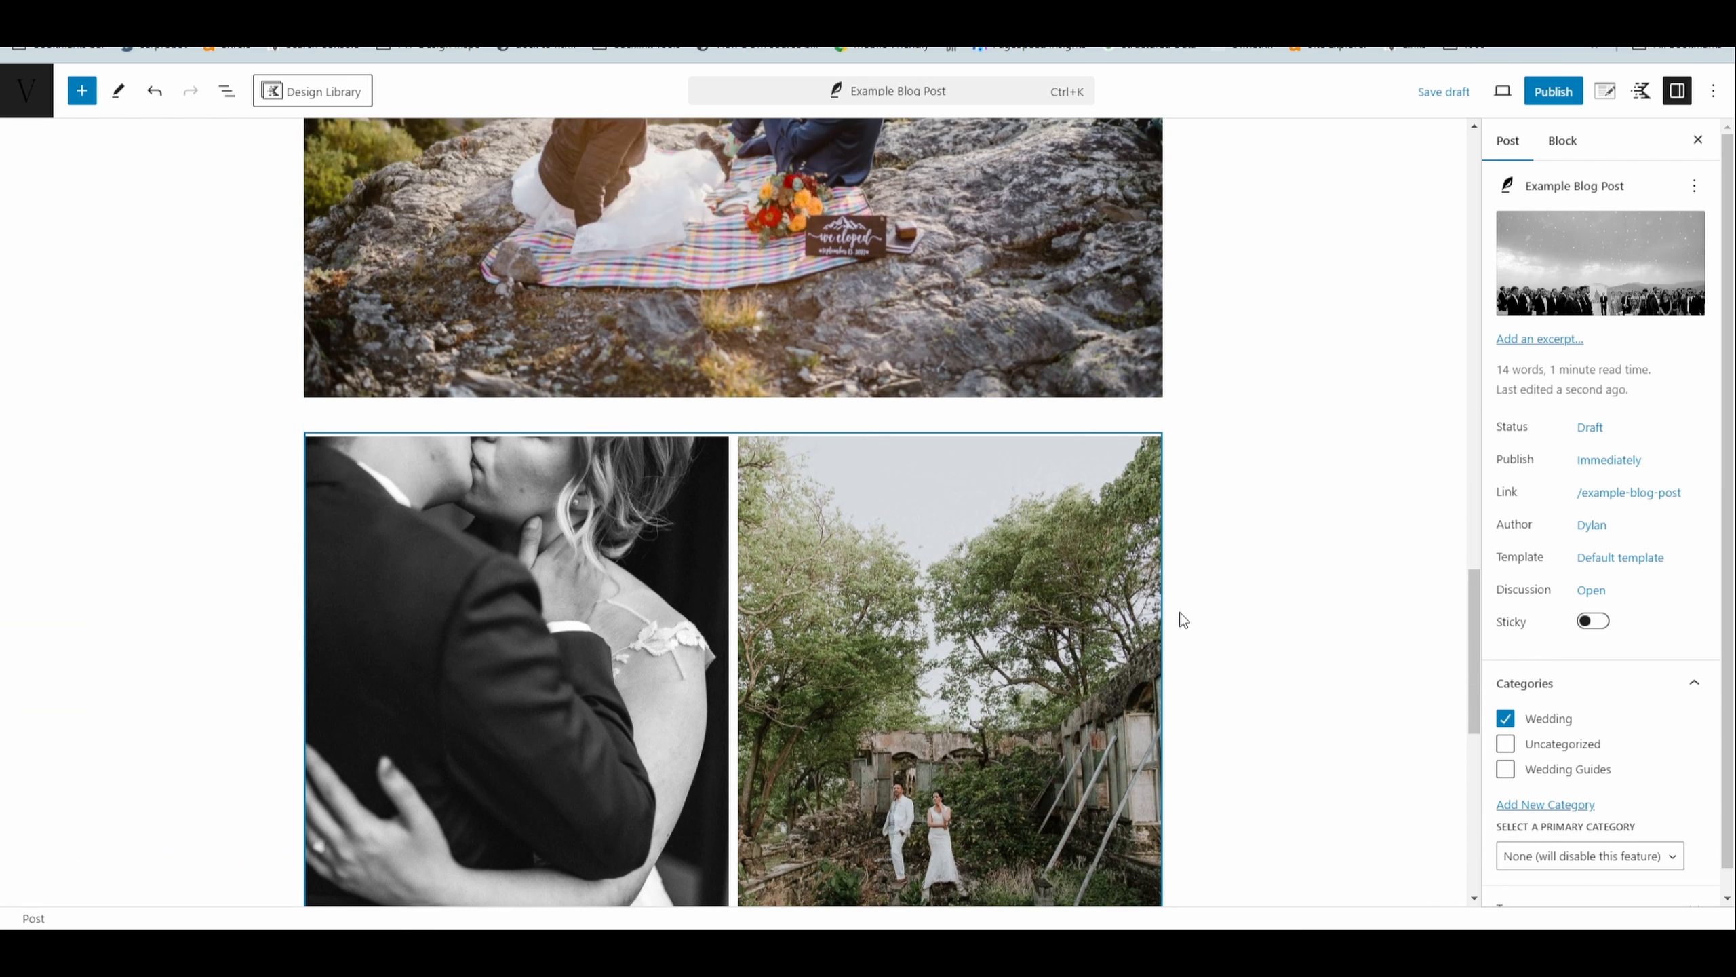
scroll(1135, 605, "up", 10)
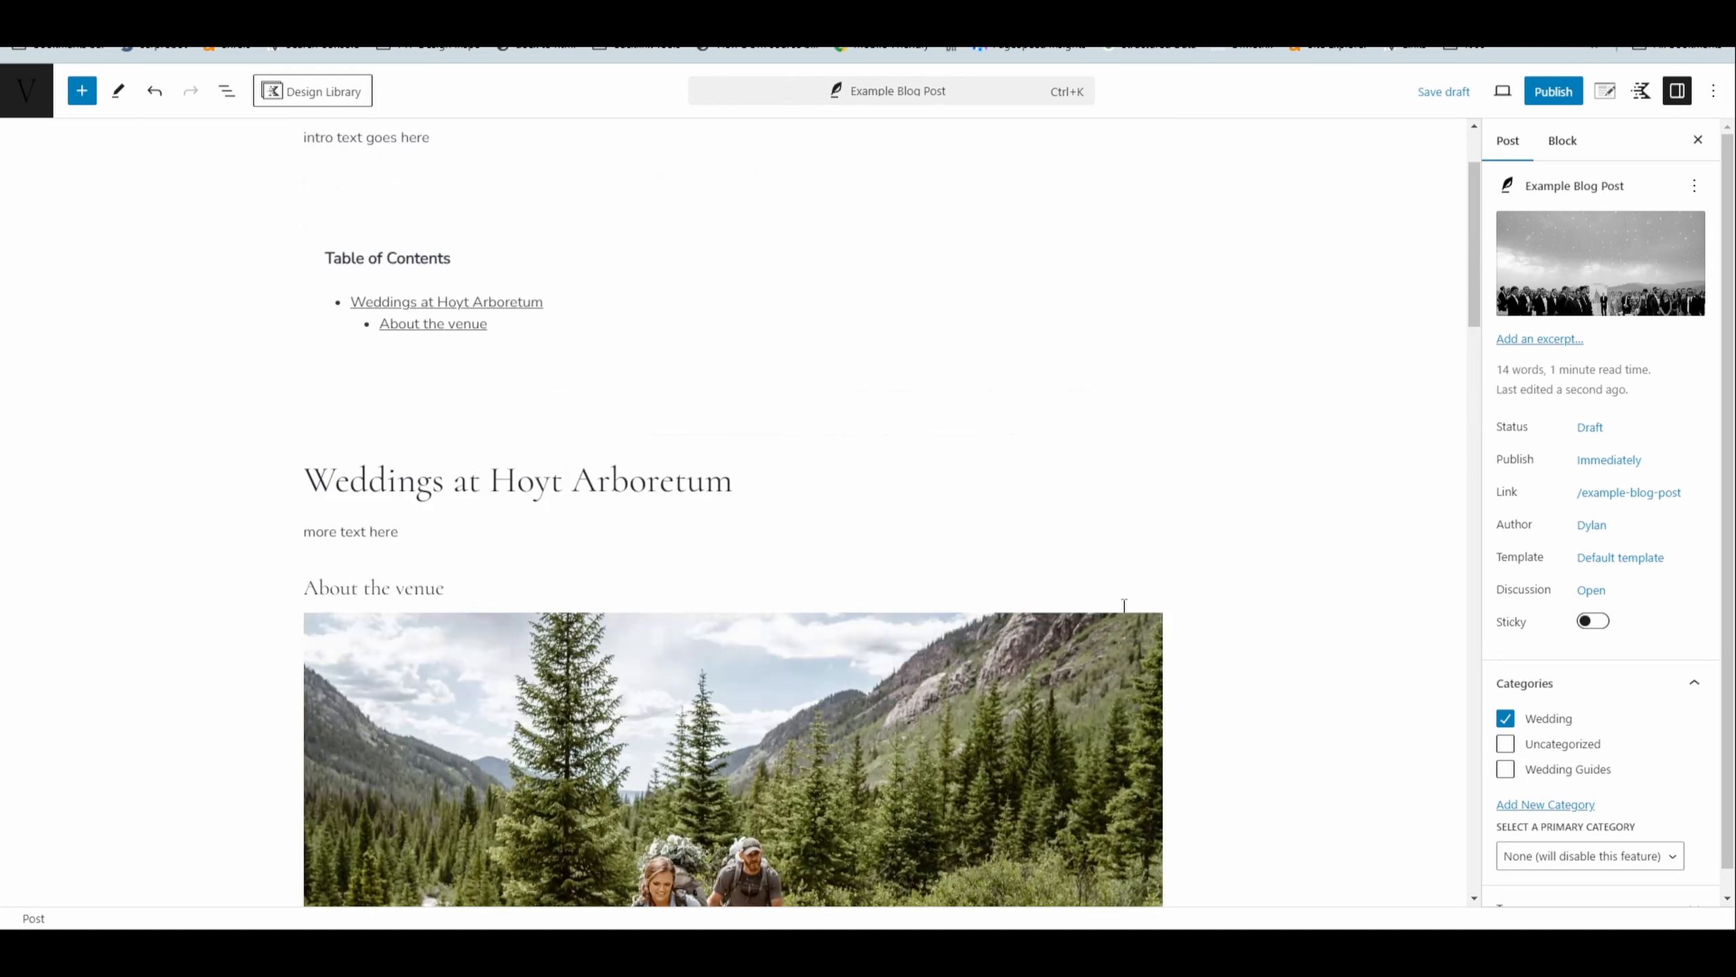
scroll(1125, 608, "down", 6)
scroll(1123, 618, "down", 10)
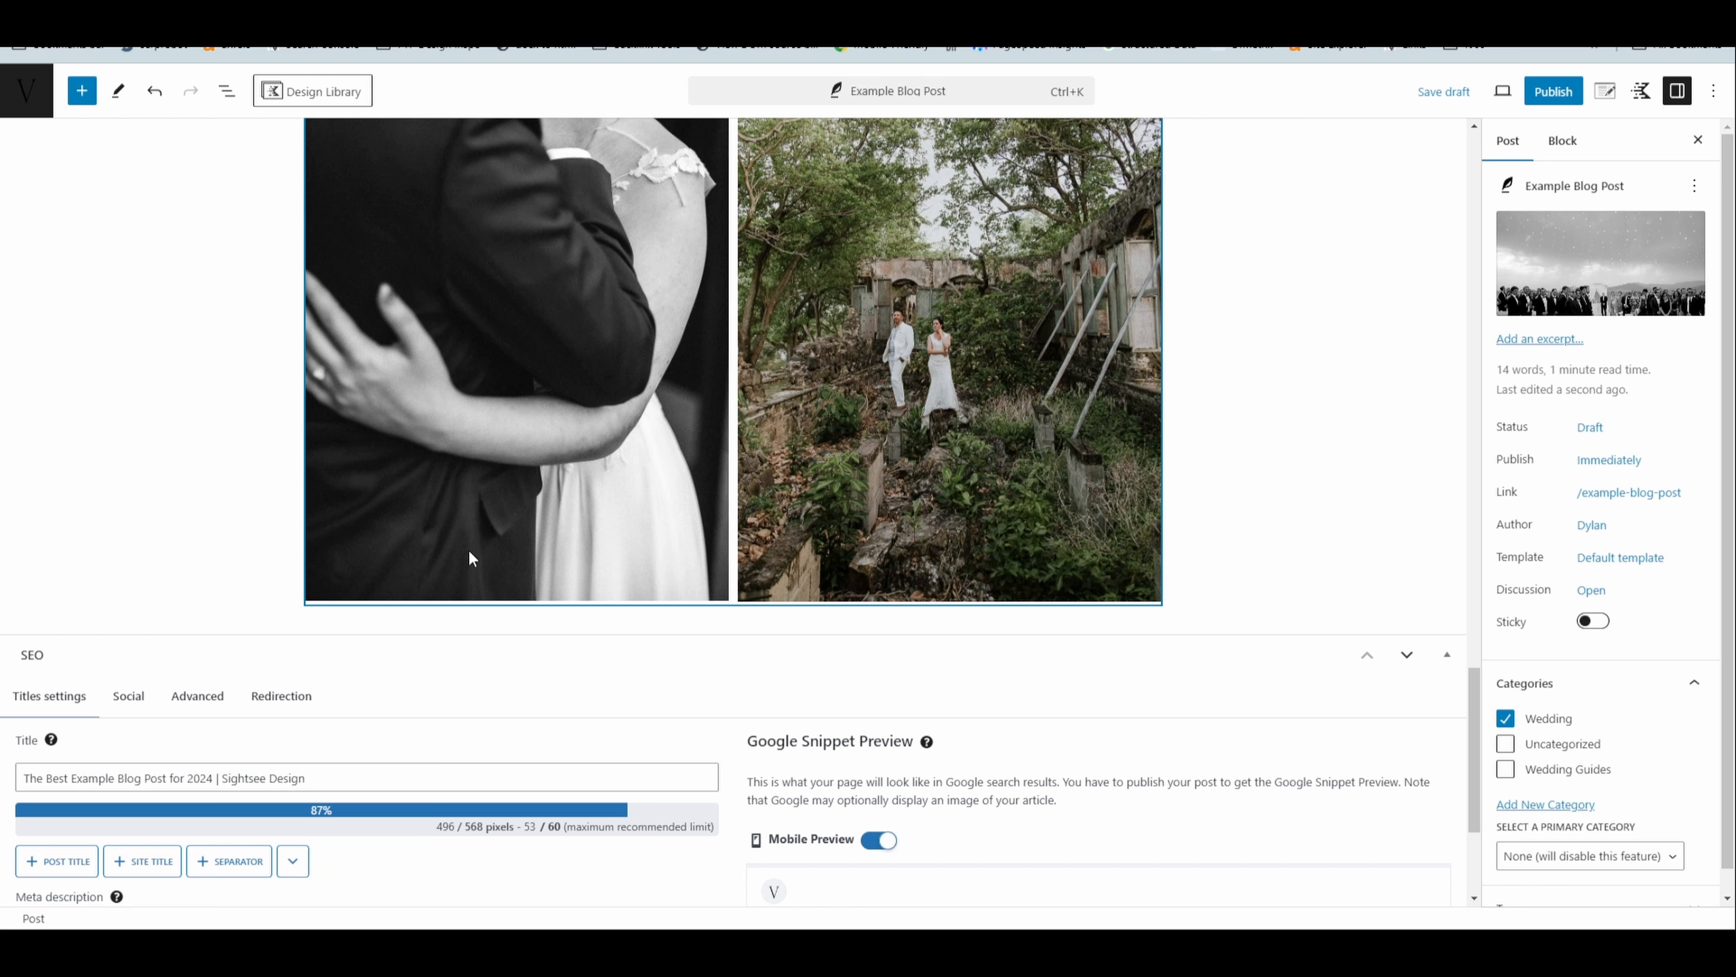
scroll(468, 549, "up", 20)
scroll(597, 519, "down", 12)
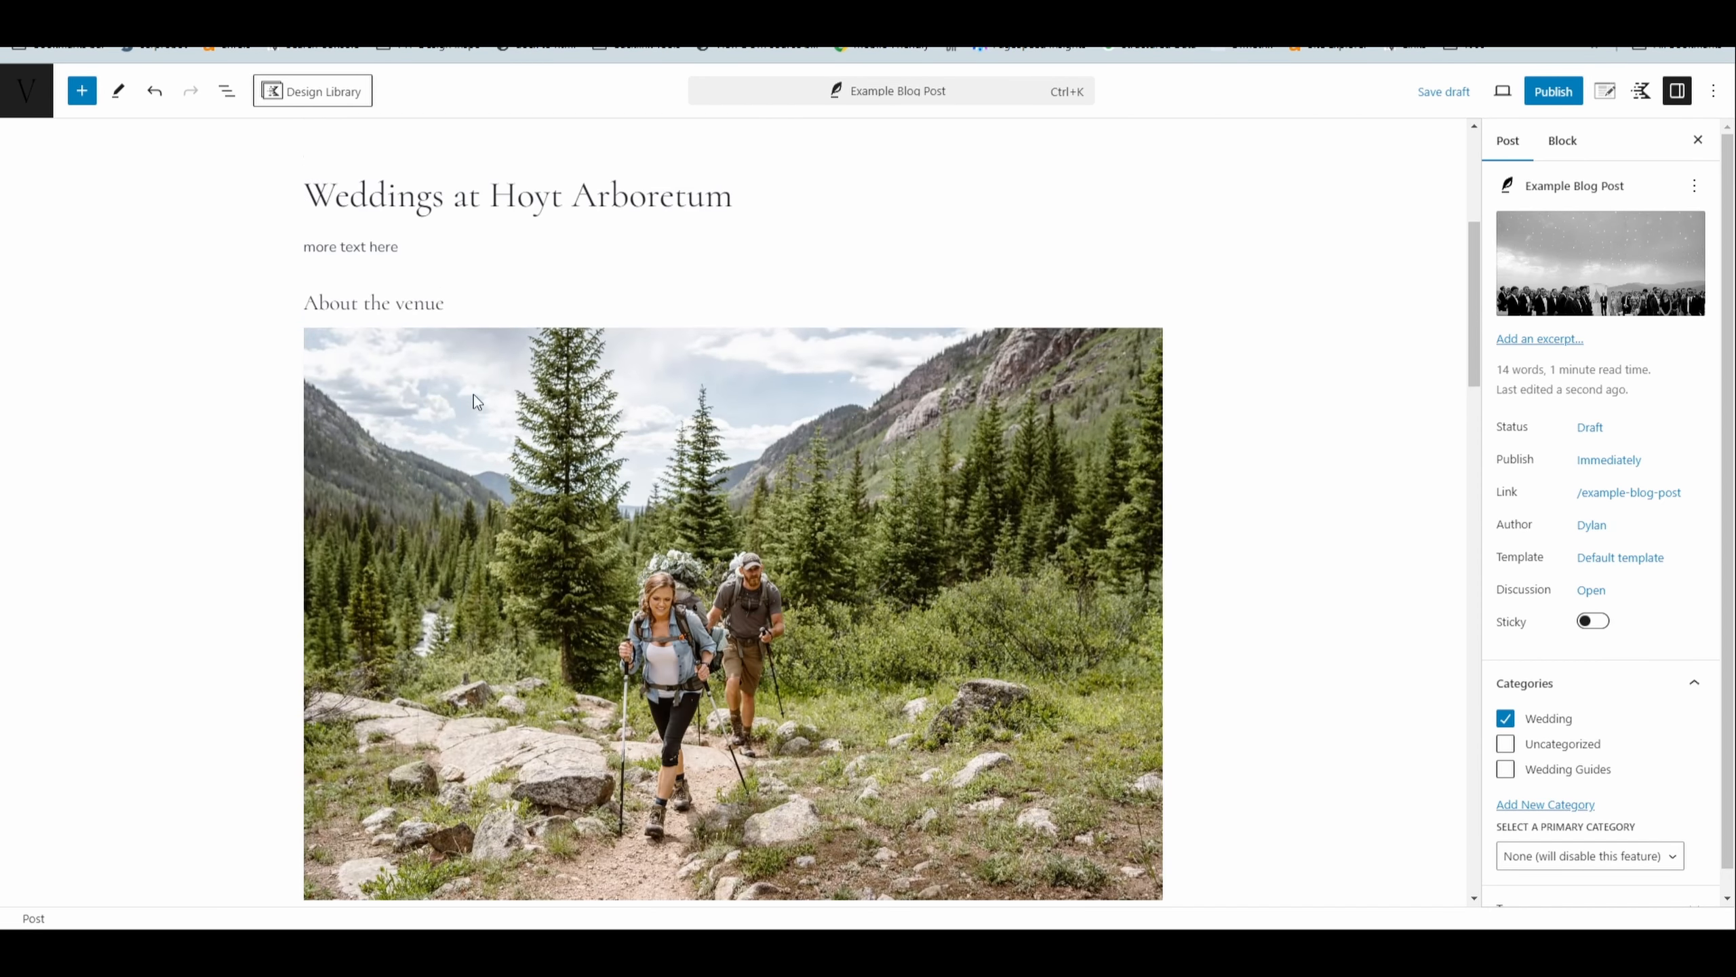
scroll(575, 476, "down", 8)
scroll(757, 370, "up", 6)
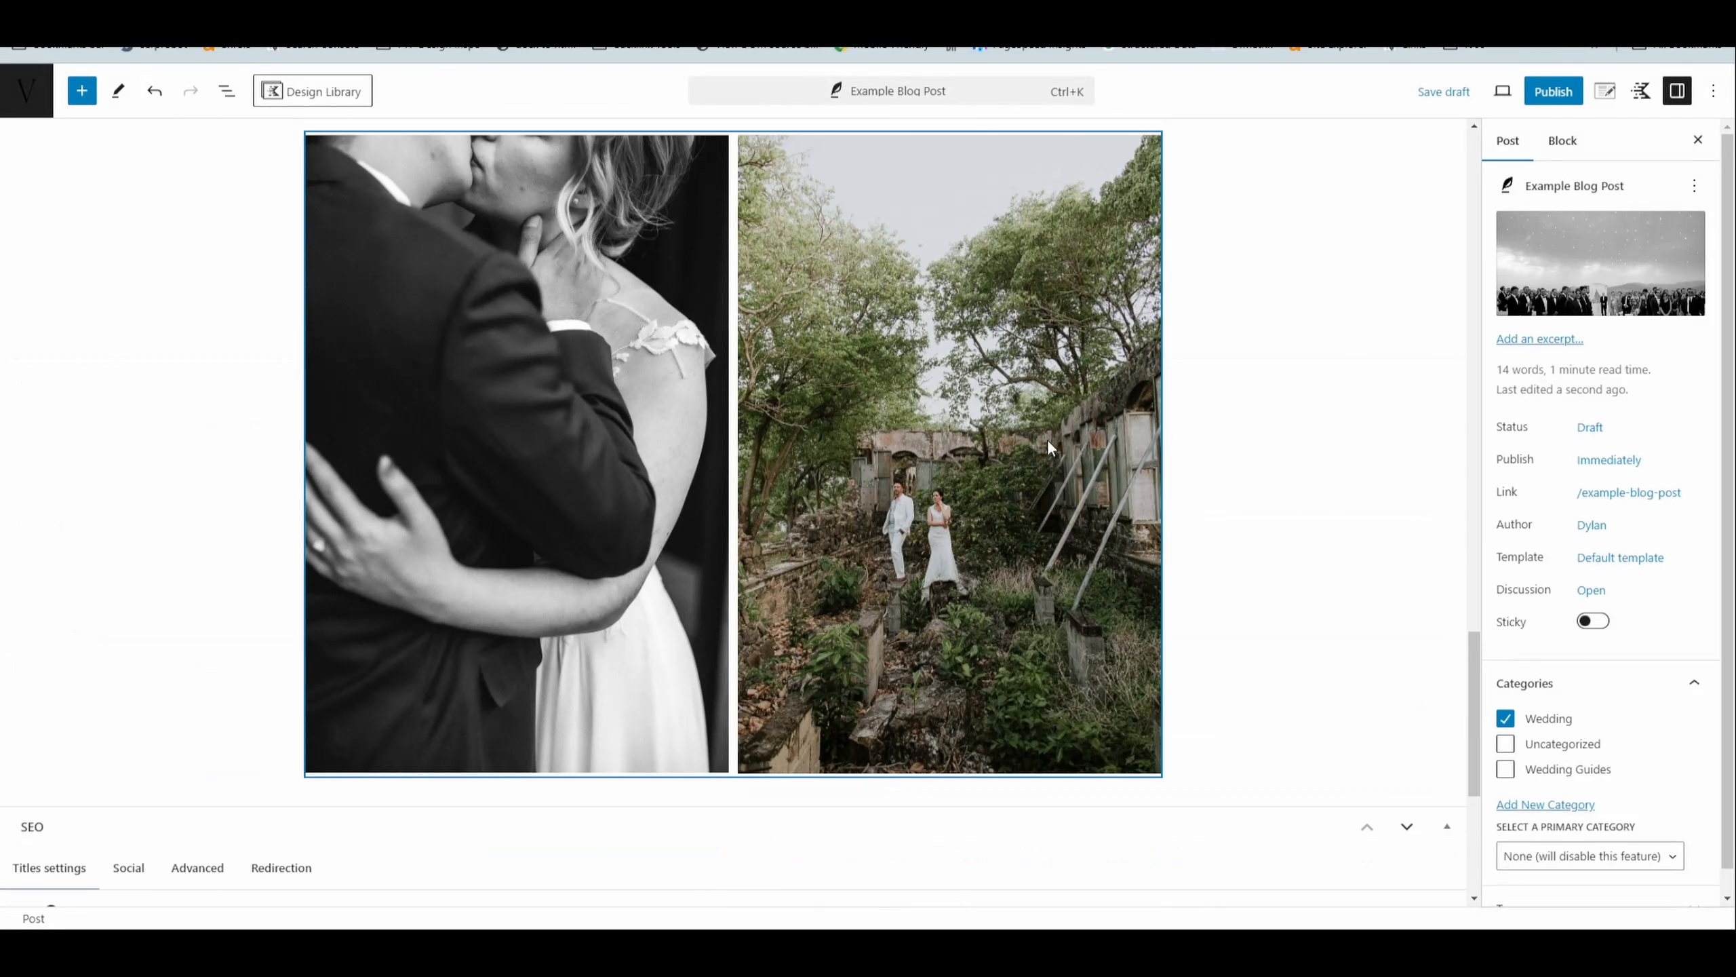
- Add a Custom HTML block after the portrait photo gallery at the end of the post, searching the blocks for "custom"
left_click(1053, 450)
left_click(226, 91)
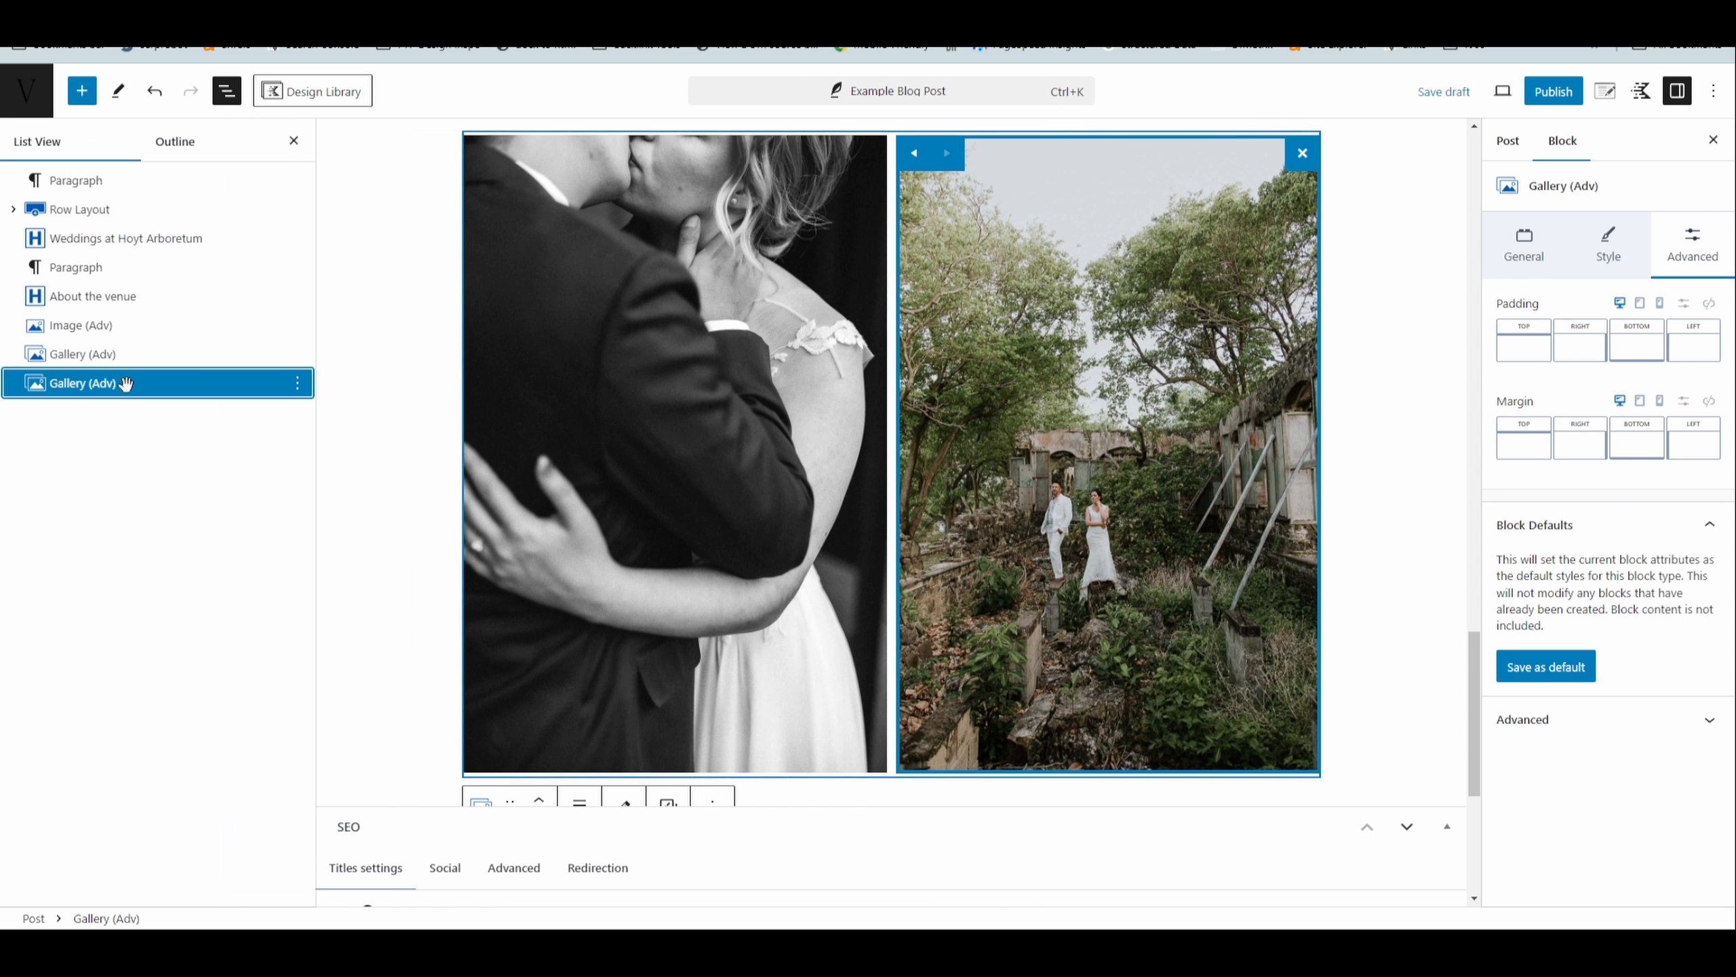
left_click(297, 383)
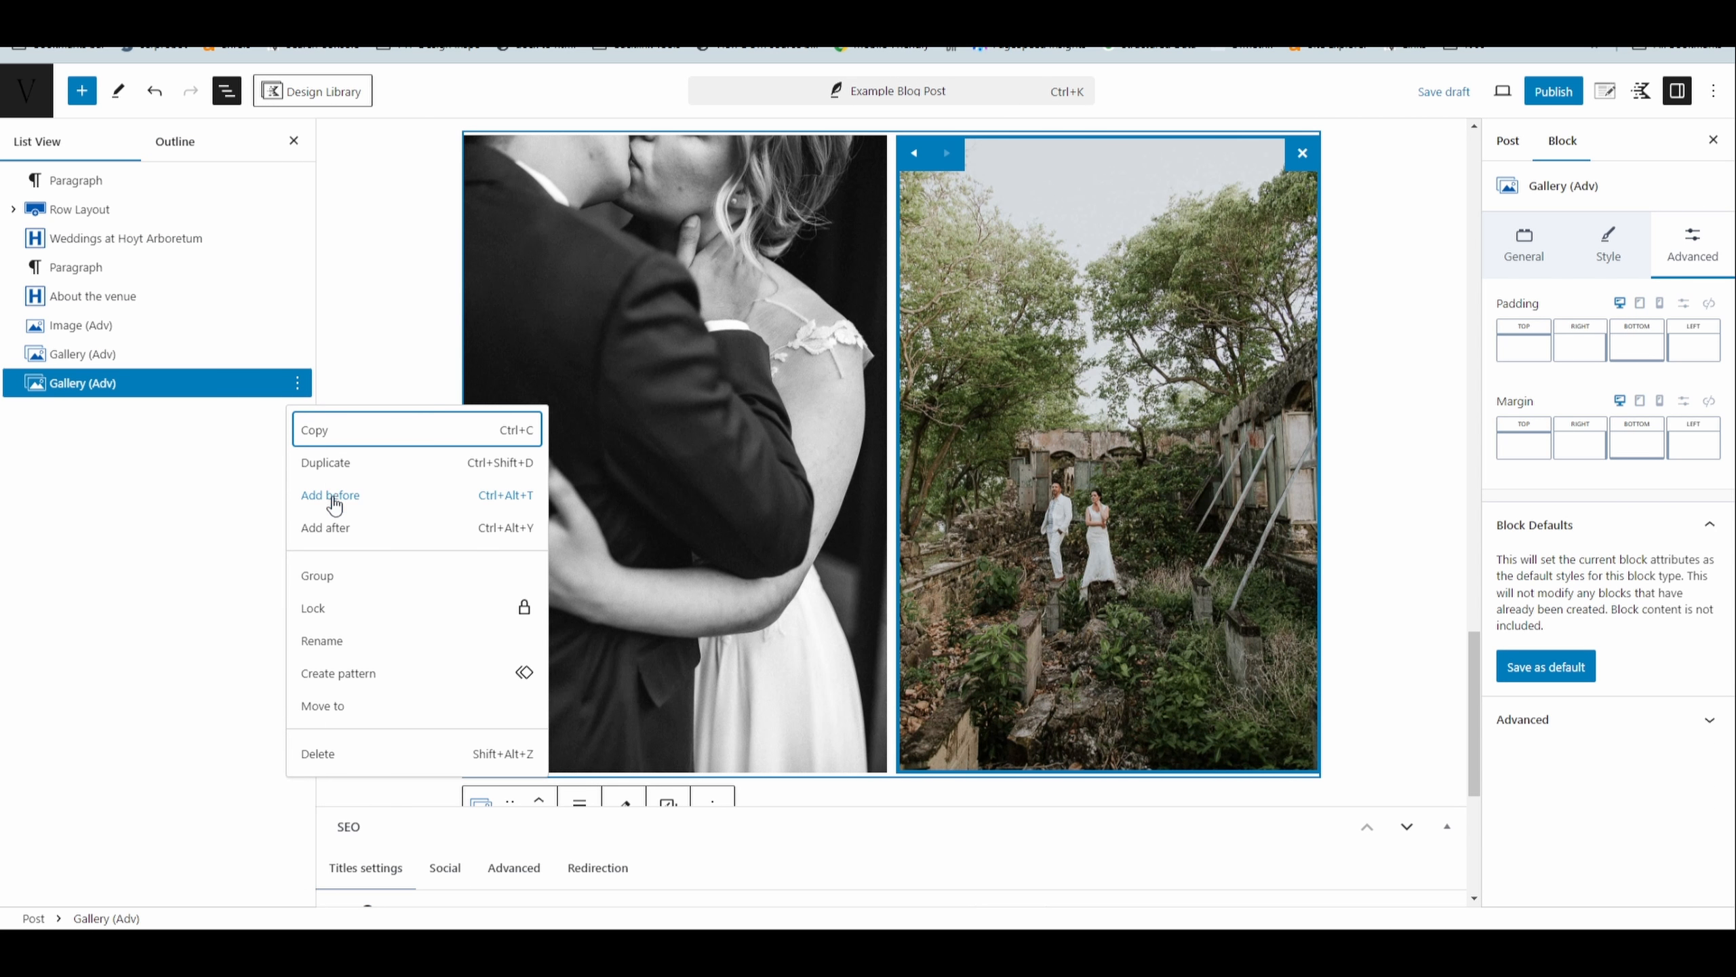
left_click(339, 528)
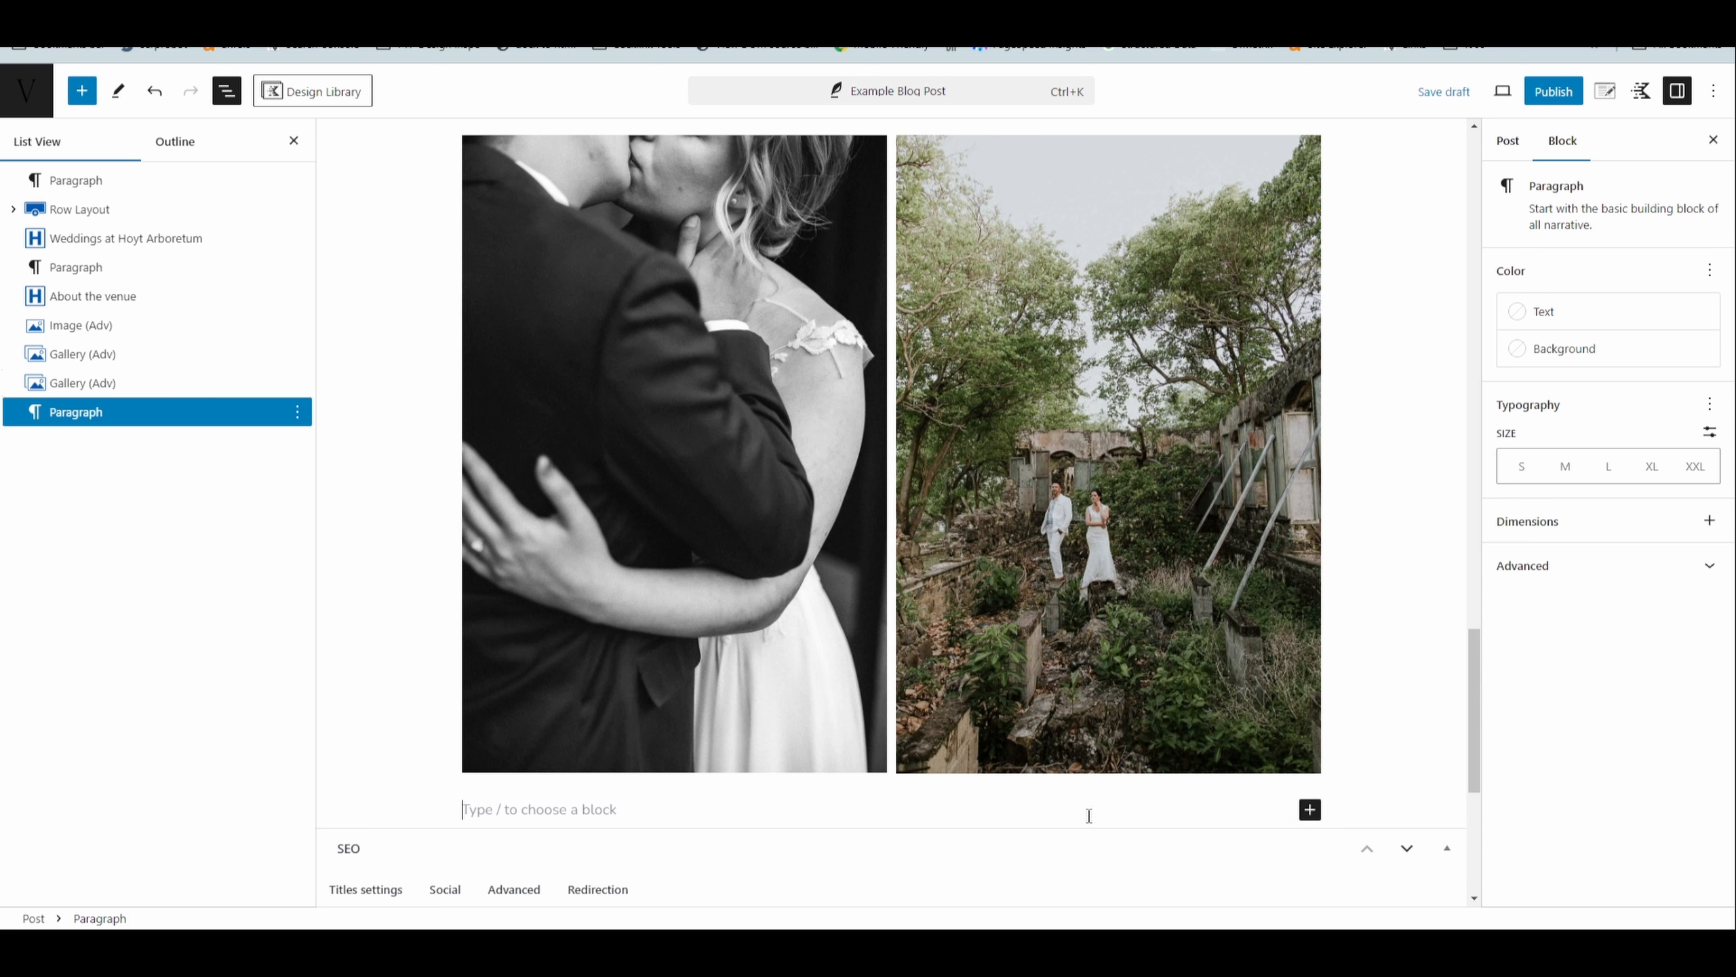
left_click(1310, 810)
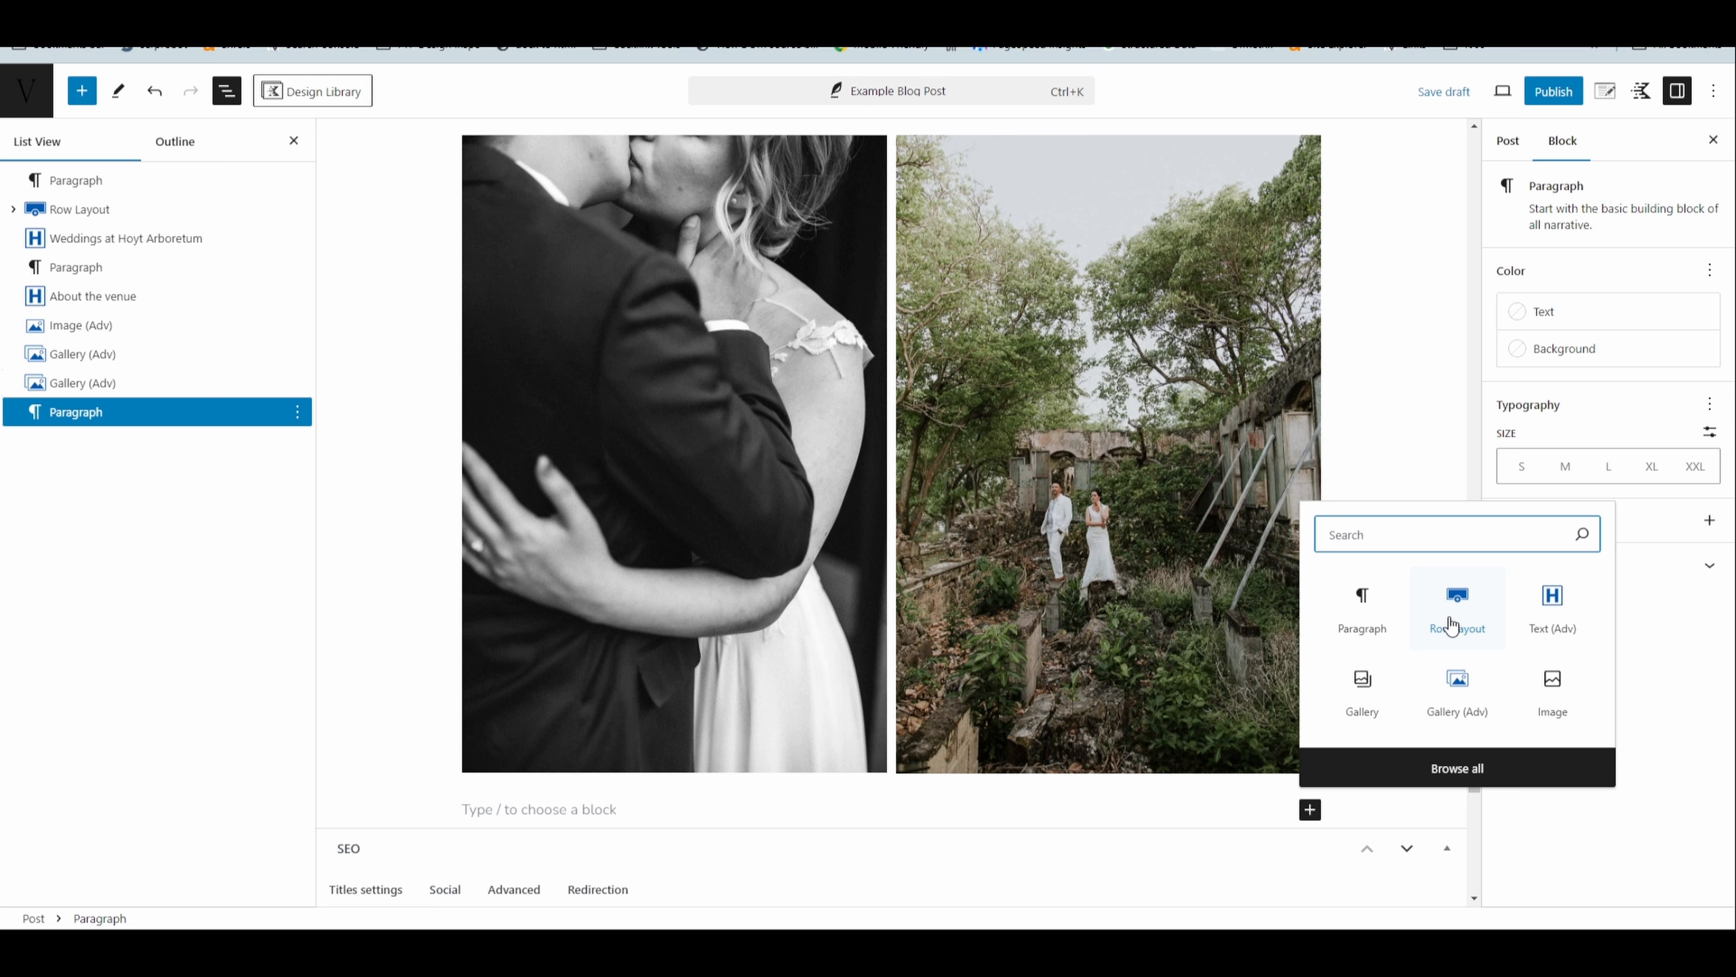
type("cust")
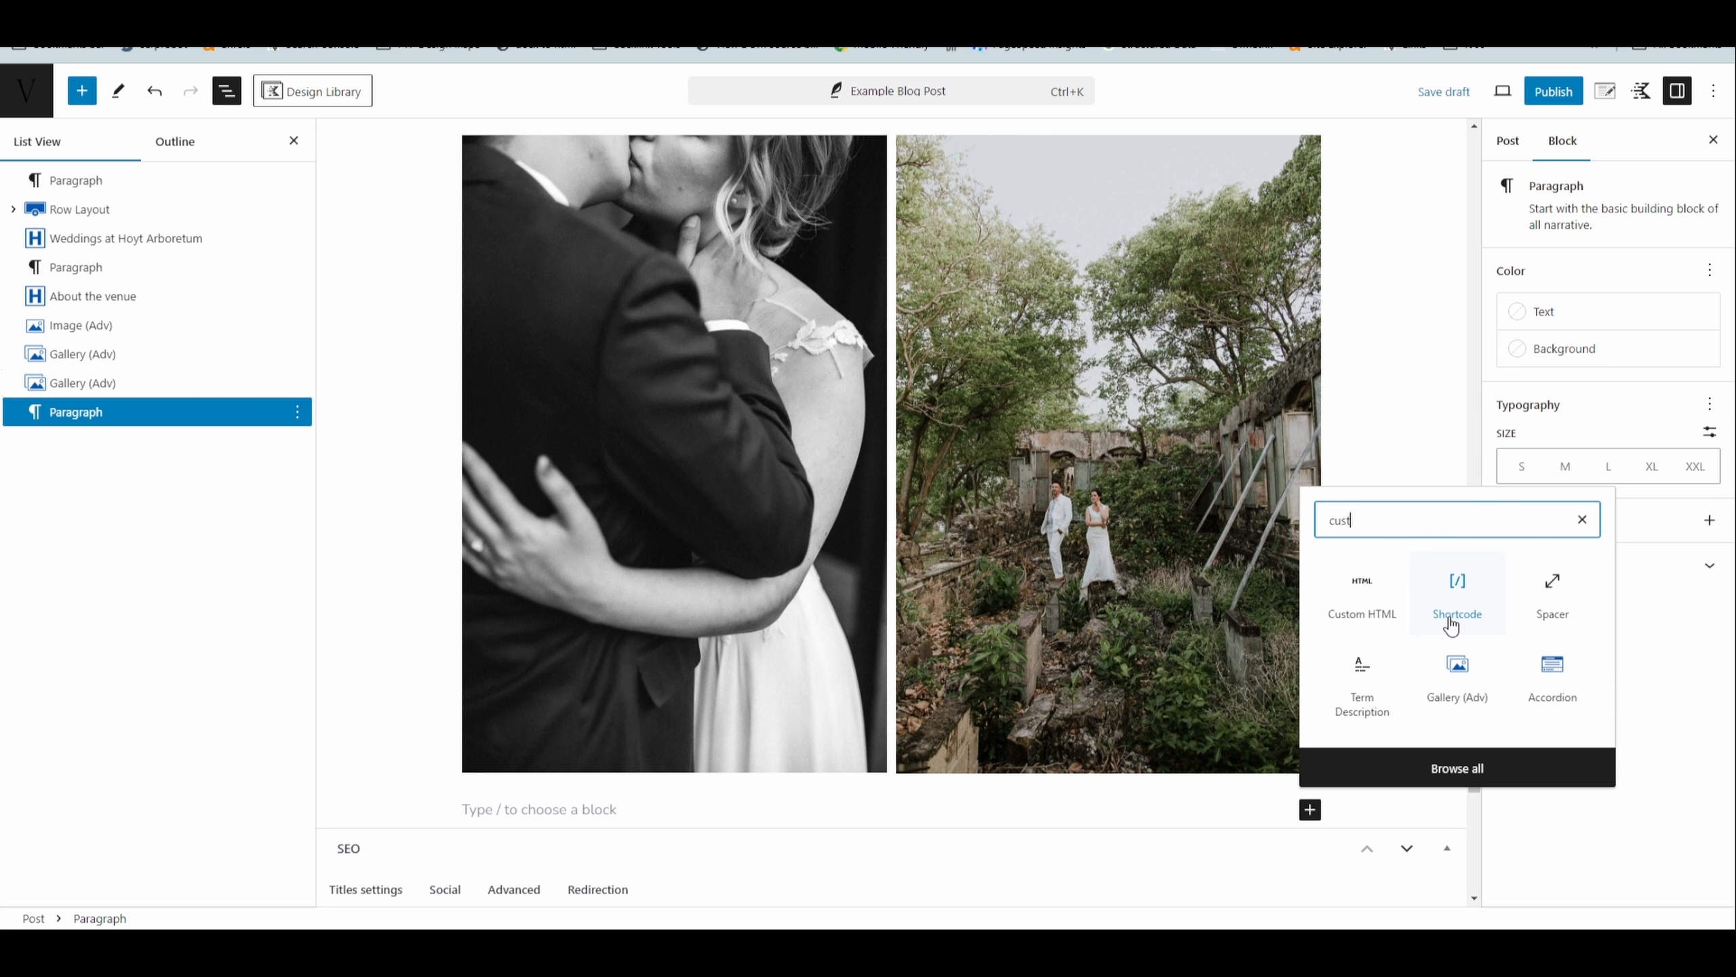
type("om")
left_click(1362, 590)
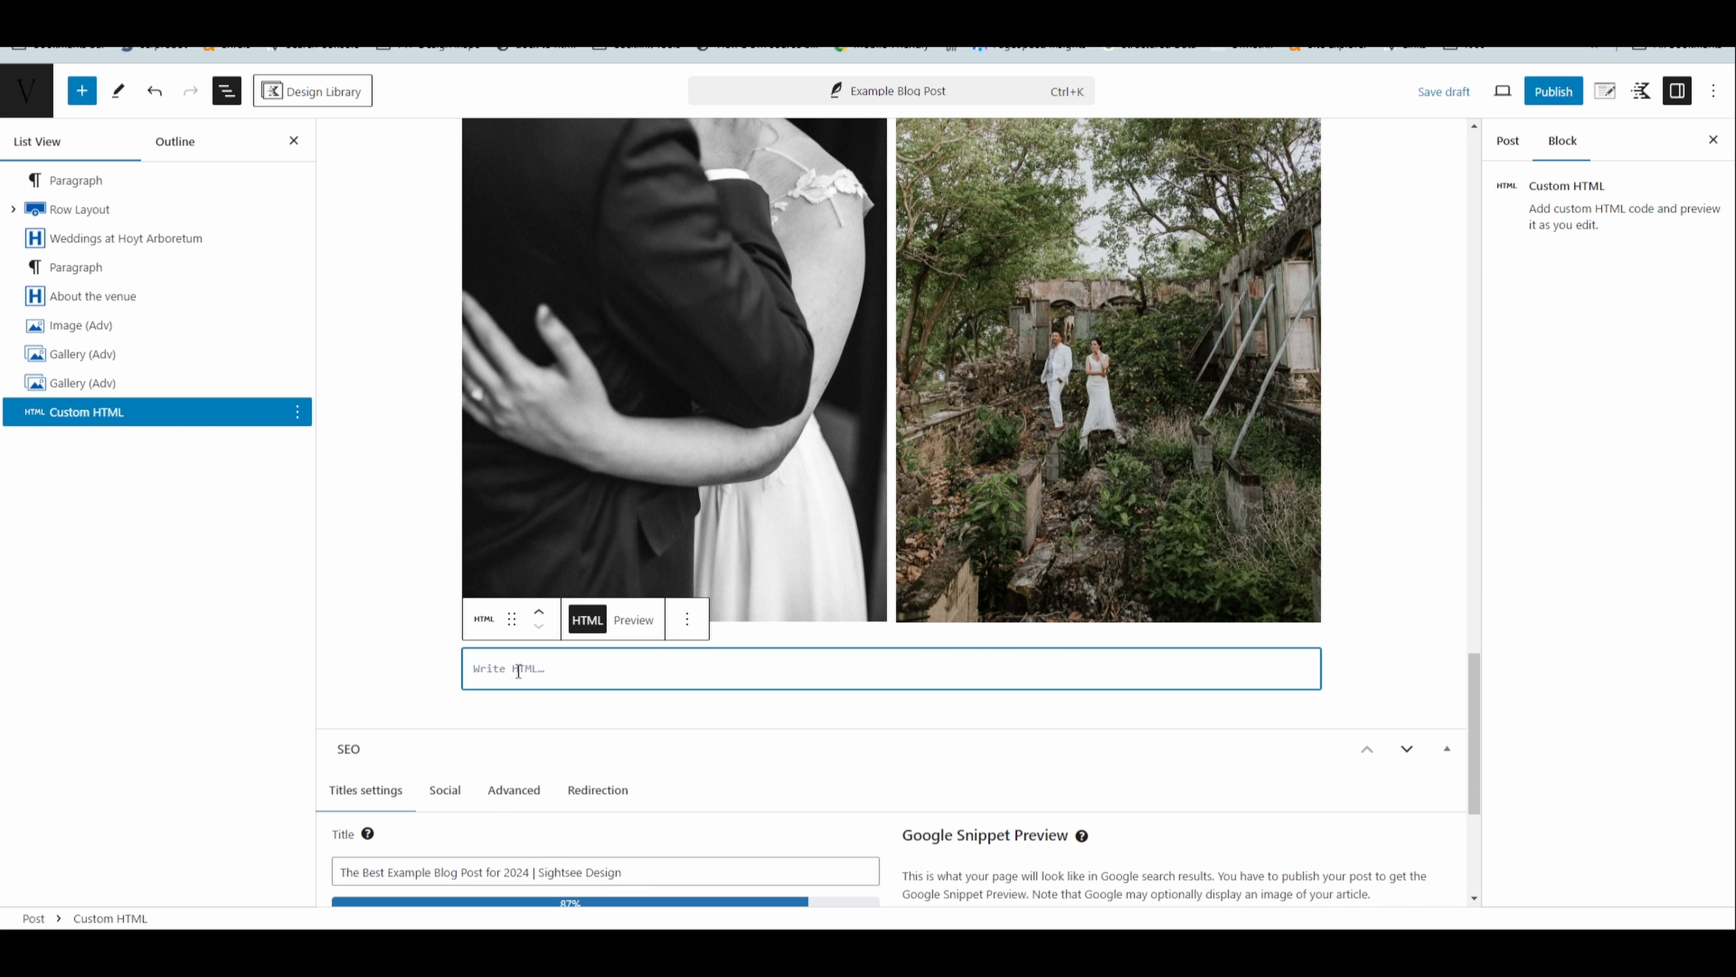